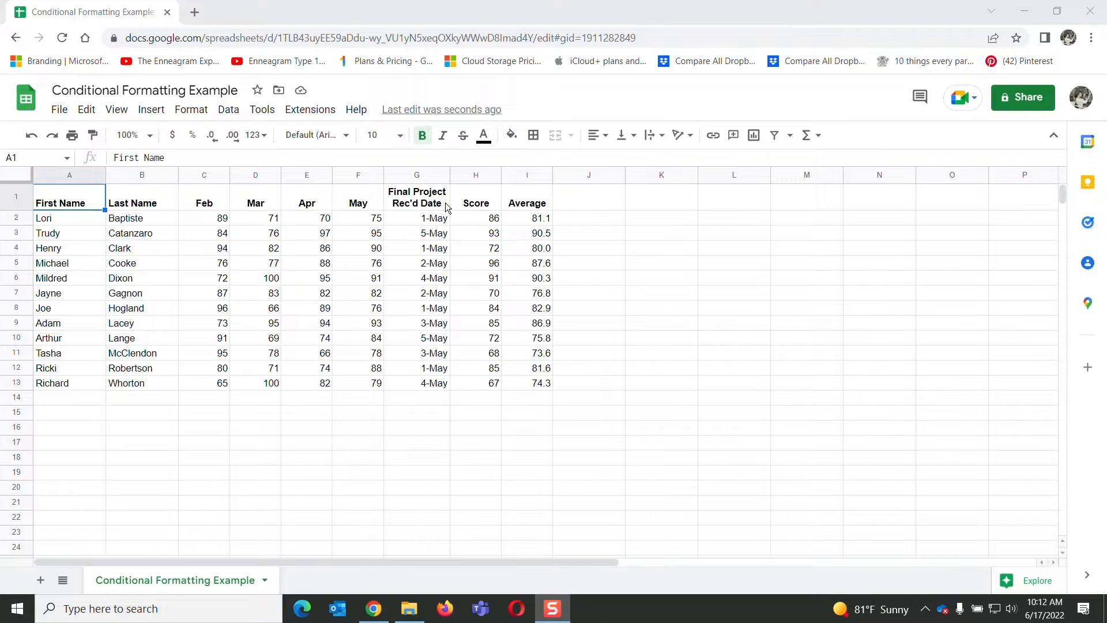
Select the first student's Average cell, I2, and open the conditional formatting rules for it
click(488, 204)
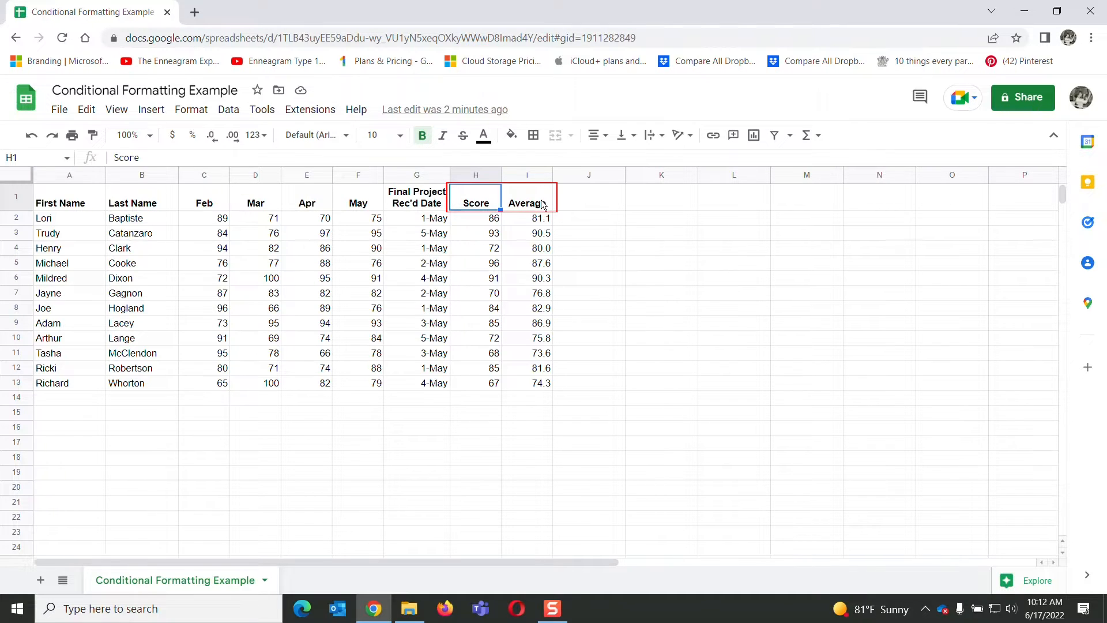
click(521, 222)
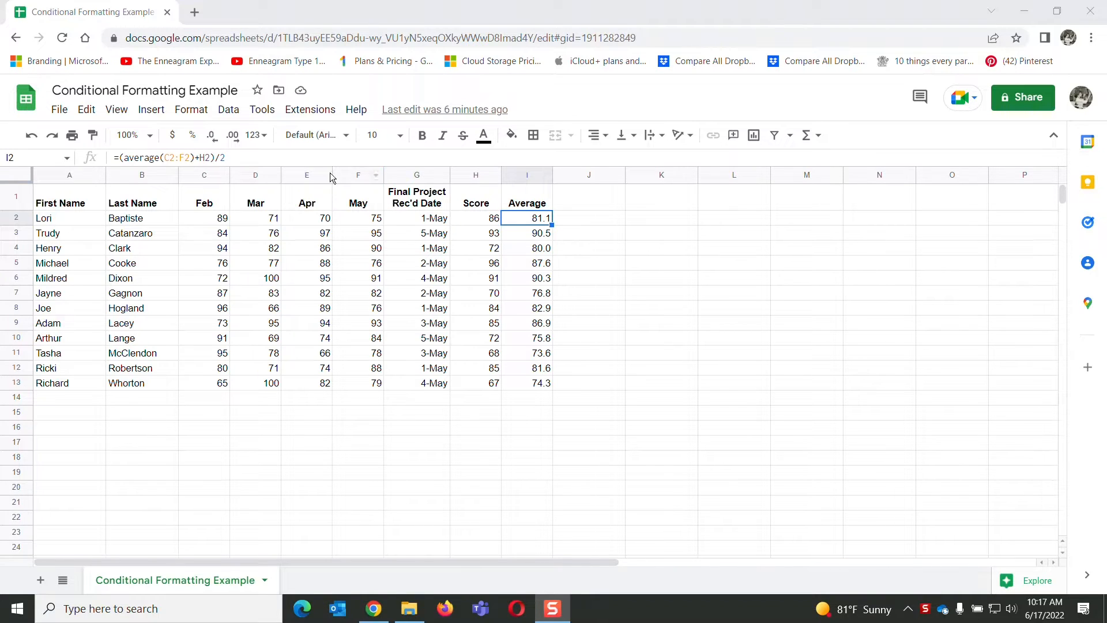
click(191, 110)
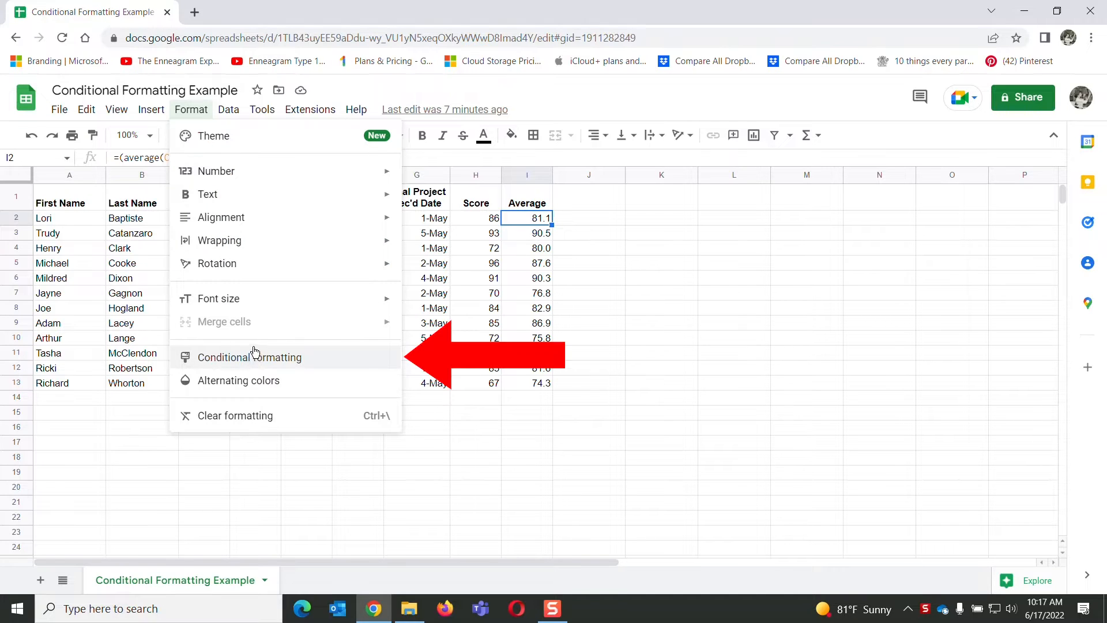
click(285, 357)
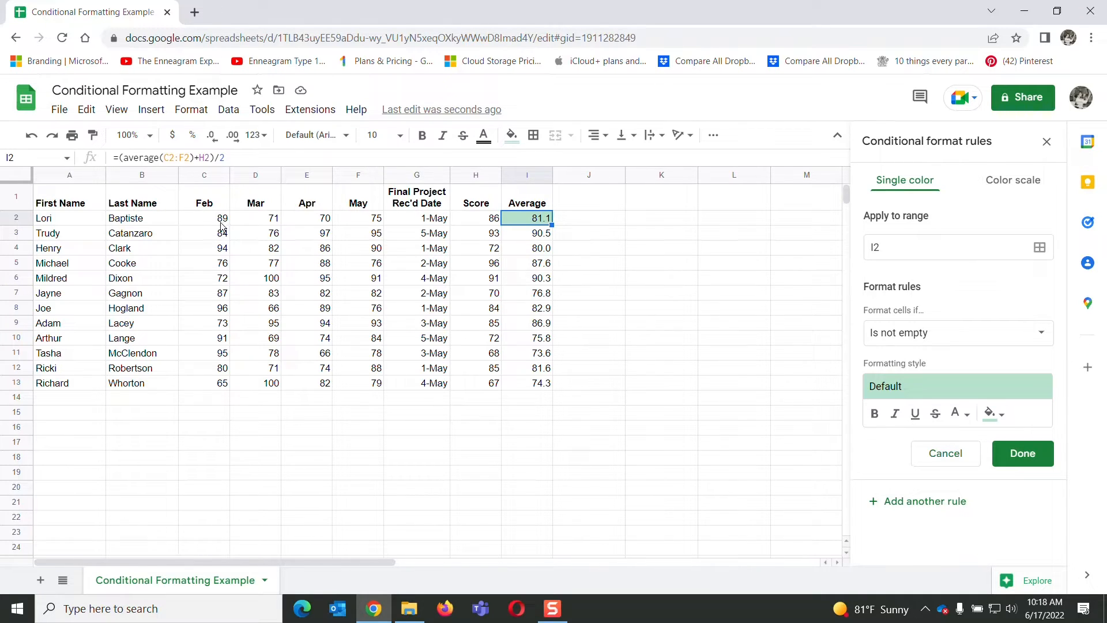
Replace the rule's range with the monthly scores C2:F13 and the final project scores H2:H13
click(881, 247)
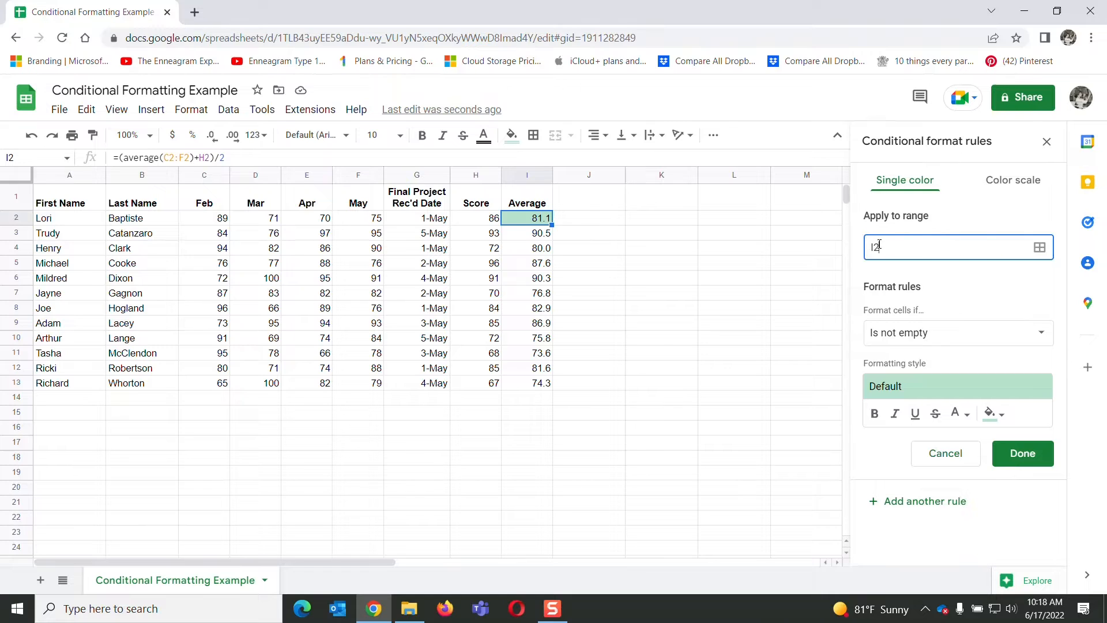
double_click(878, 247)
key(BackSpace)
click(201, 219)
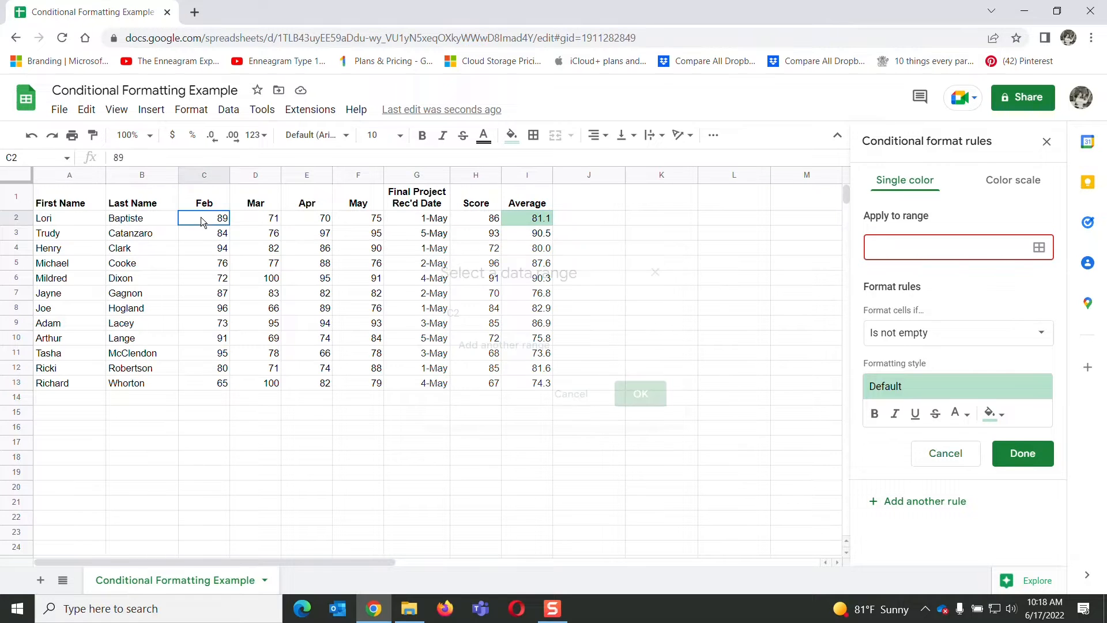
drag(201, 218, 362, 389)
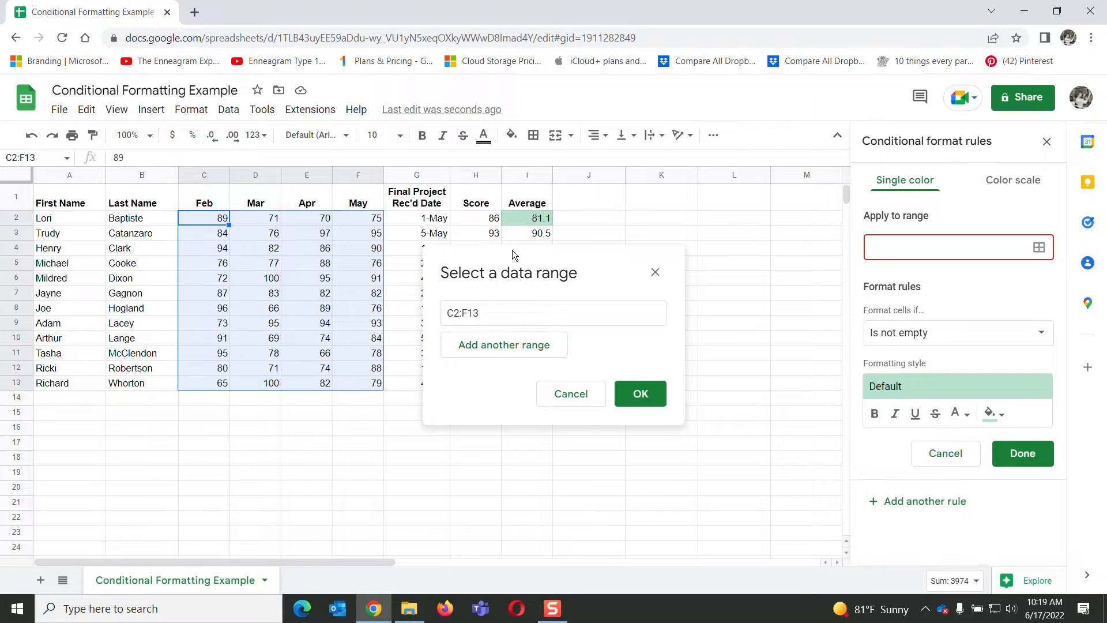
drag(507, 255, 642, 218)
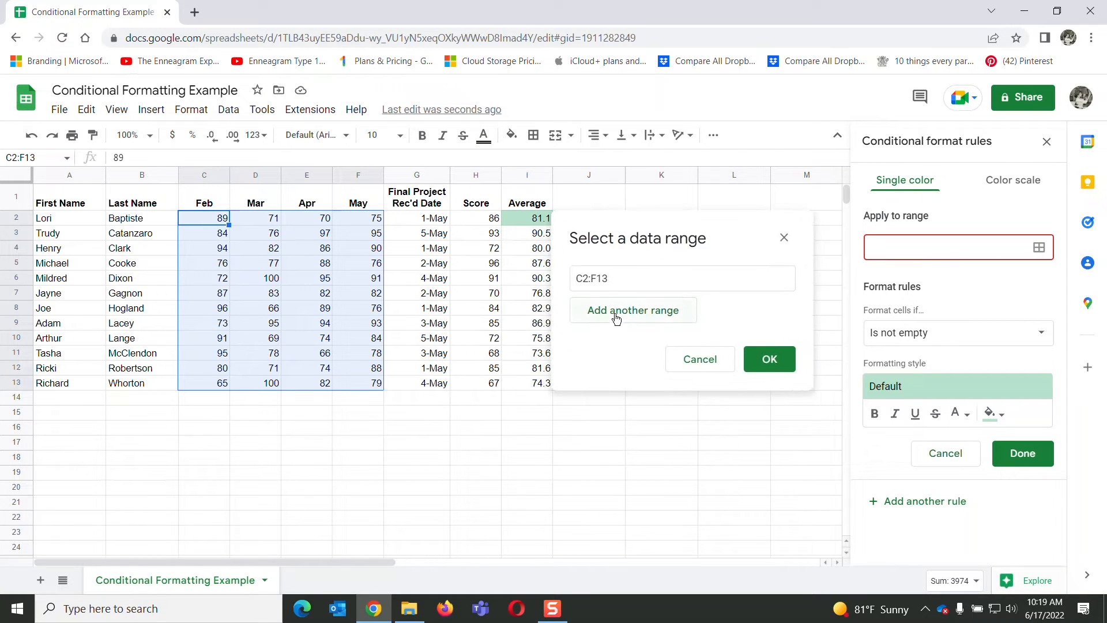
click(618, 312)
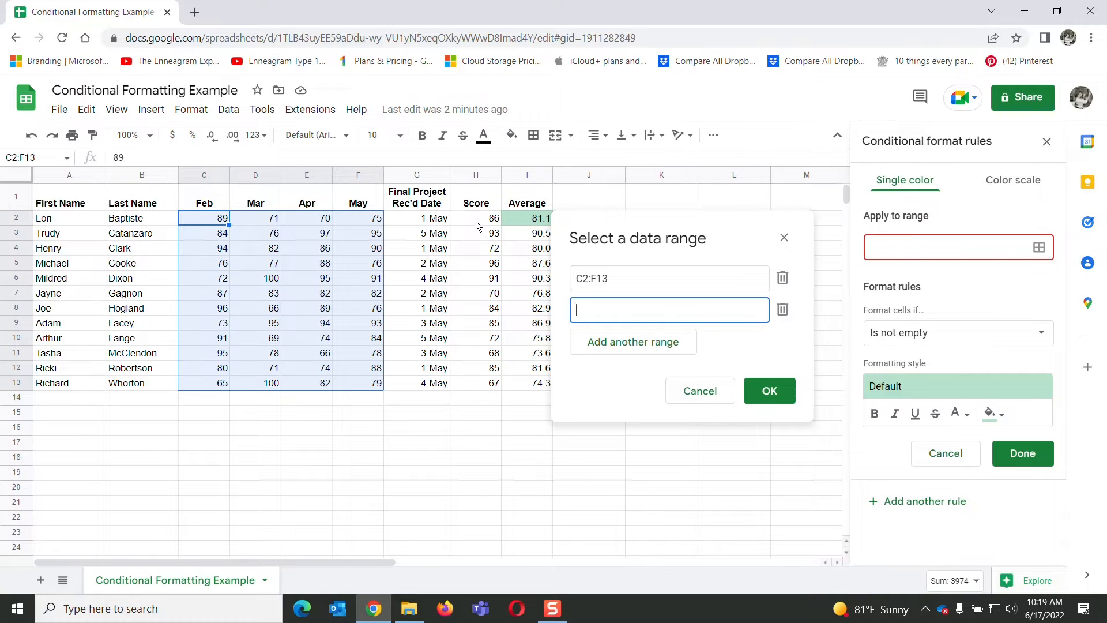
drag(476, 220, 487, 383)
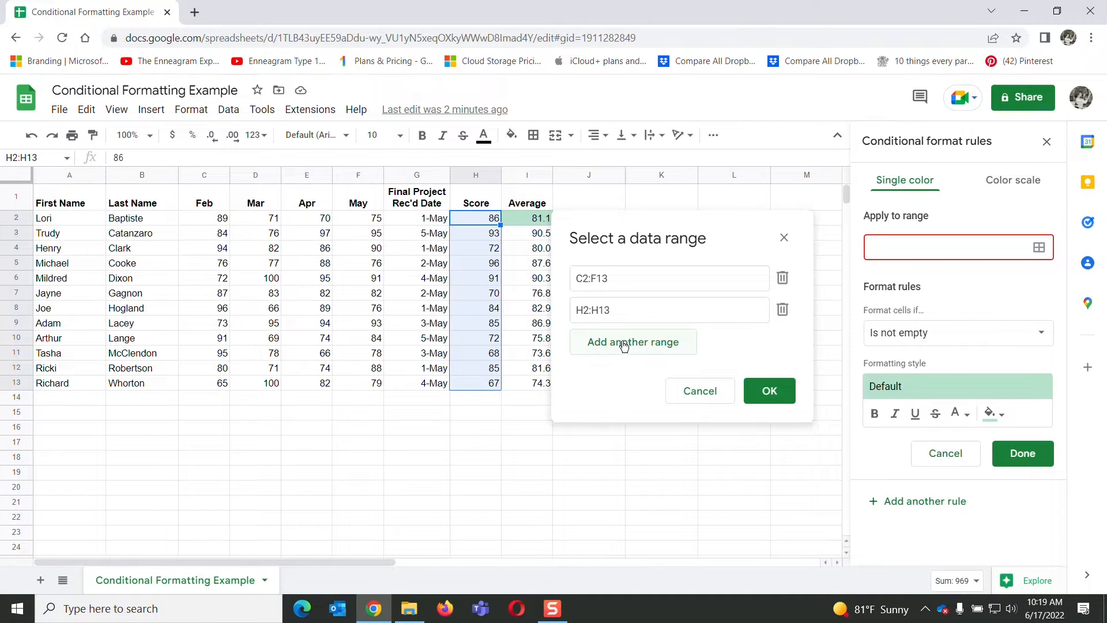
click(771, 391)
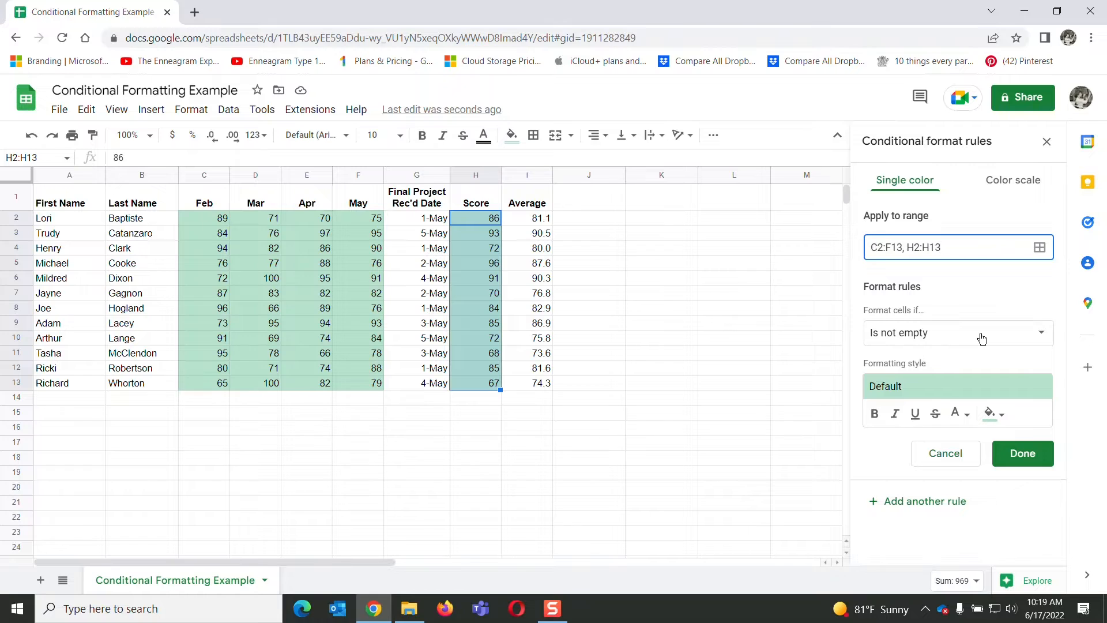
Set the rule's condition to format cells greater than or equal to 90
click(1044, 335)
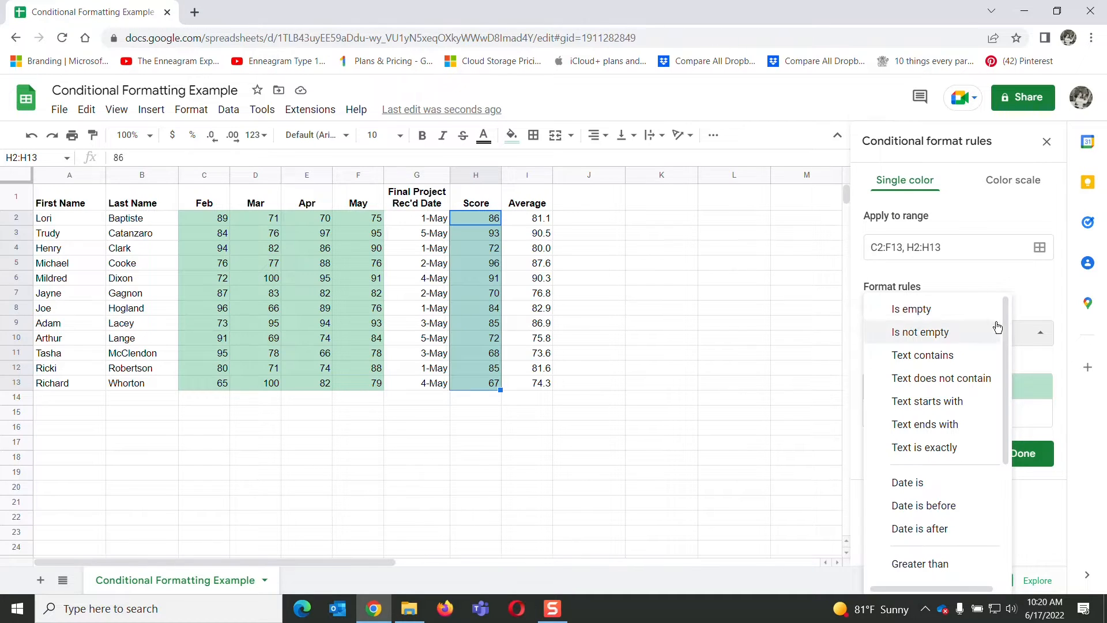
drag(1005, 327, 997, 354)
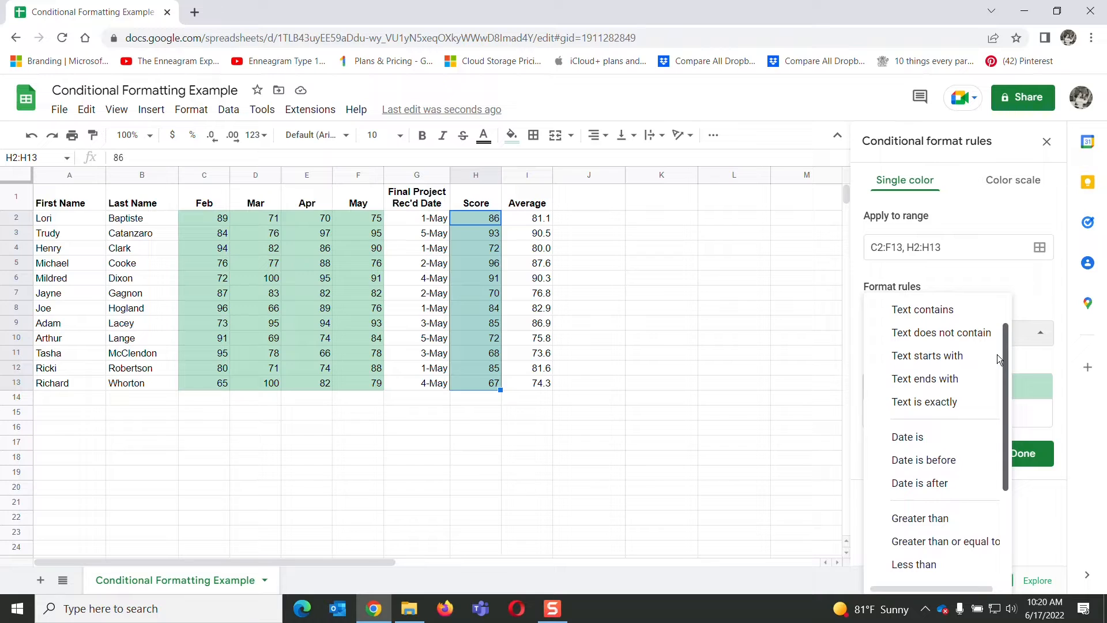
drag(997, 357, 1005, 448)
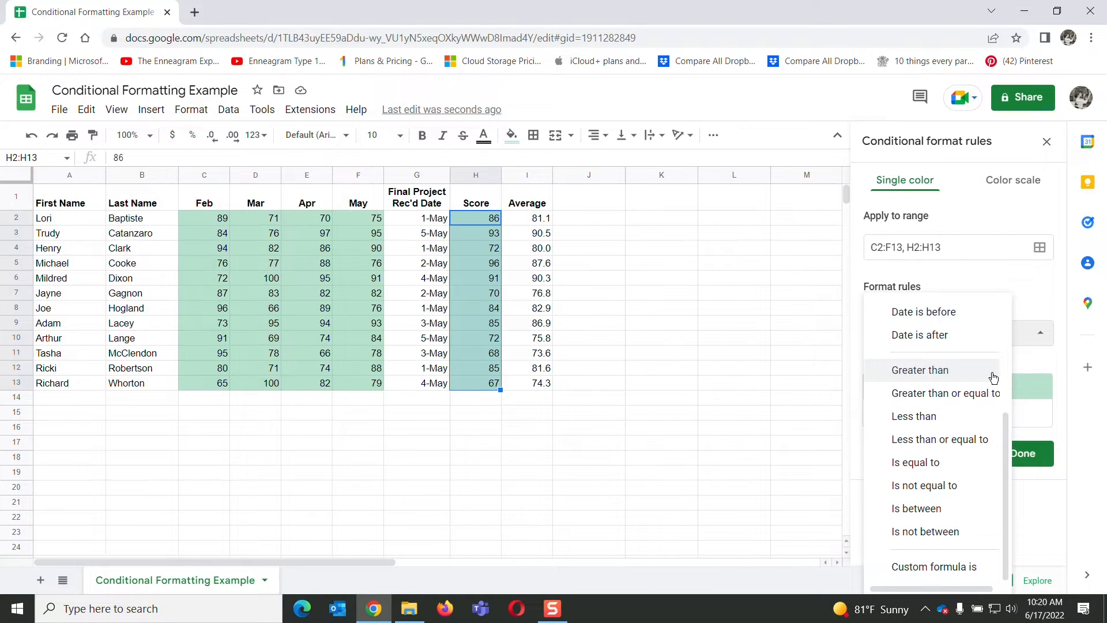
click(958, 395)
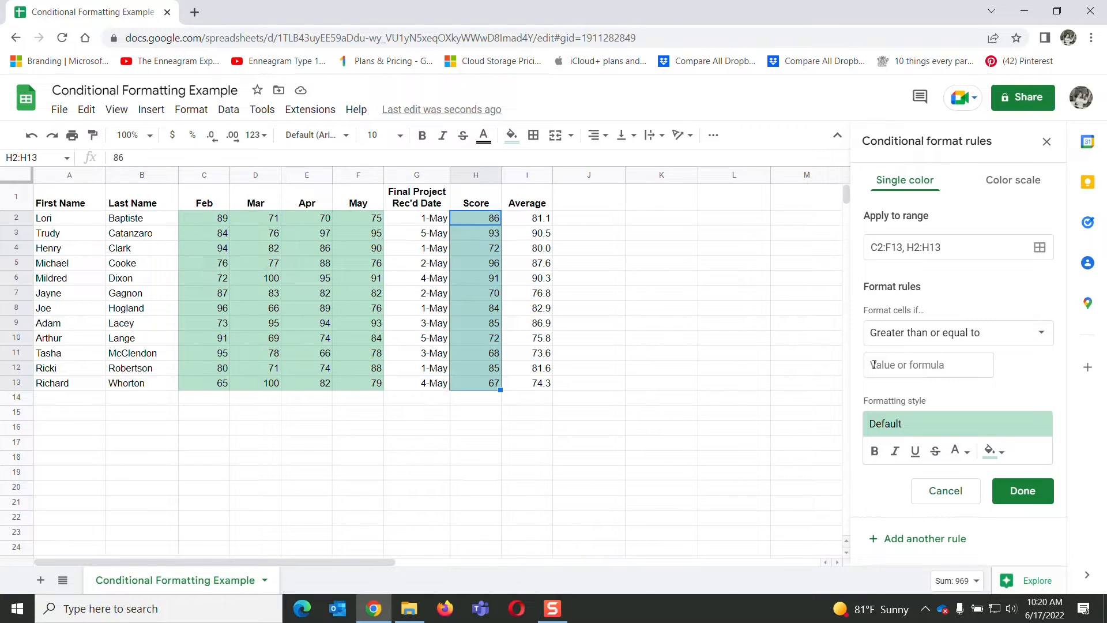
click(874, 364)
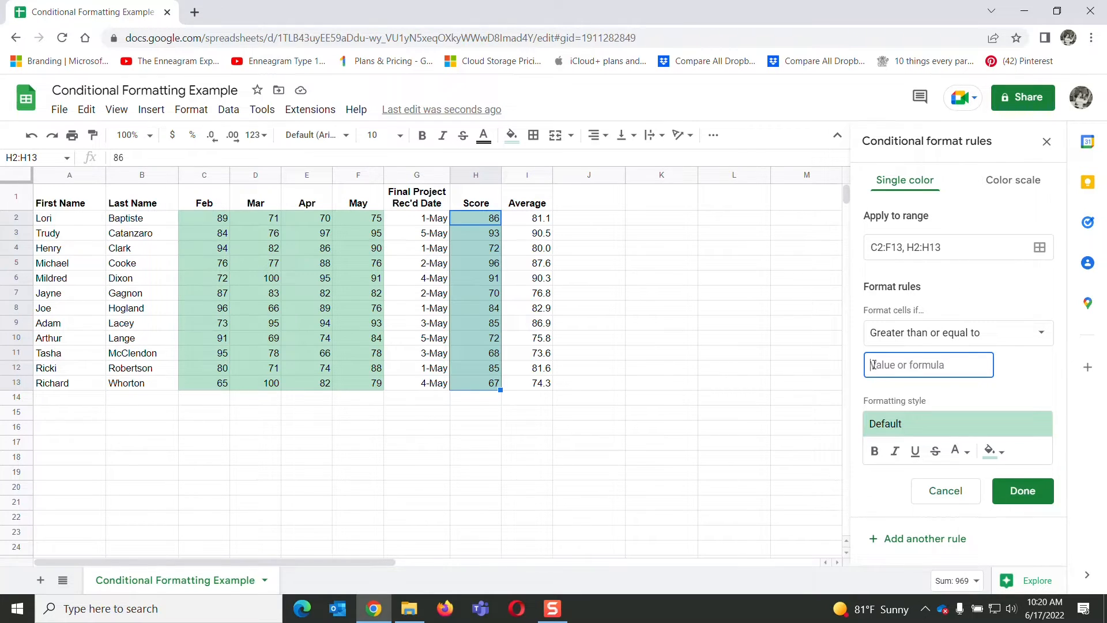
text(90)
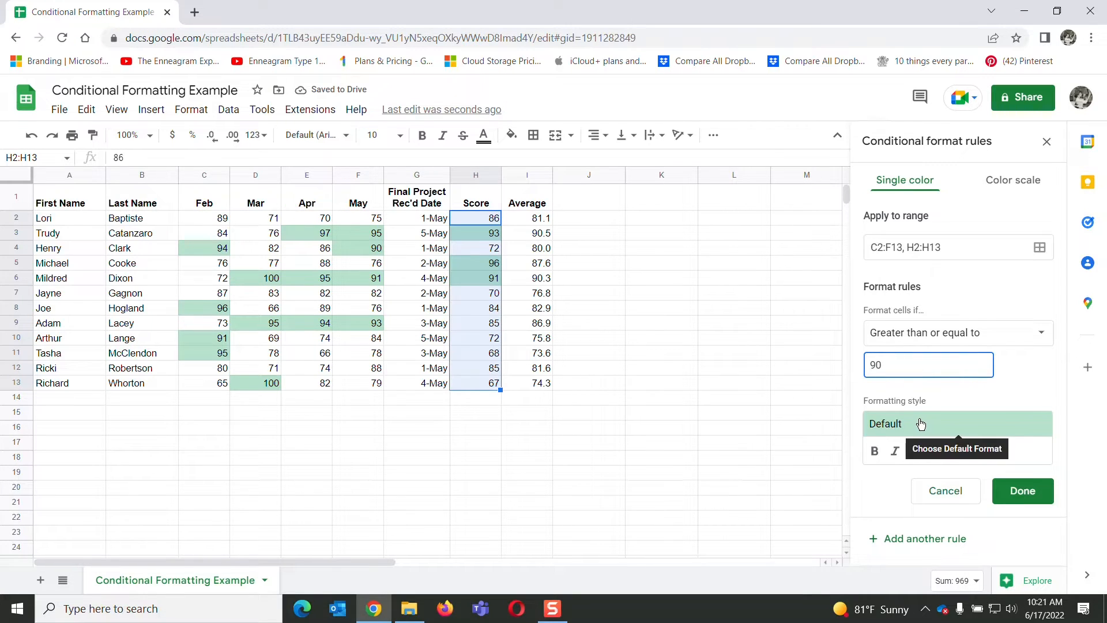
Add bold text to the rule's default green formatting style and save the rule
click(876, 454)
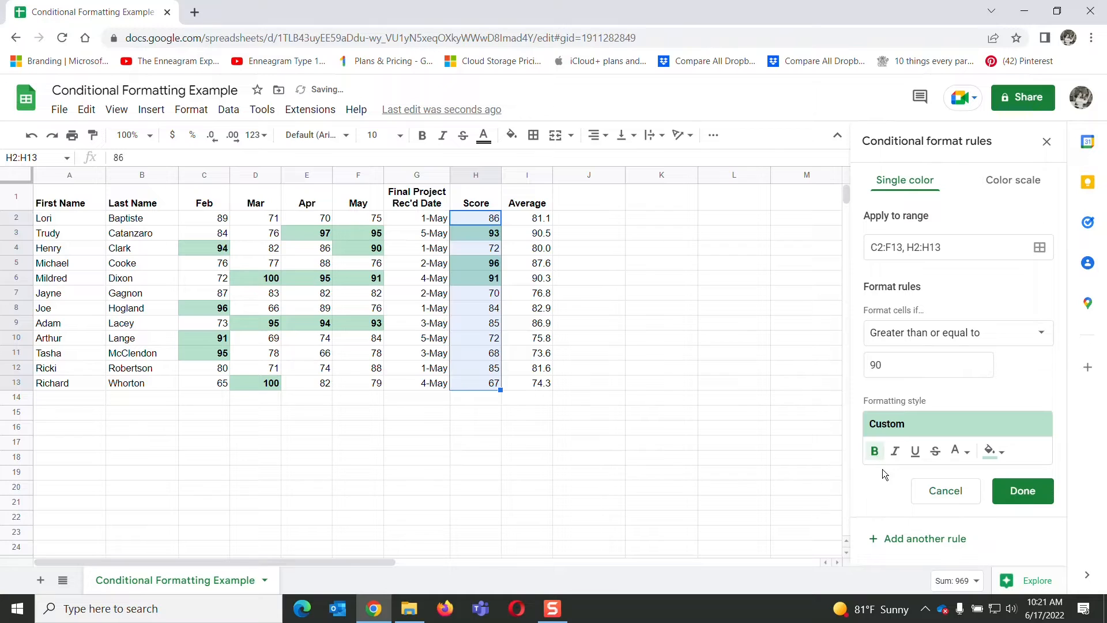
click(1027, 490)
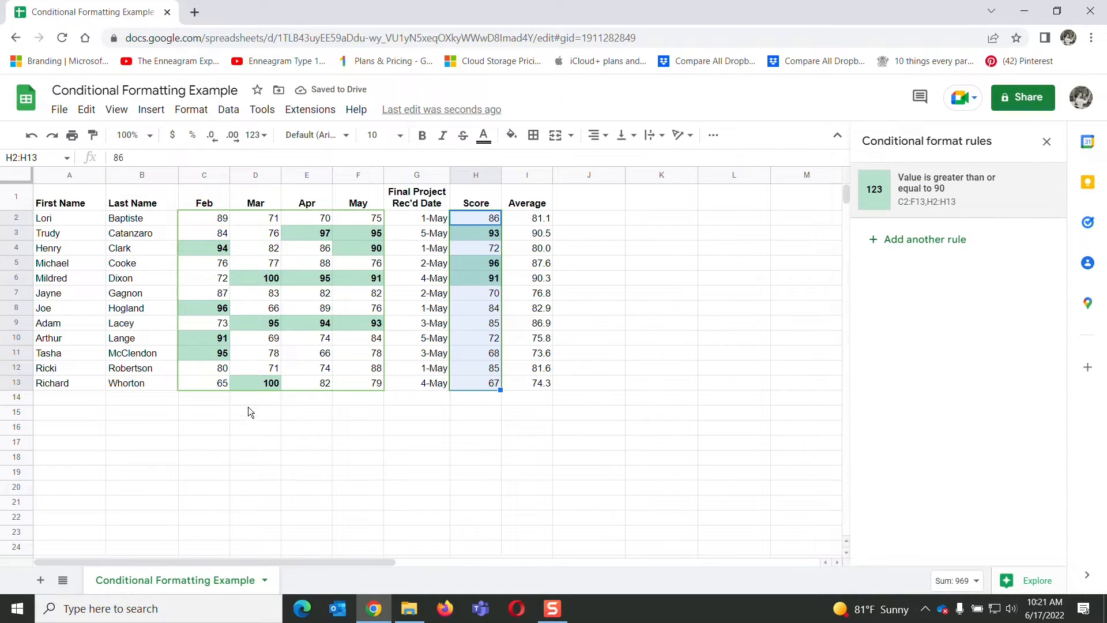
click(220, 404)
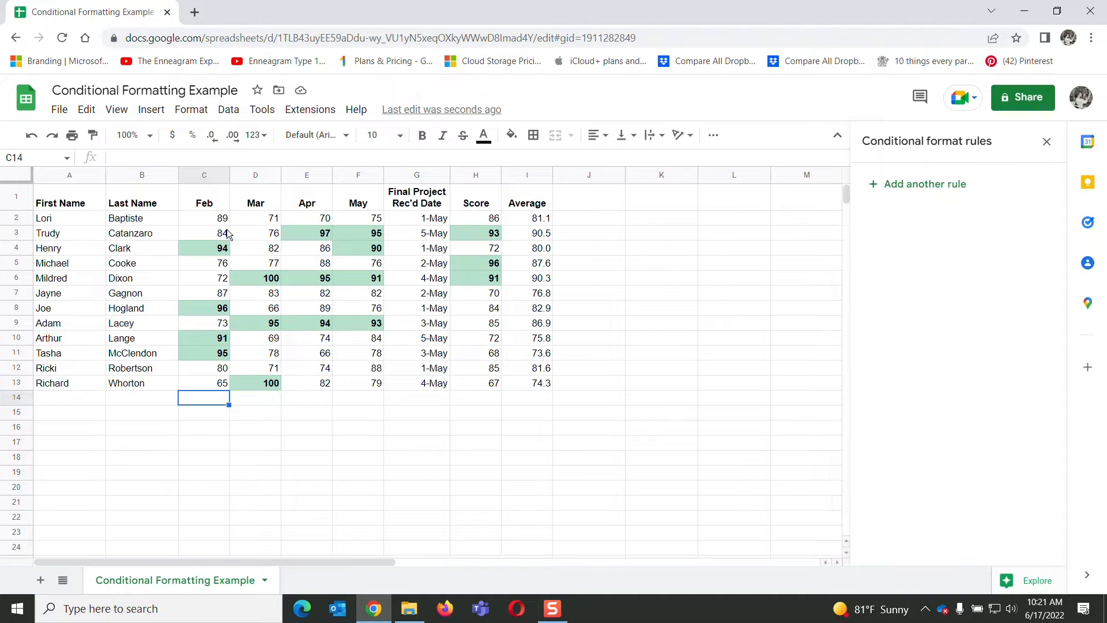
Select the monthly scores C2:F13 and start another conditional formatting rule for them
click(194, 212)
drag(219, 222, 365, 386)
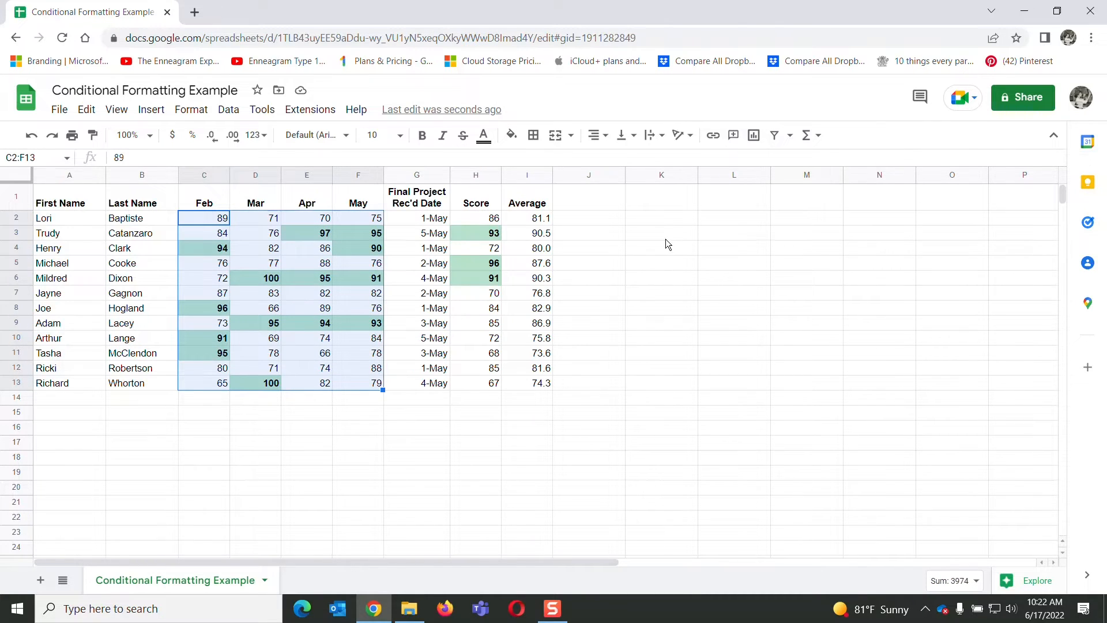
click(199, 110)
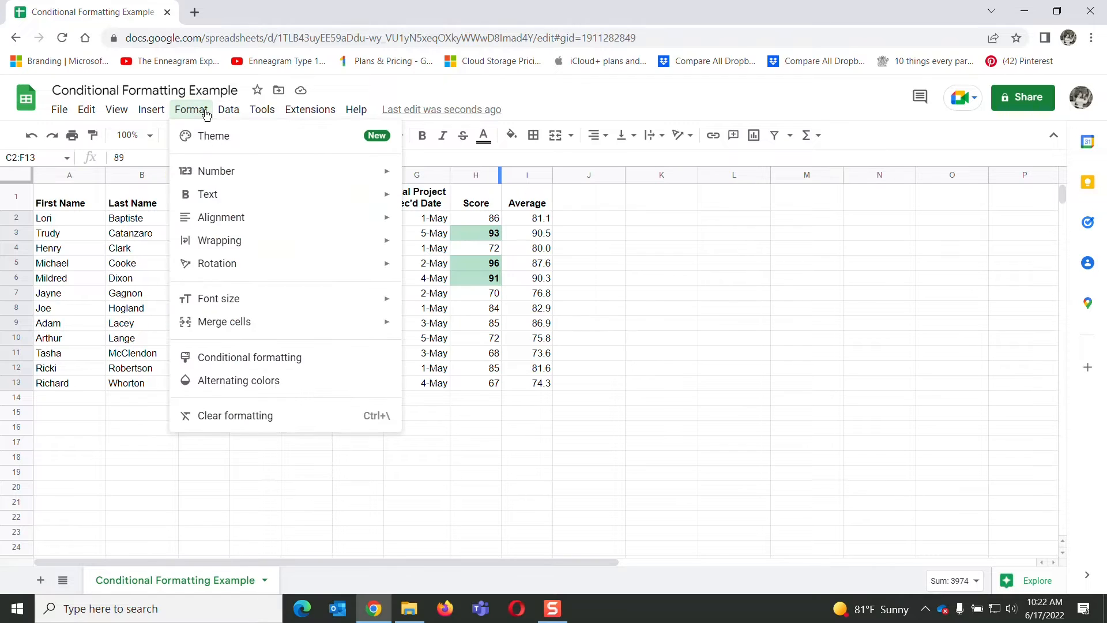
click(273, 357)
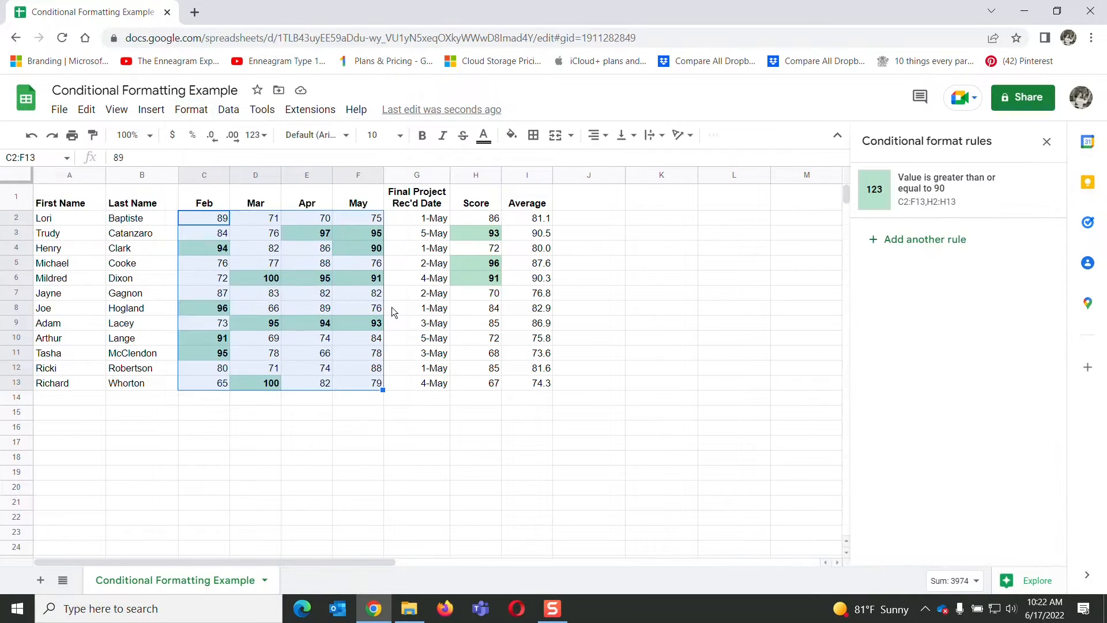
click(906, 239)
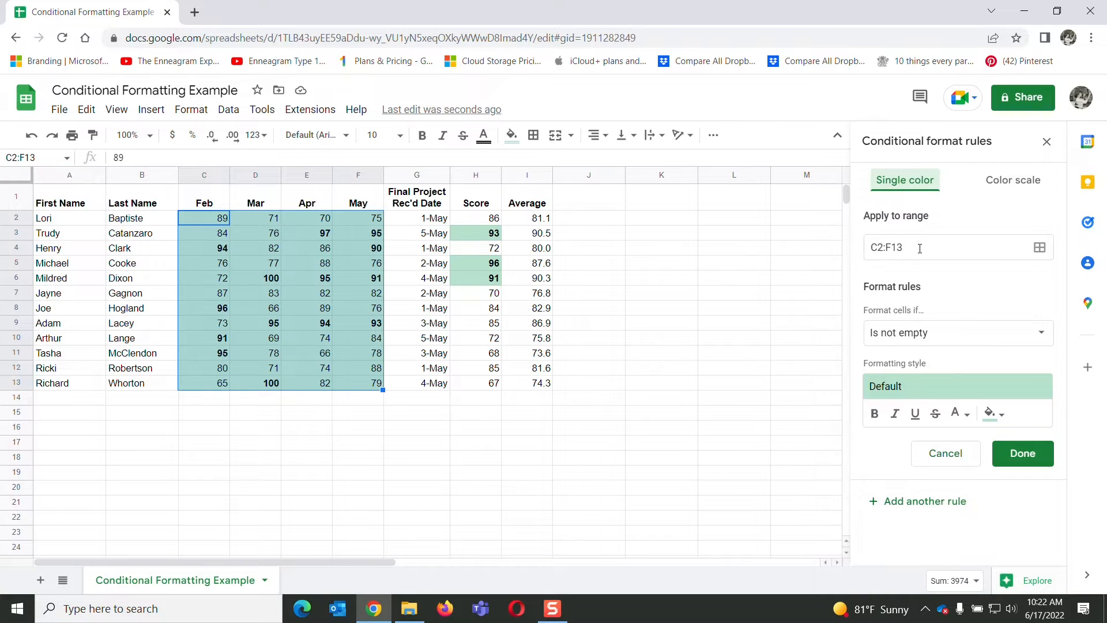
Add the Score cells H2:H13 as a second range of the new rule
click(919, 249)
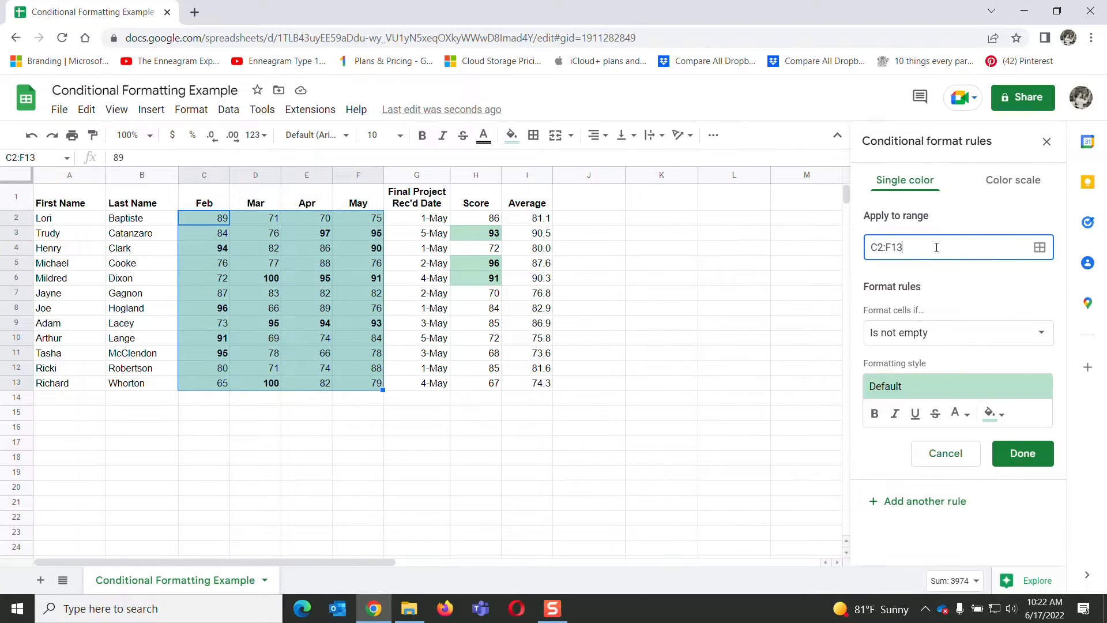
click(1040, 249)
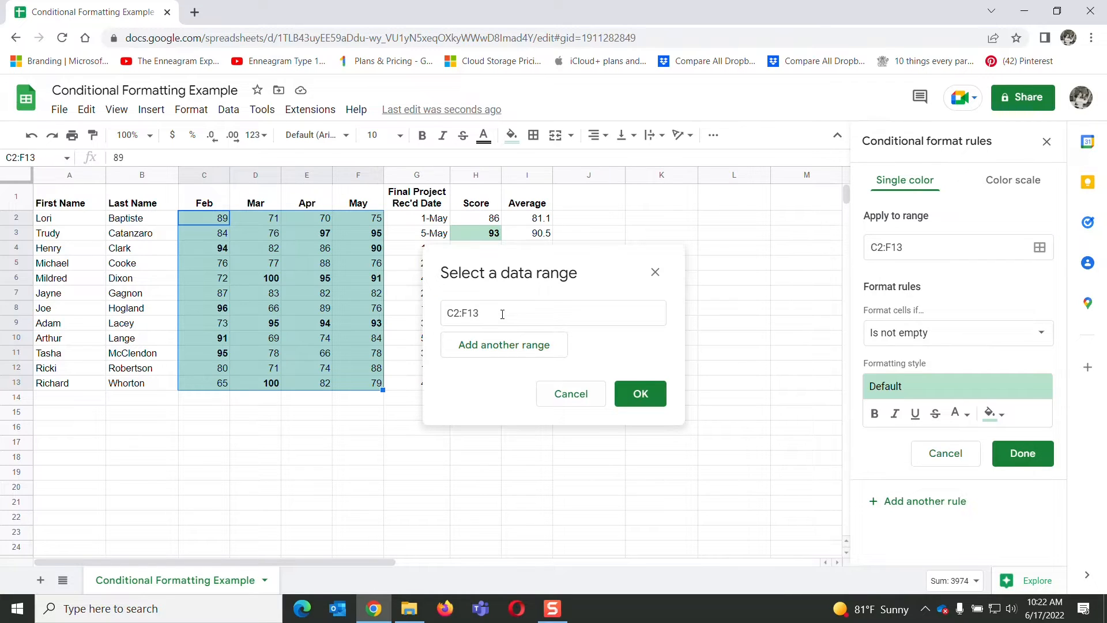
click(500, 346)
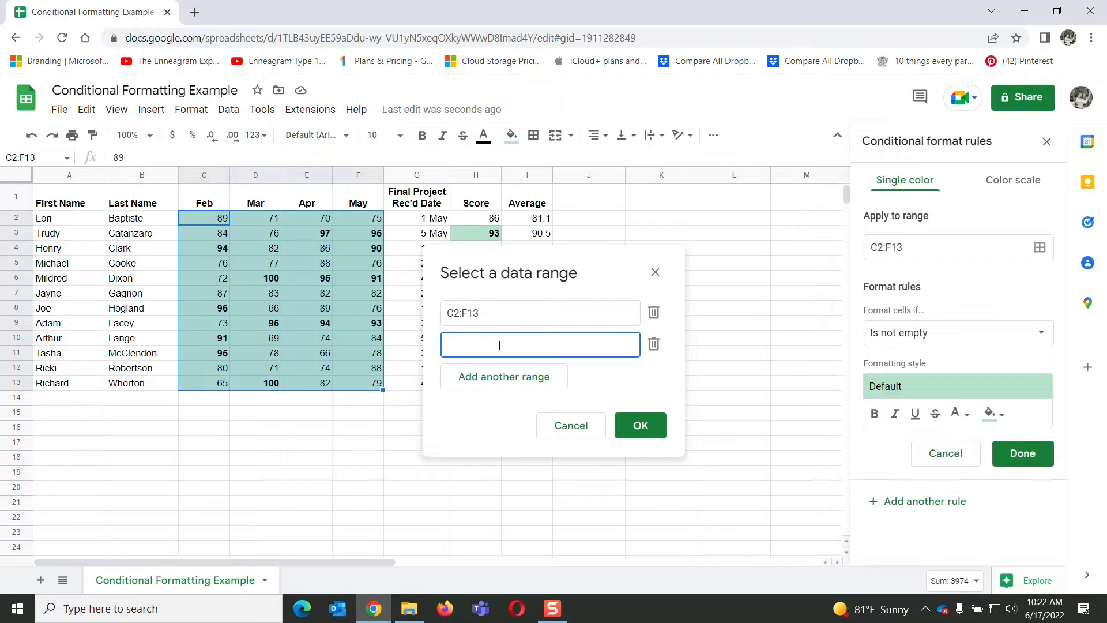
drag(495, 257, 592, 263)
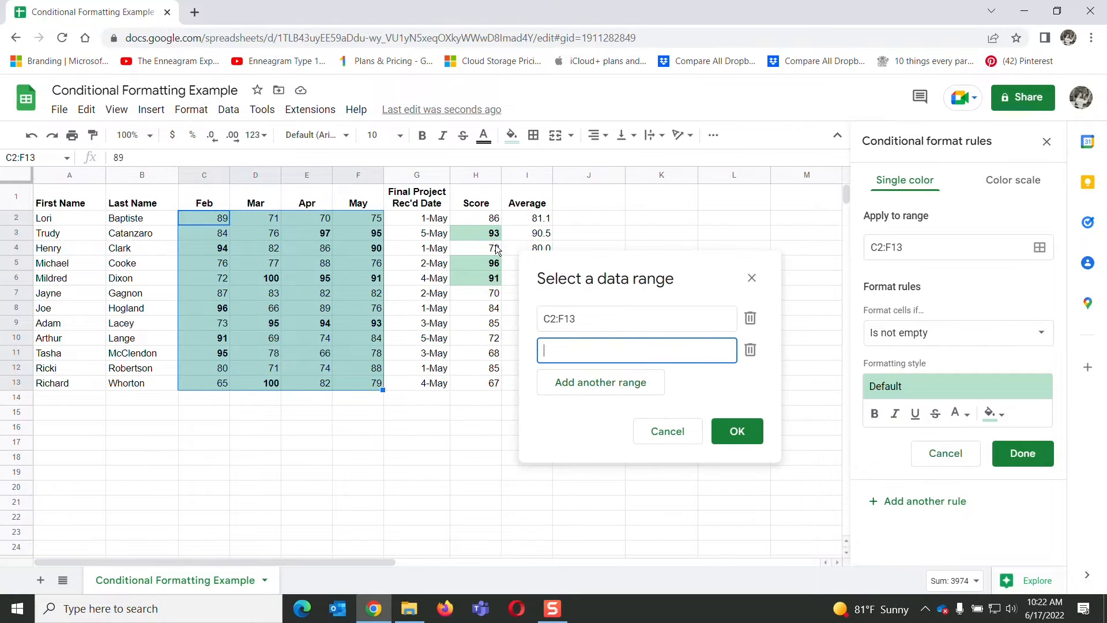
drag(474, 216, 472, 387)
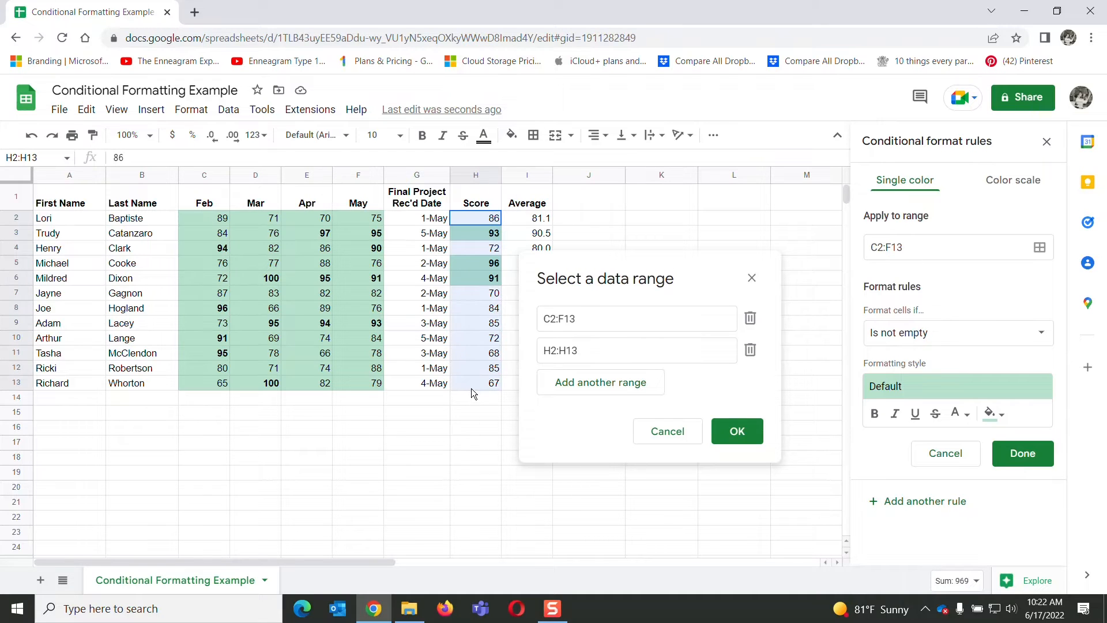
click(731, 427)
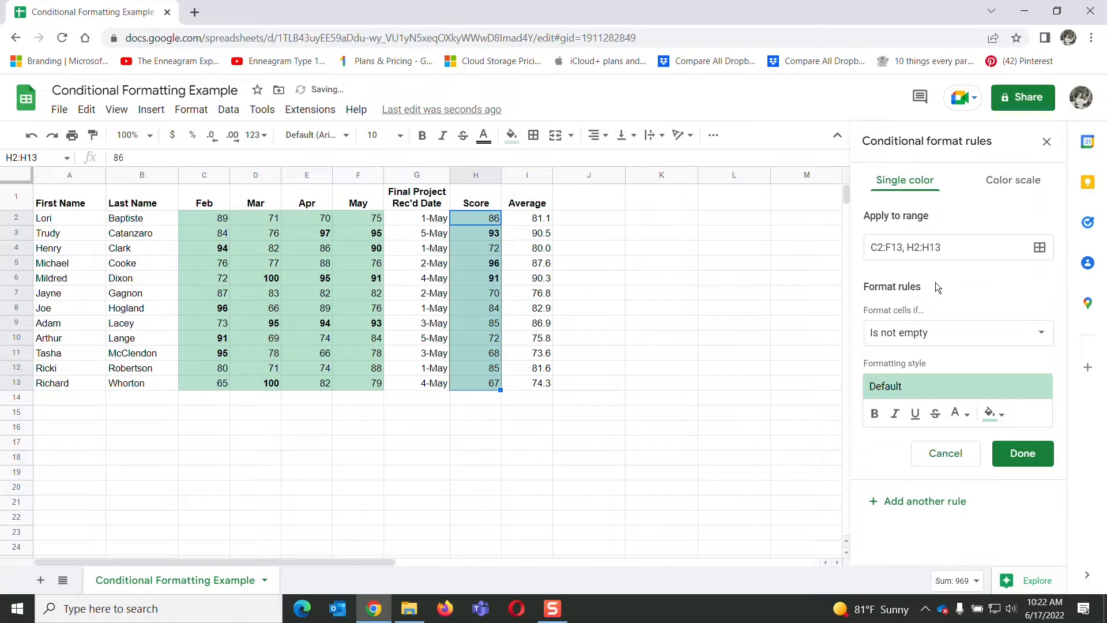
Set the new rule's condition to format cells less than or equal to 72
click(1043, 337)
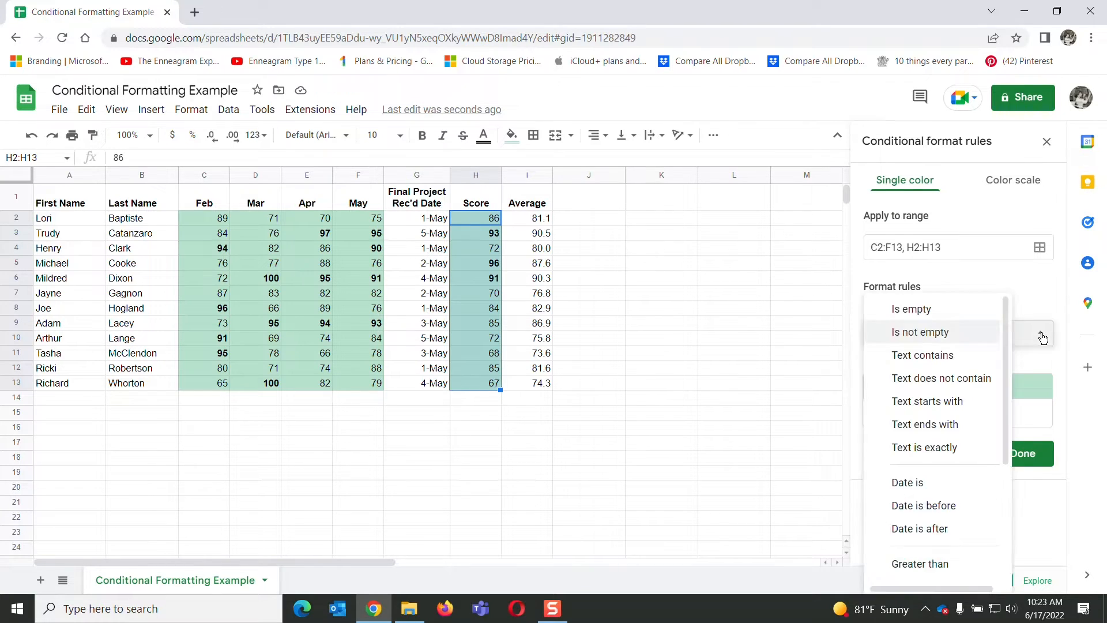
drag(1002, 338, 1007, 469)
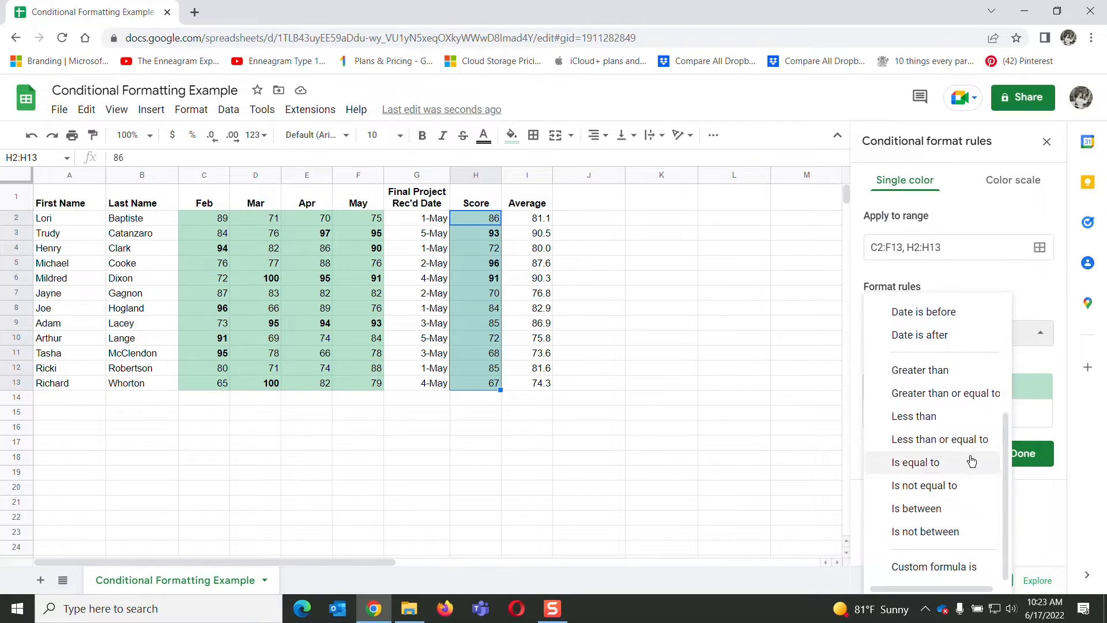
click(931, 439)
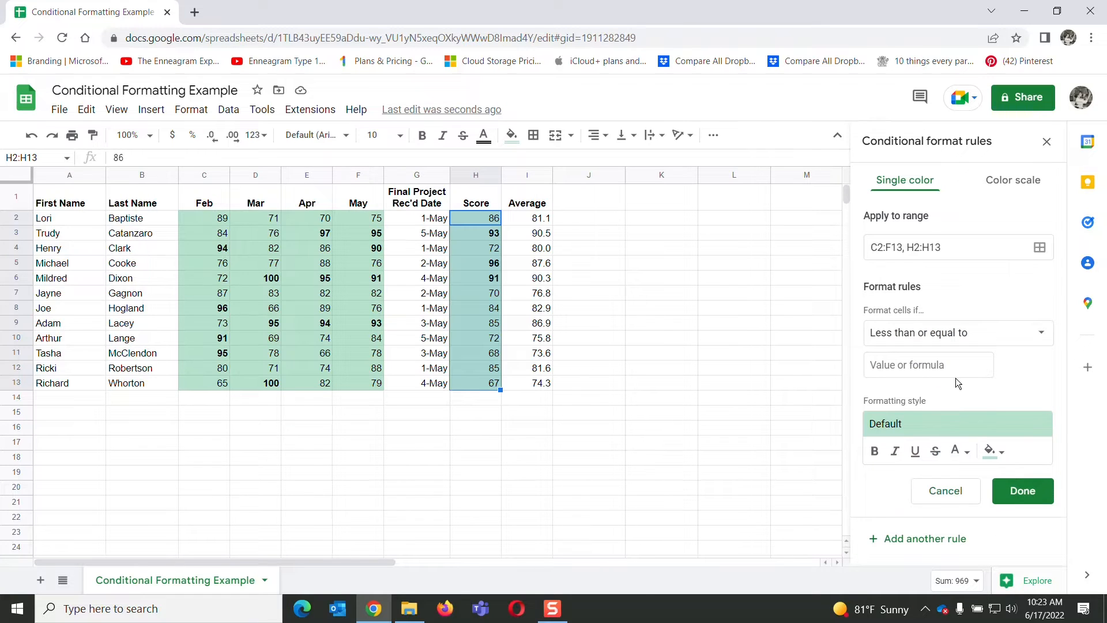
click(891, 365)
text(72)
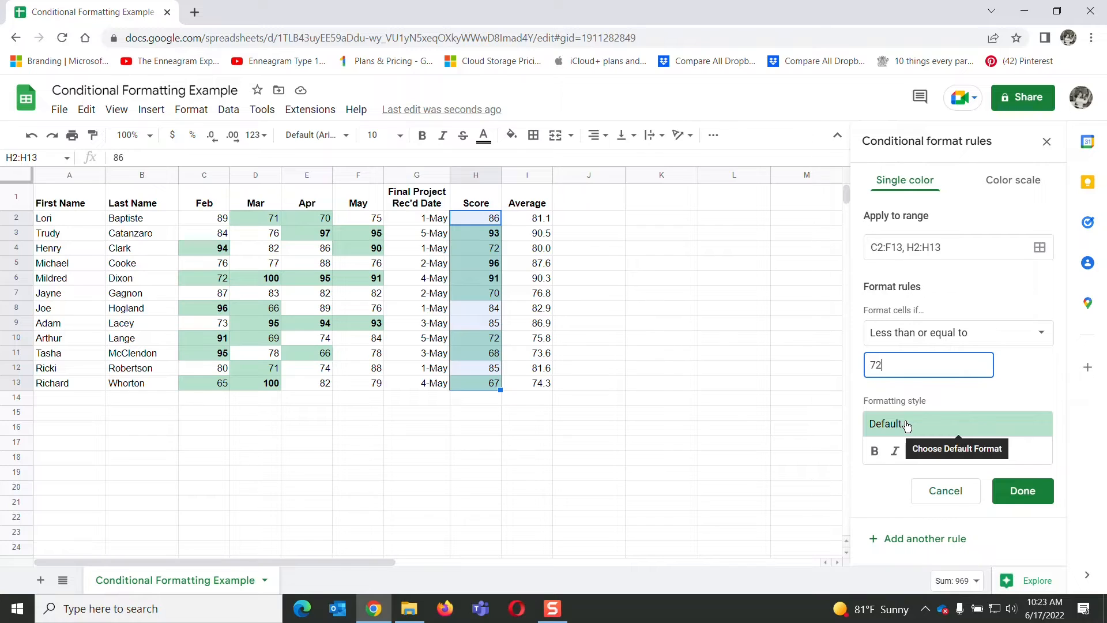
Give the low-score rule the preset light red fill style and save the rule
click(907, 426)
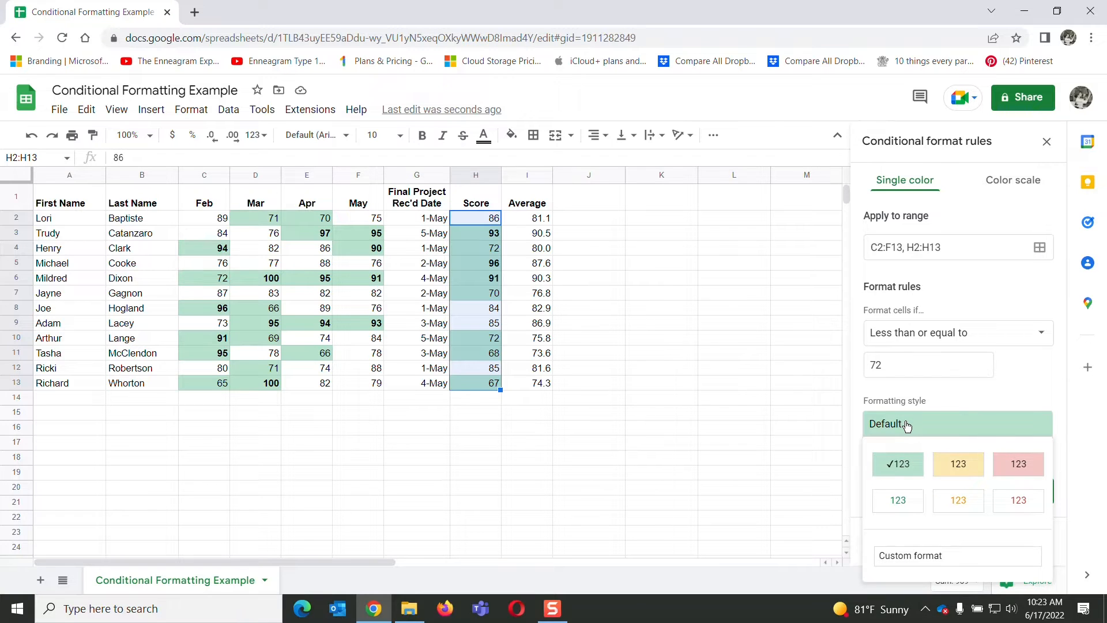
click(1024, 464)
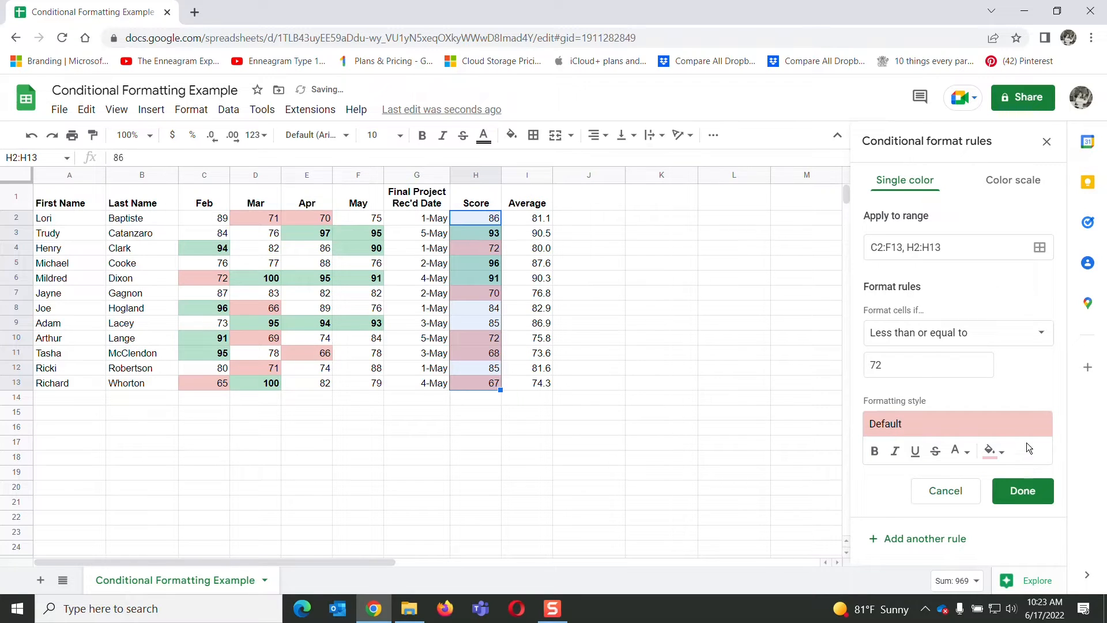
click(1035, 490)
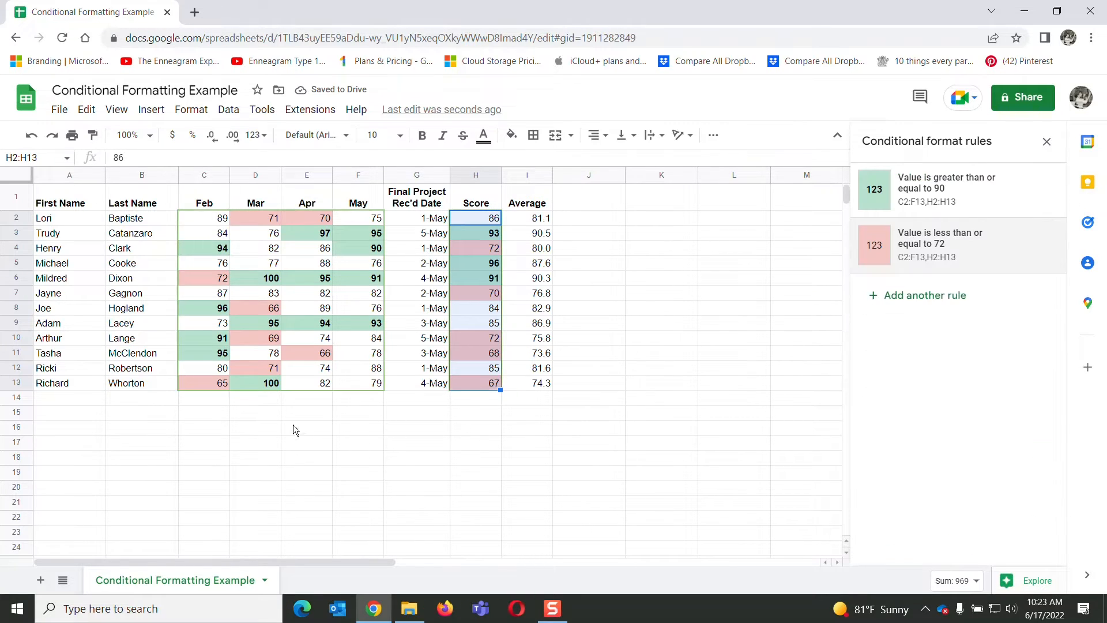
click(259, 400)
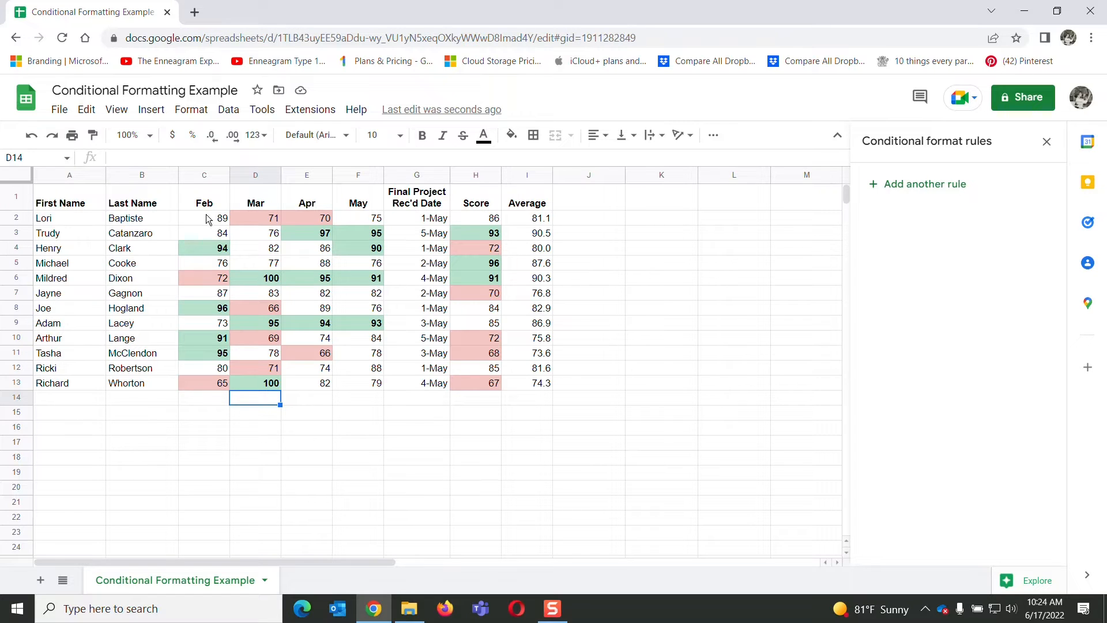
Start another conditional formatting rule for the monthly scores C2:F13 and add the Score cells H2:H13 as its second range
drag(206, 215, 376, 379)
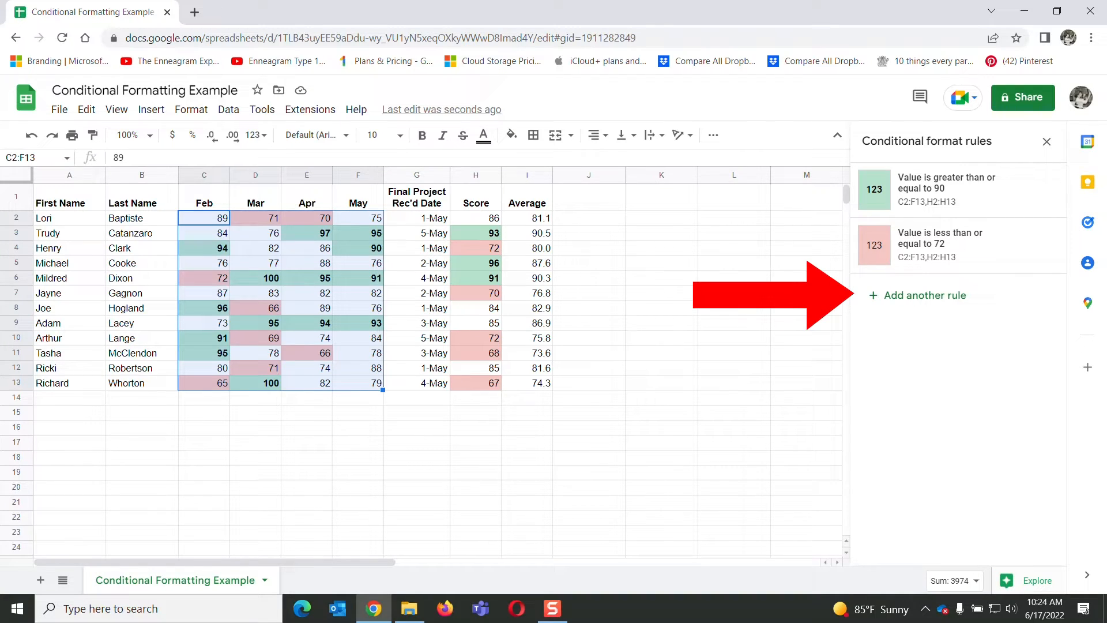
click(933, 296)
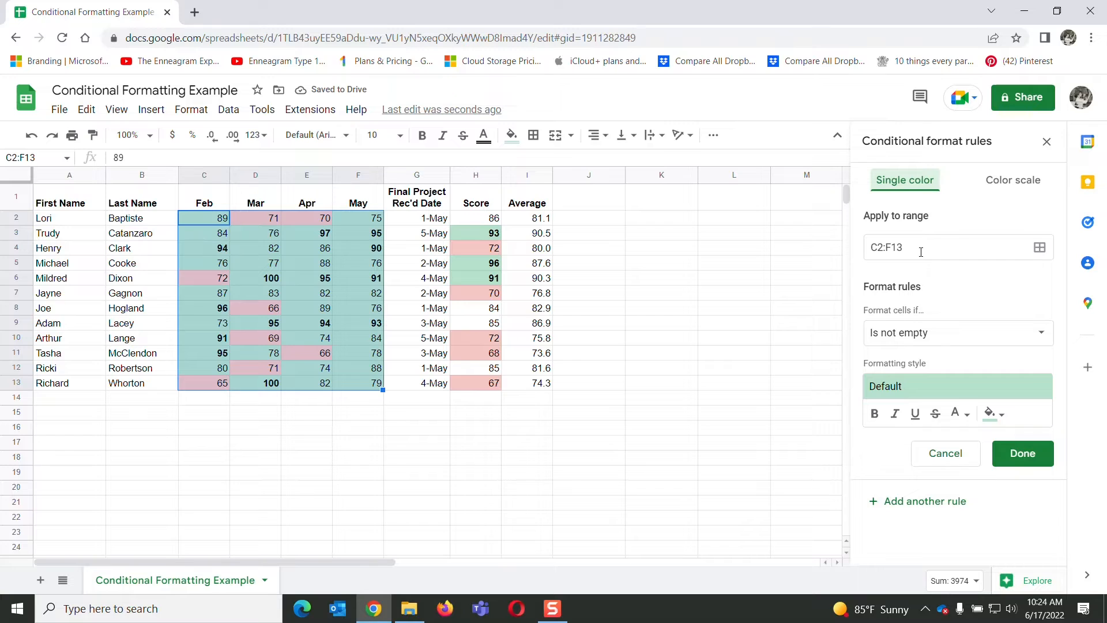
click(1041, 249)
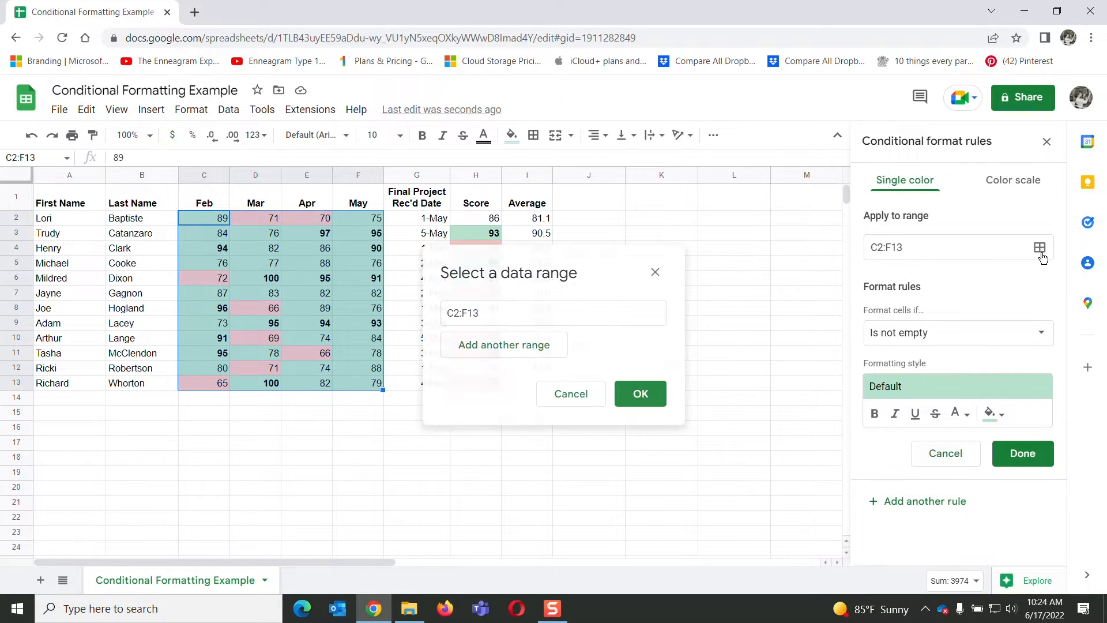
click(518, 345)
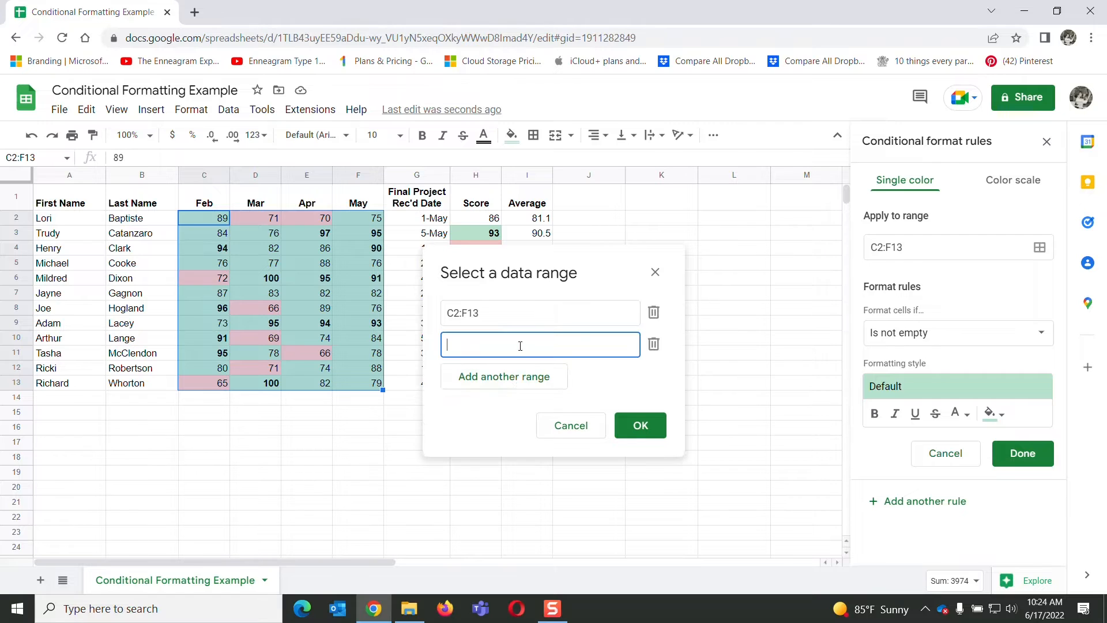
drag(499, 254, 635, 212)
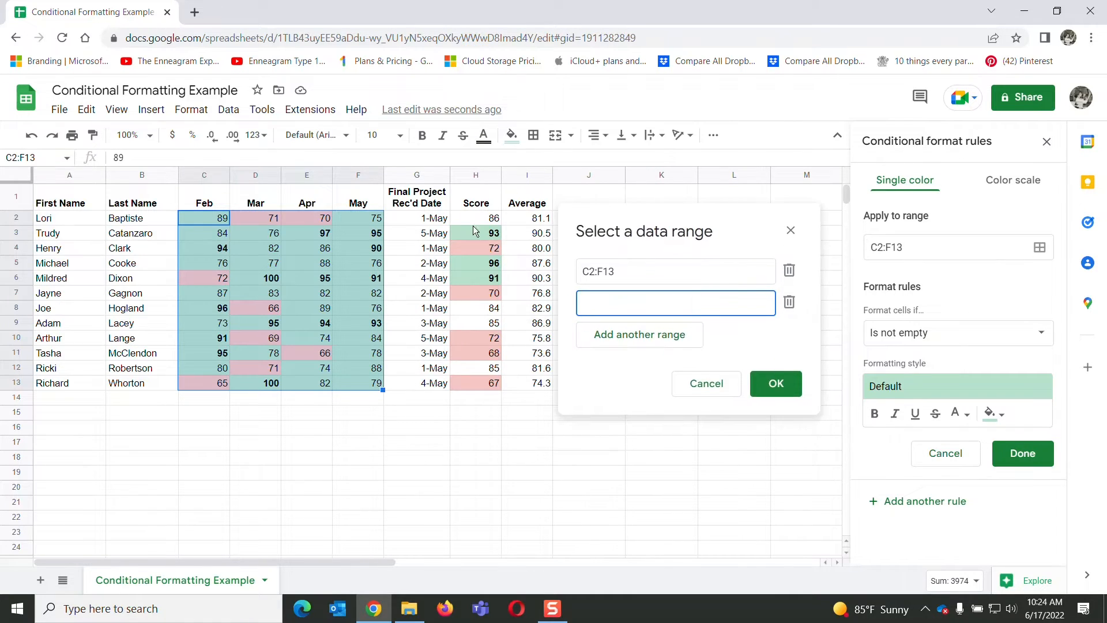
drag(468, 217, 475, 378)
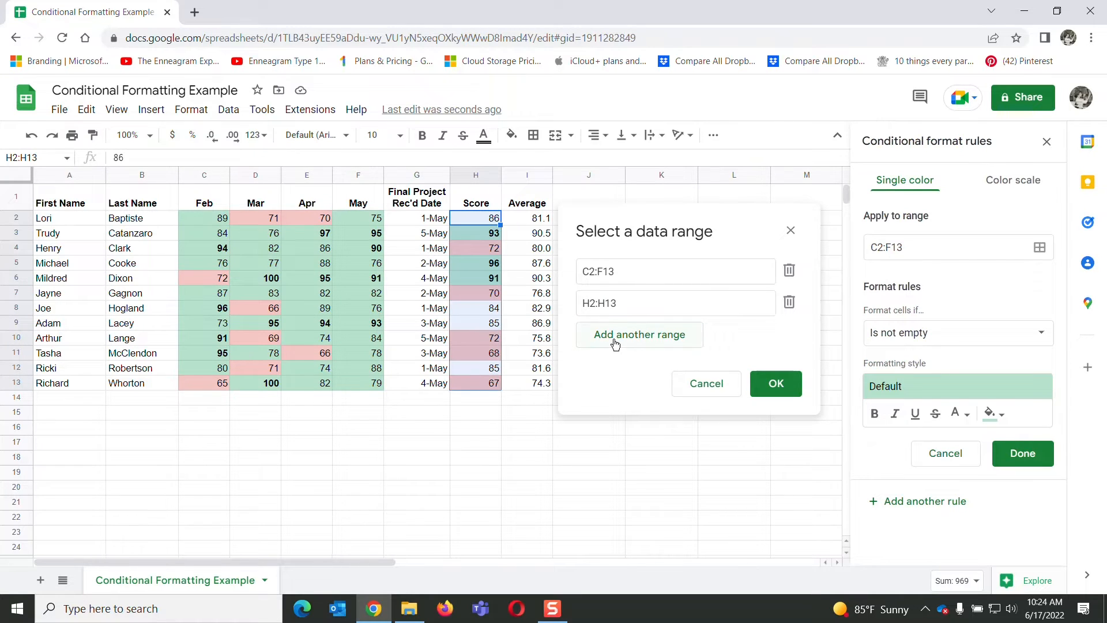
click(777, 384)
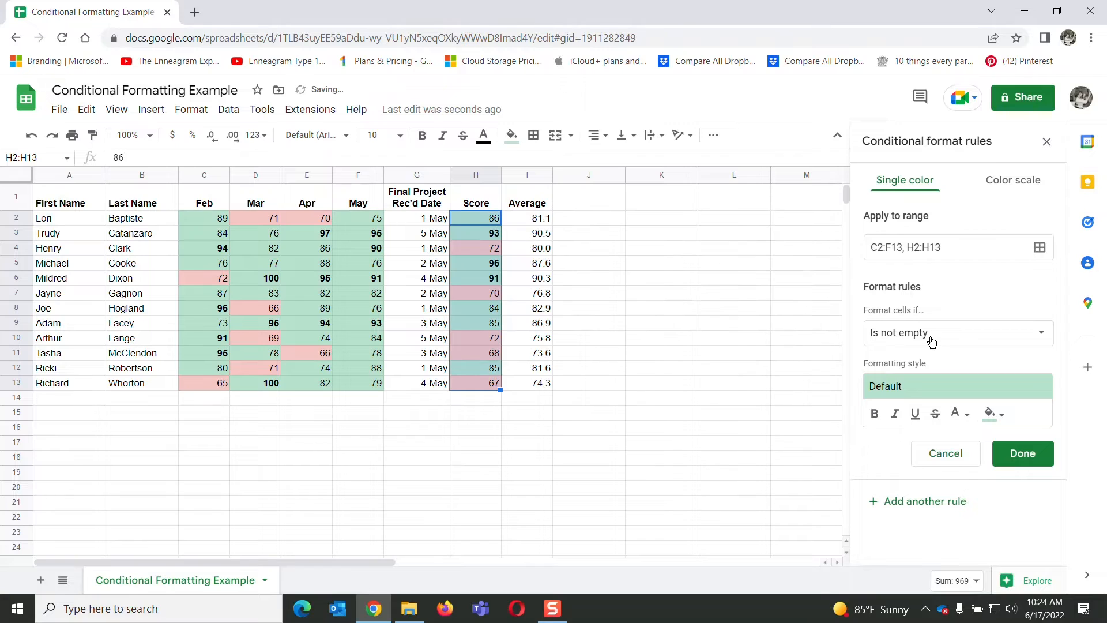
Set the new rule's condition to format cells with values between 73 and 89
click(1042, 337)
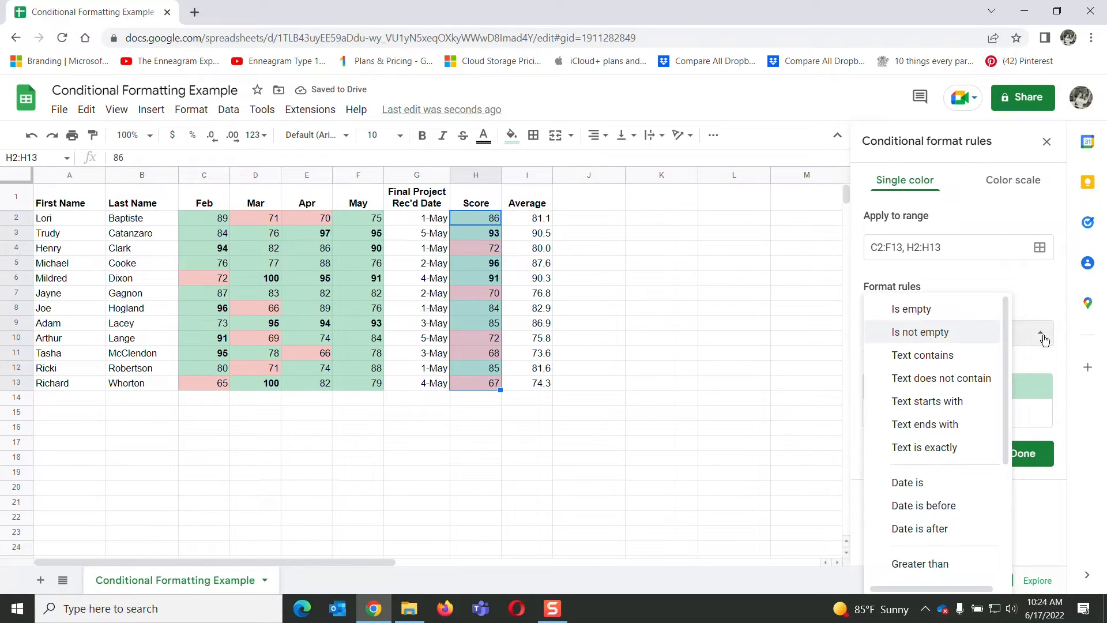
drag(1006, 355, 1016, 479)
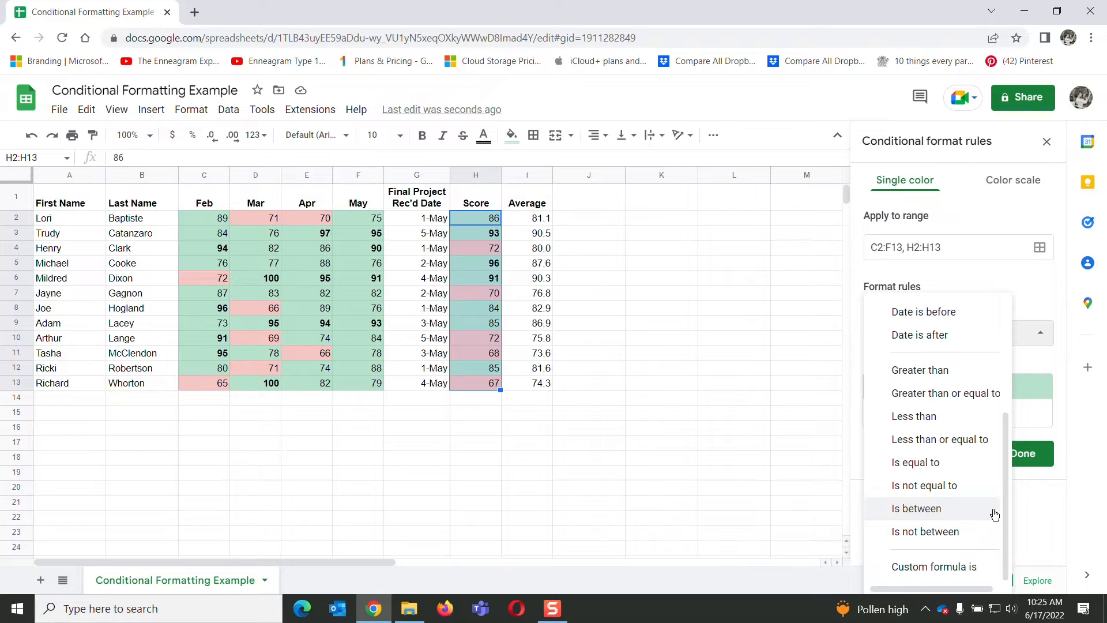
click(937, 510)
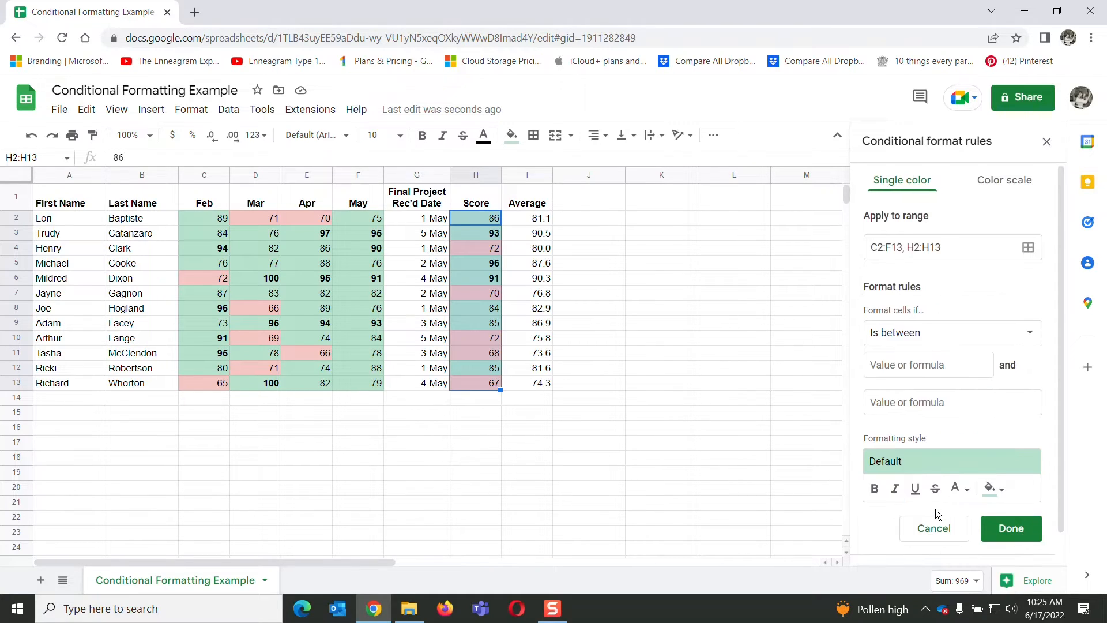
click(876, 365)
text(7)
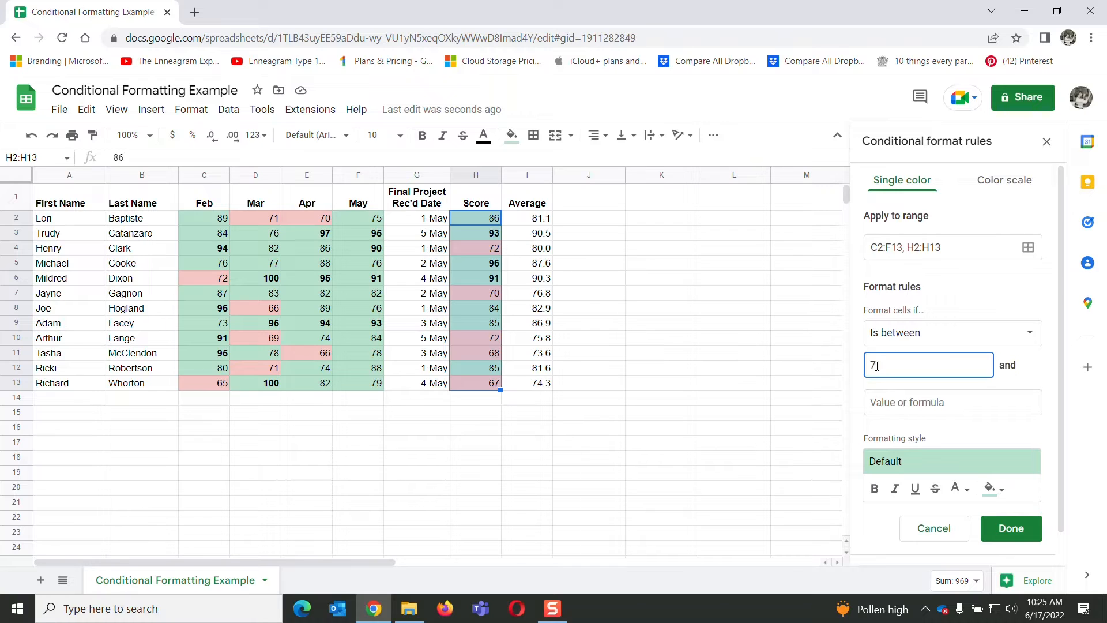
text(5)
click(880, 402)
text(89)
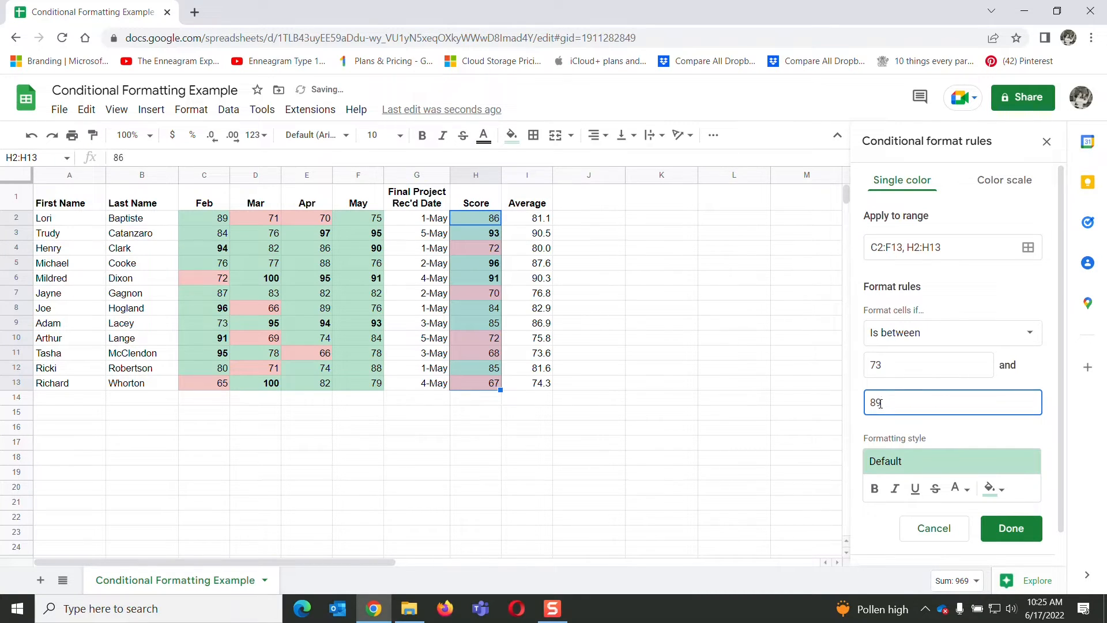
Give the middle-score rule the preset light yellow fill style and save the rule
click(909, 467)
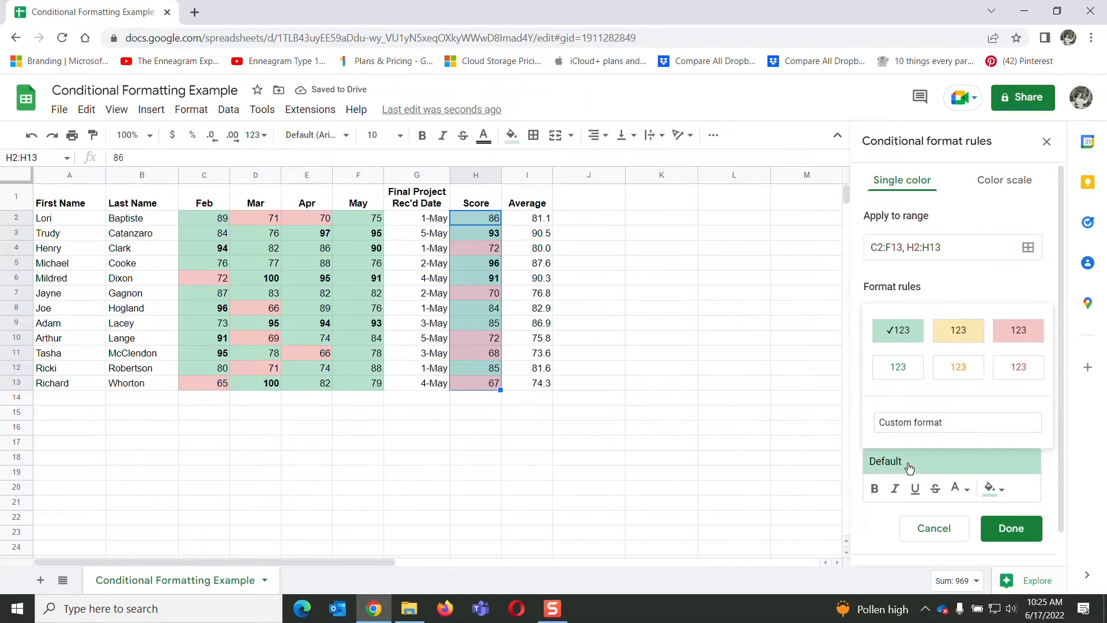
click(958, 331)
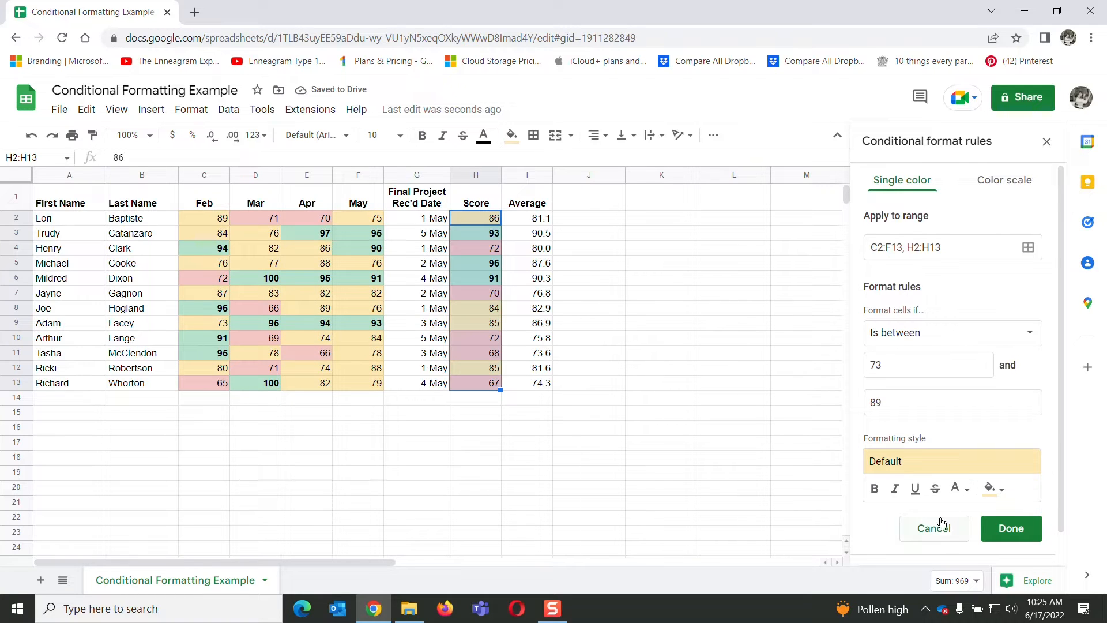
click(1009, 529)
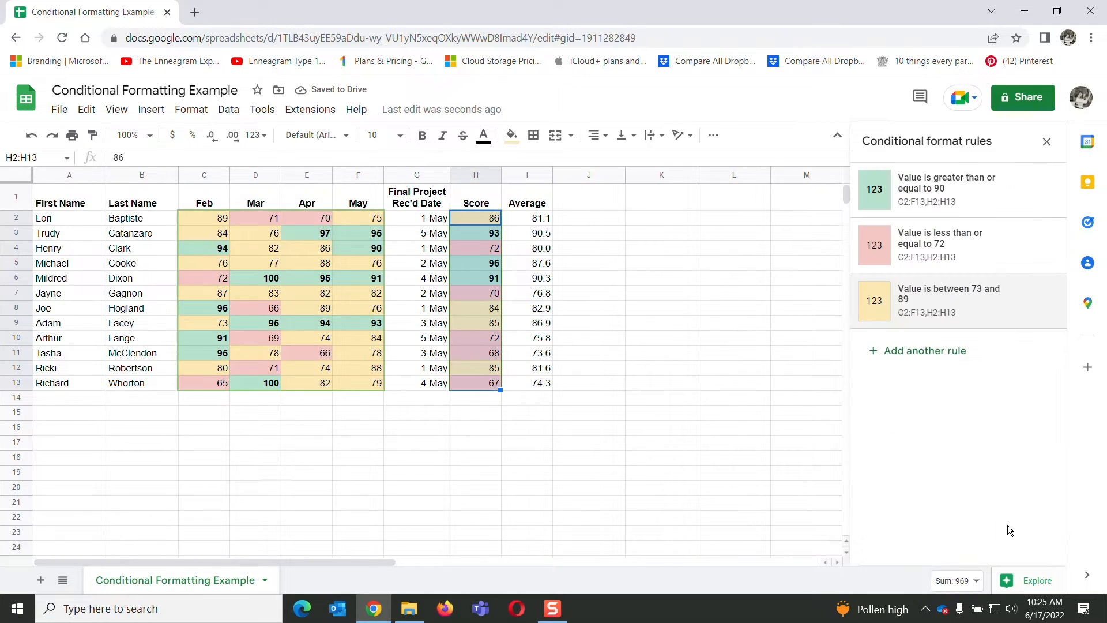
click(369, 429)
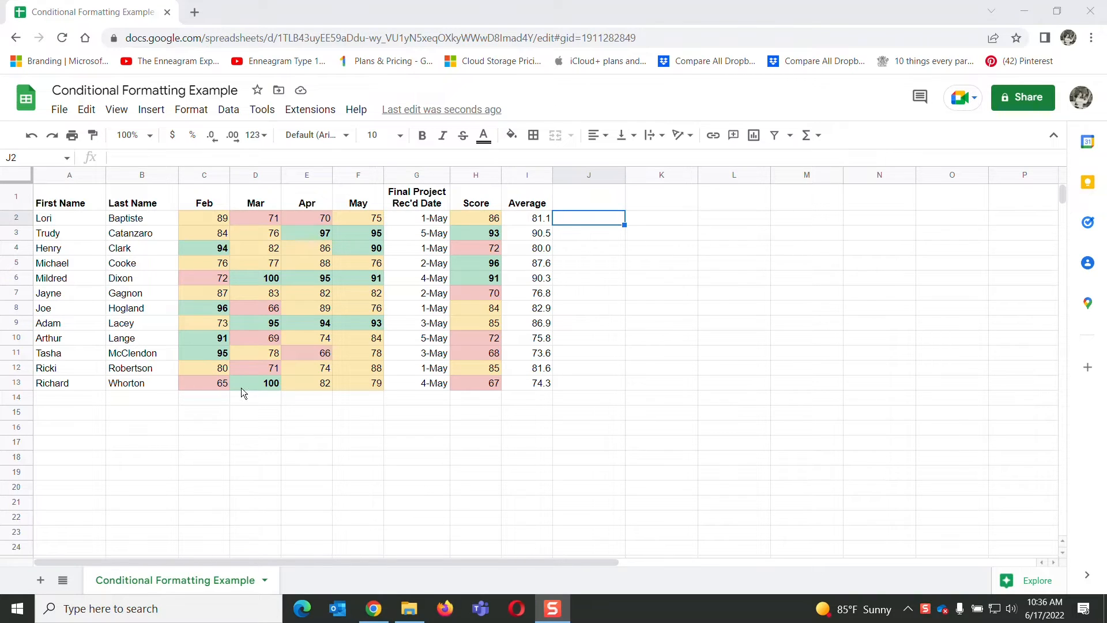
Open the conditional formatting rules and remove the stray "Cell is not empty" rule on cell J2
click(191, 110)
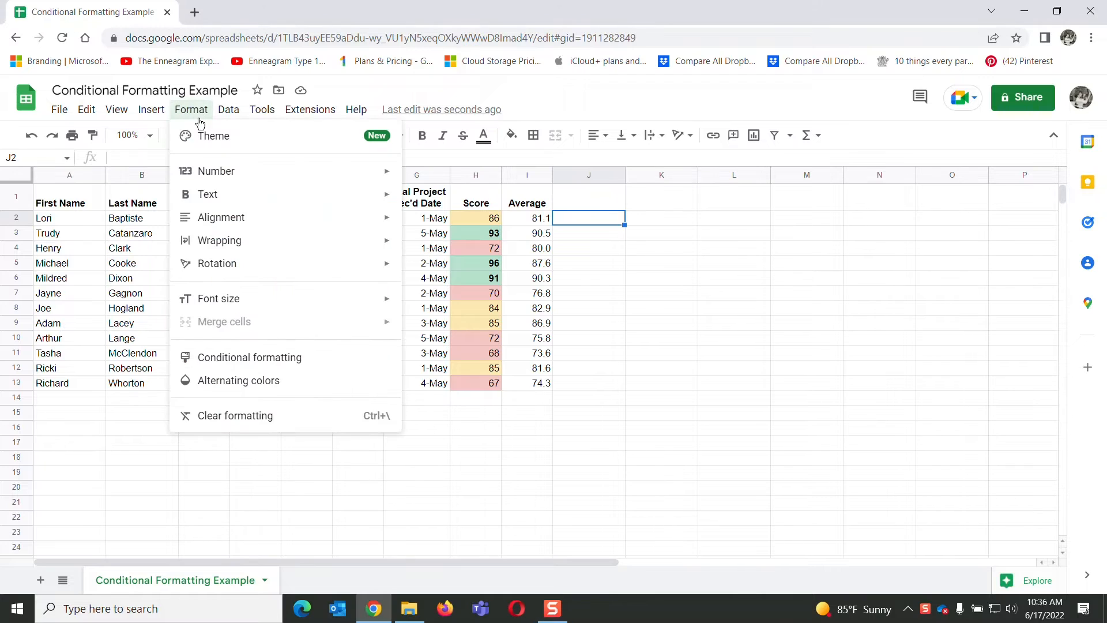
click(222, 357)
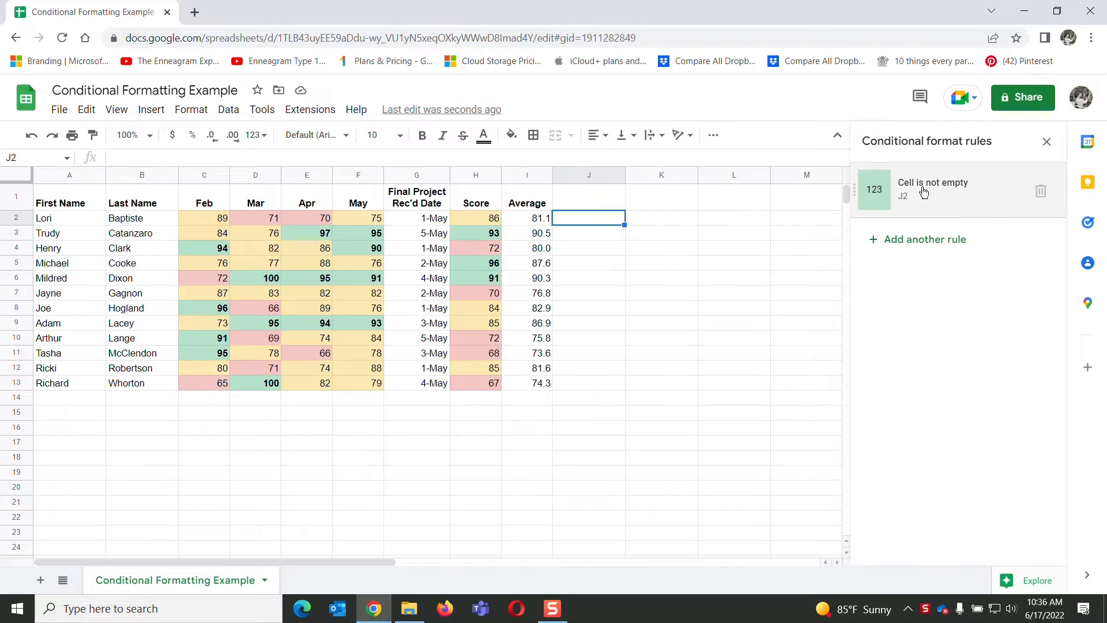
click(1040, 196)
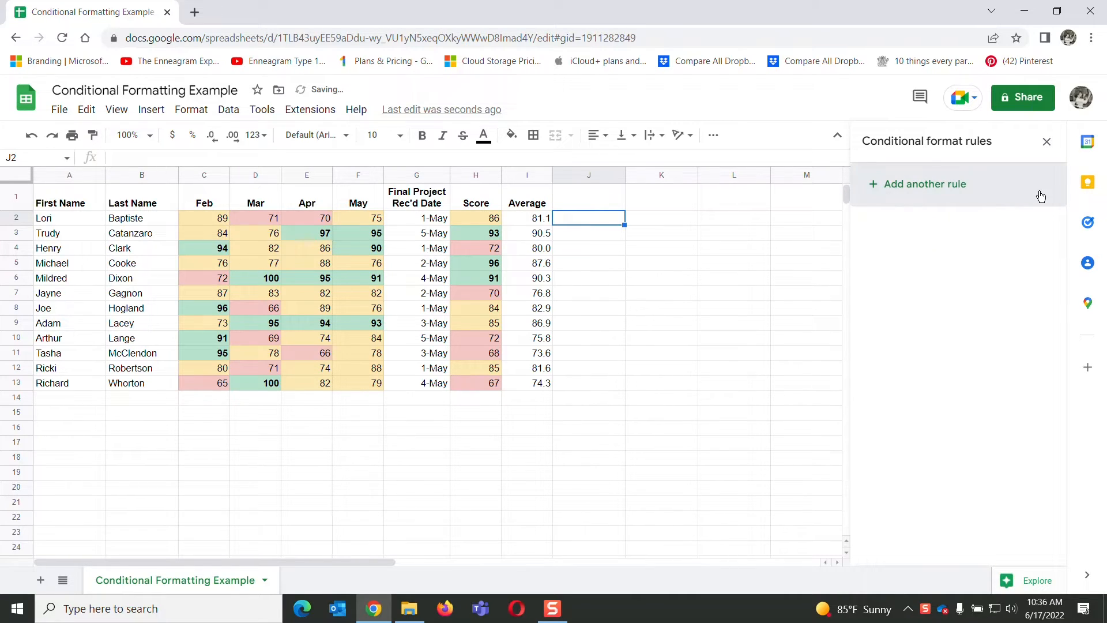
Remove all three score-highlighting rules from the range C2:H13
drag(199, 215, 476, 382)
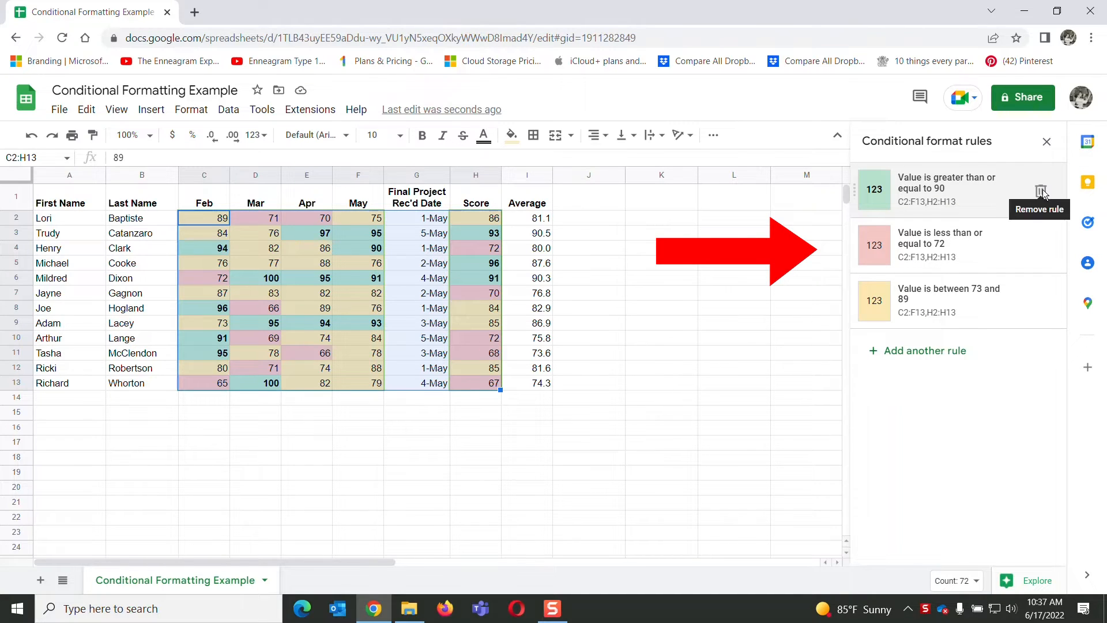
click(1042, 190)
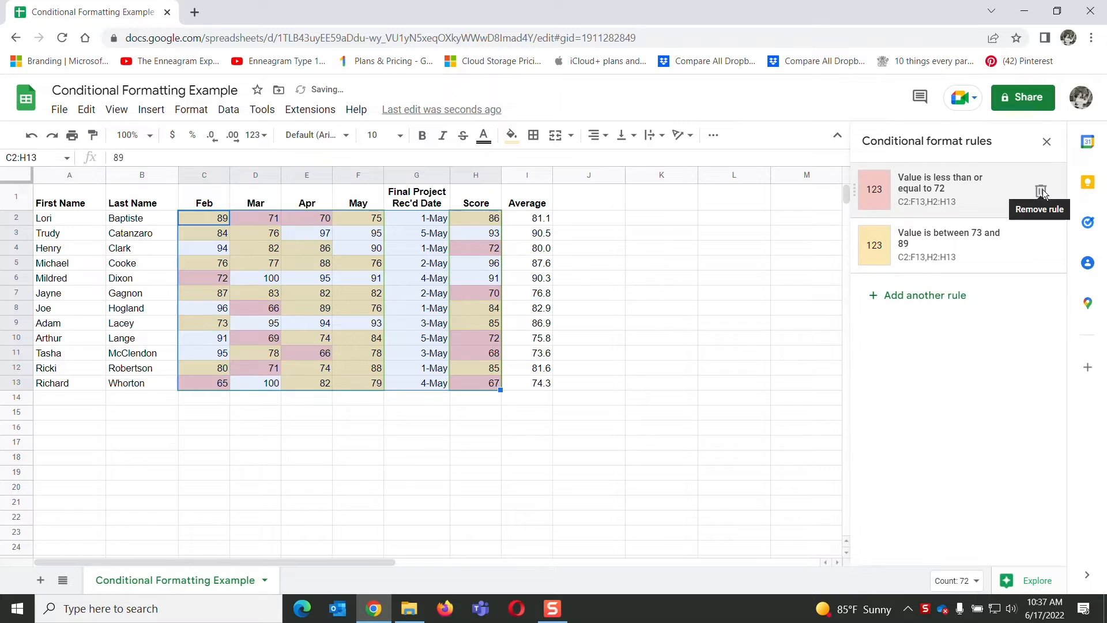
click(1041, 190)
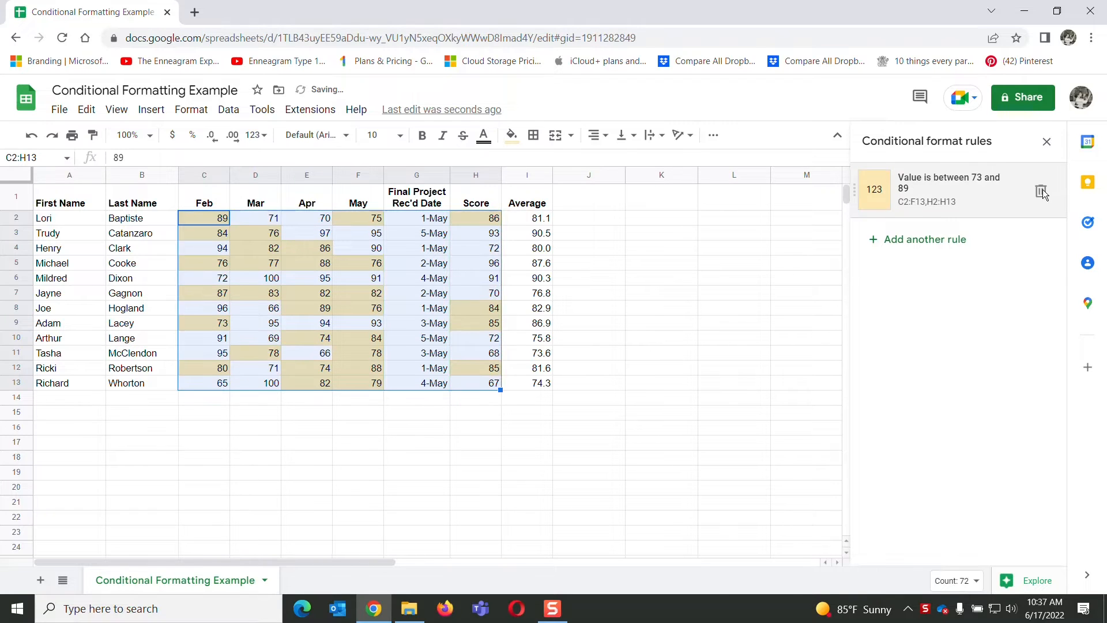
click(1042, 190)
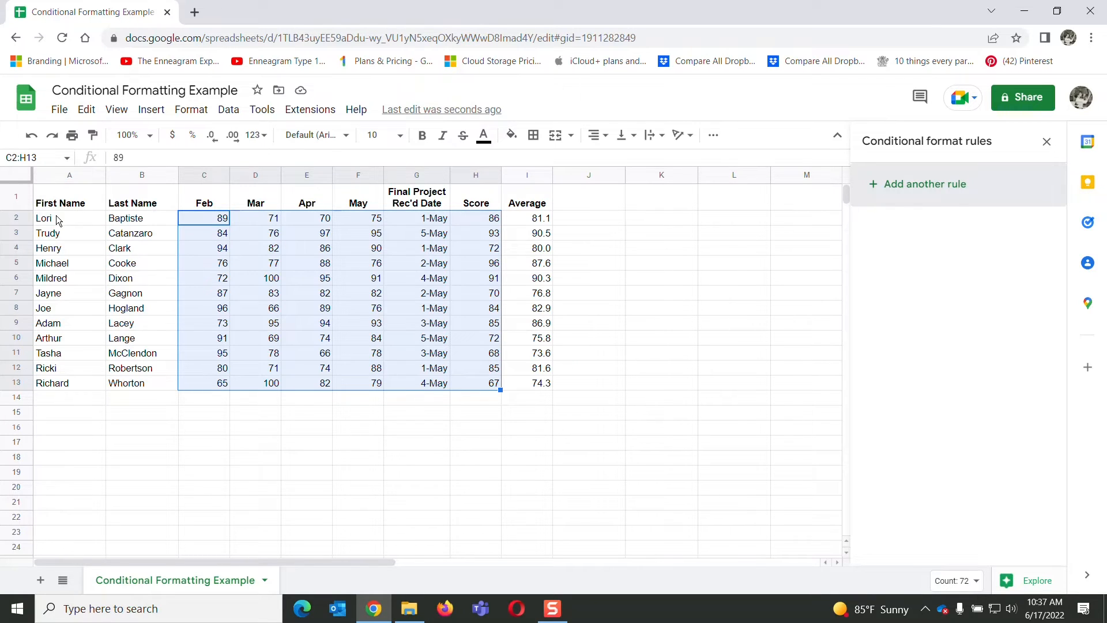
Select the first and last names in A2:B13 and start a new conditional formatting rule for them
drag(57, 218, 139, 369)
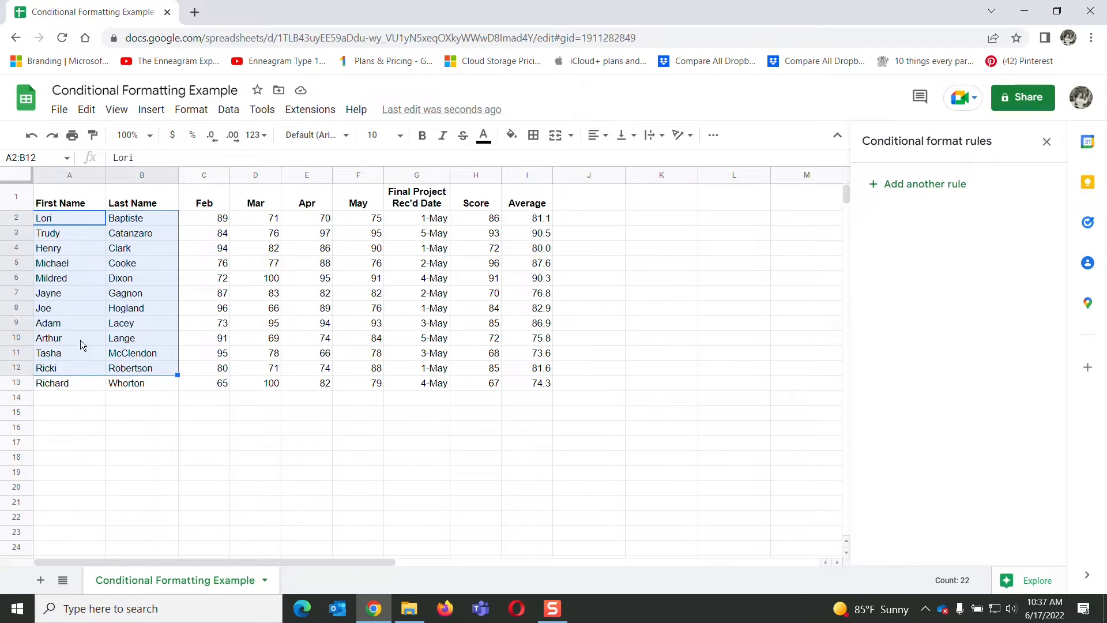
drag(60, 219, 143, 385)
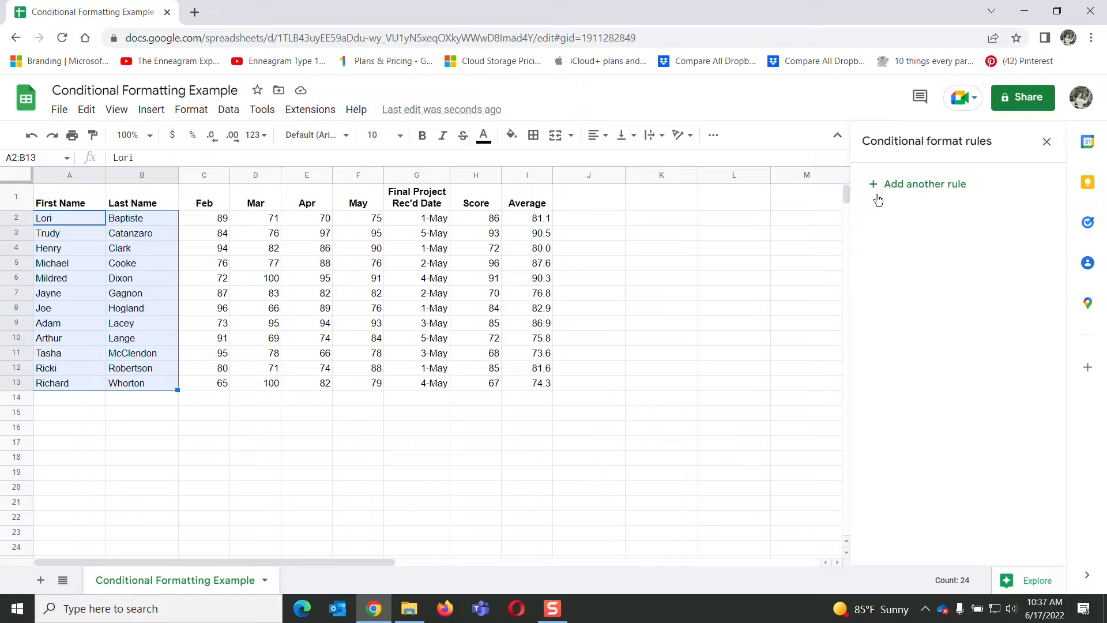
click(926, 185)
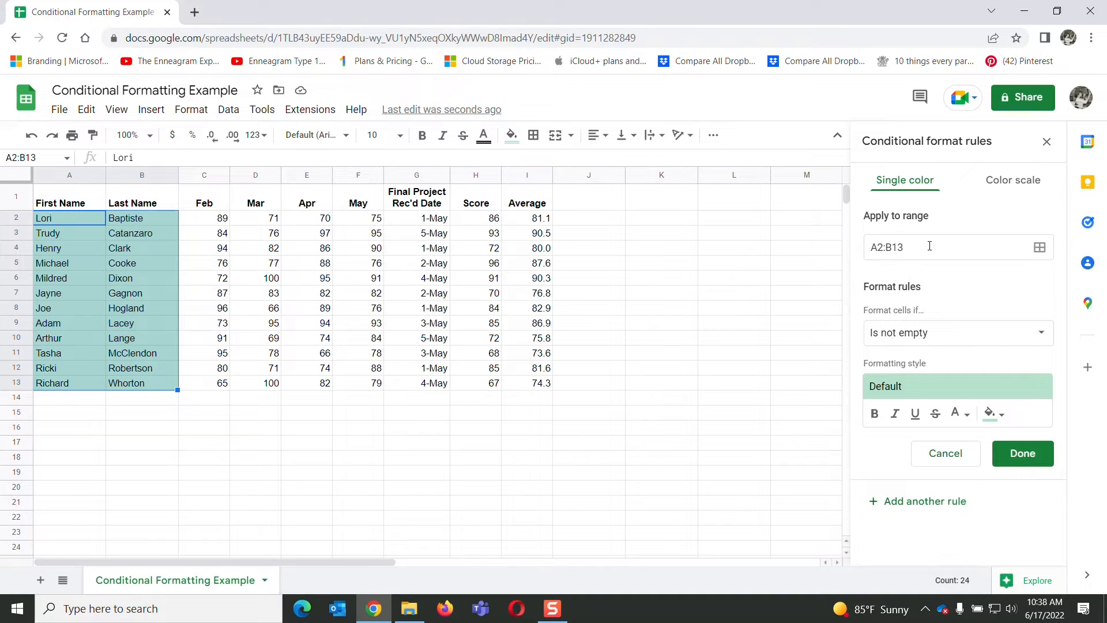
Set the name rule's condition to format cells whose text contains "C"
click(1041, 337)
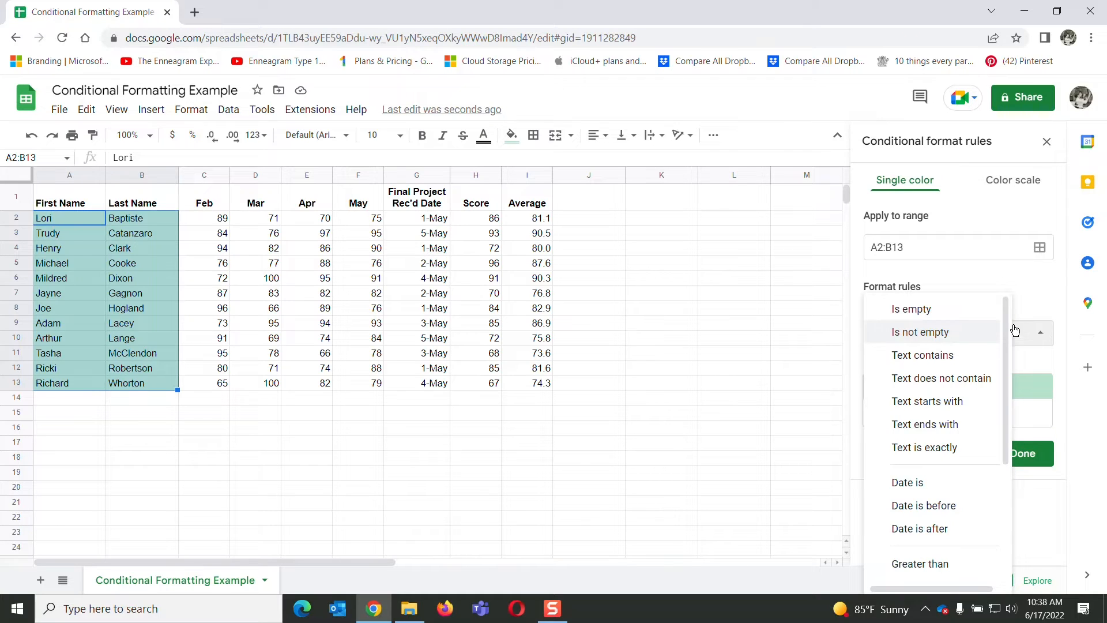
scroll(1005, 324, down, 1)
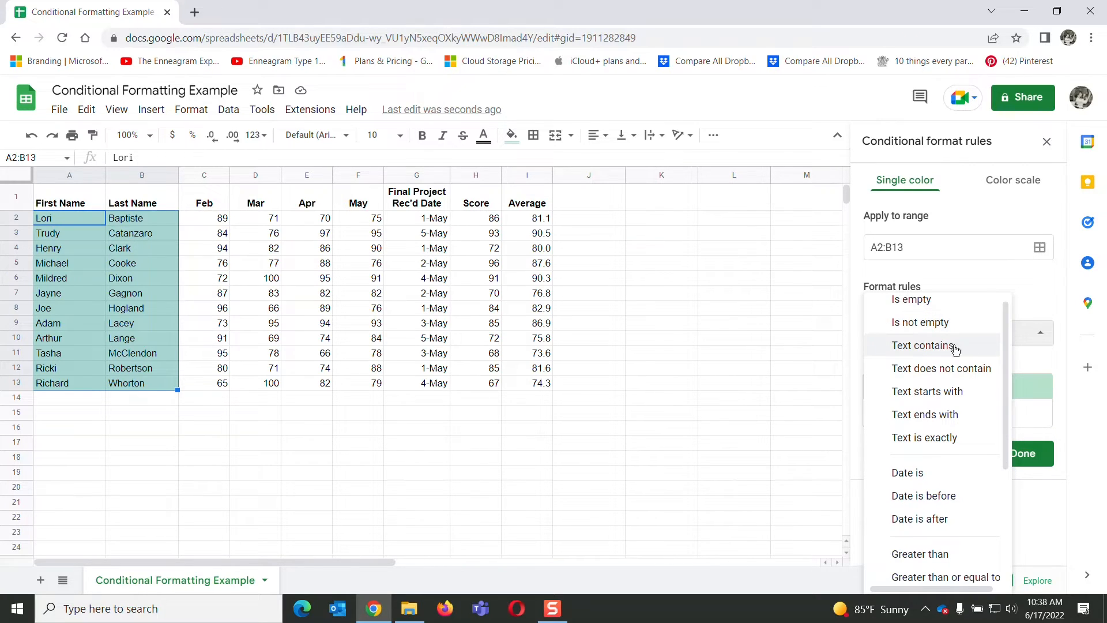
click(921, 347)
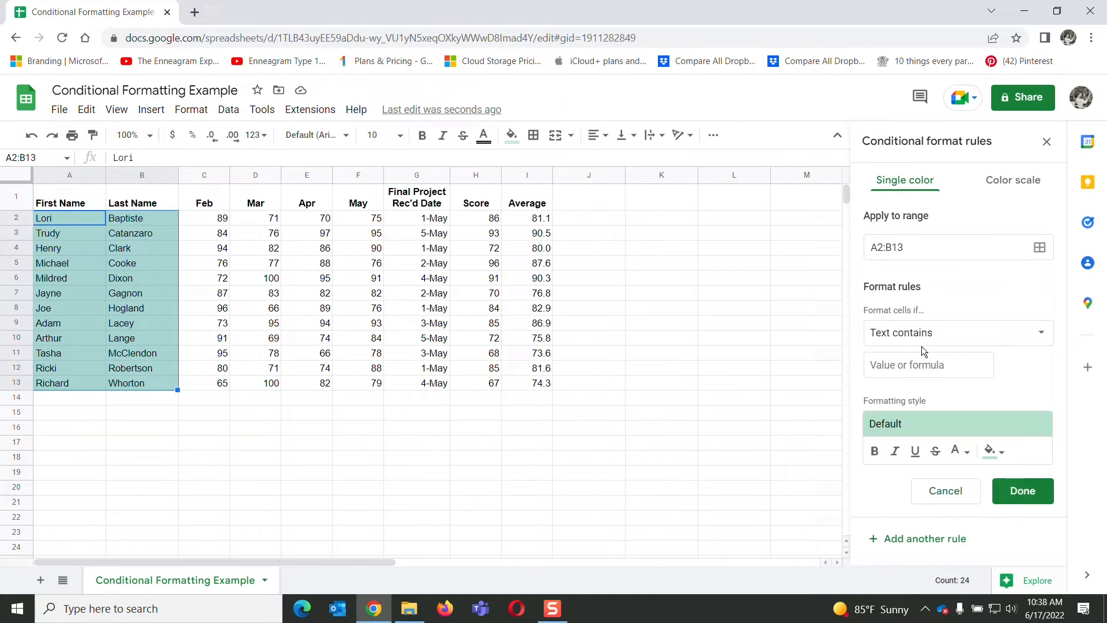
click(891, 367)
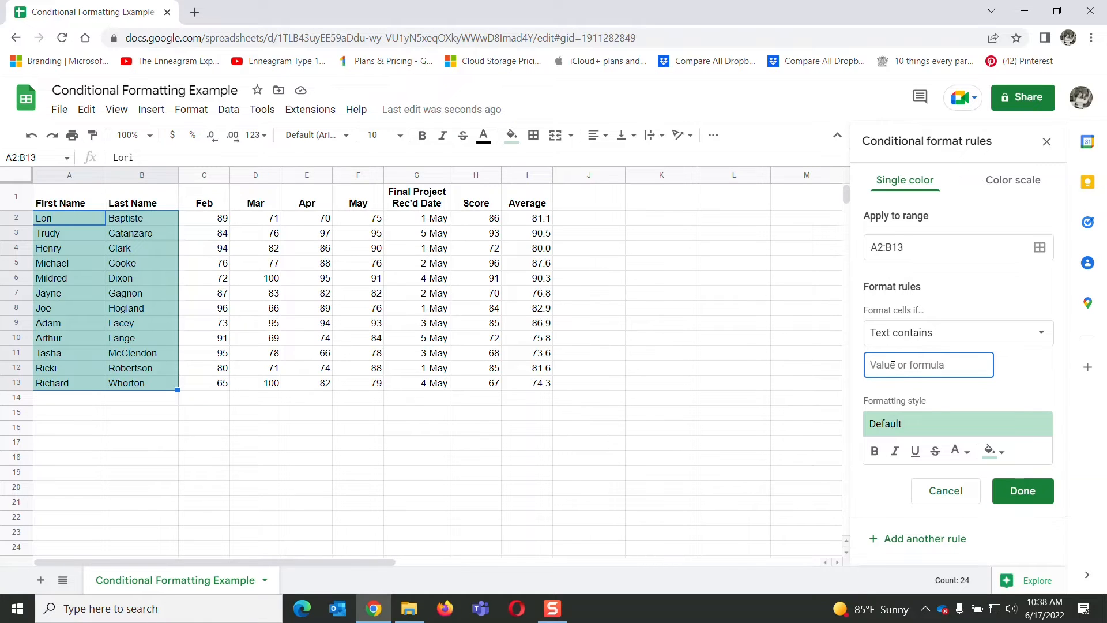
text(C)
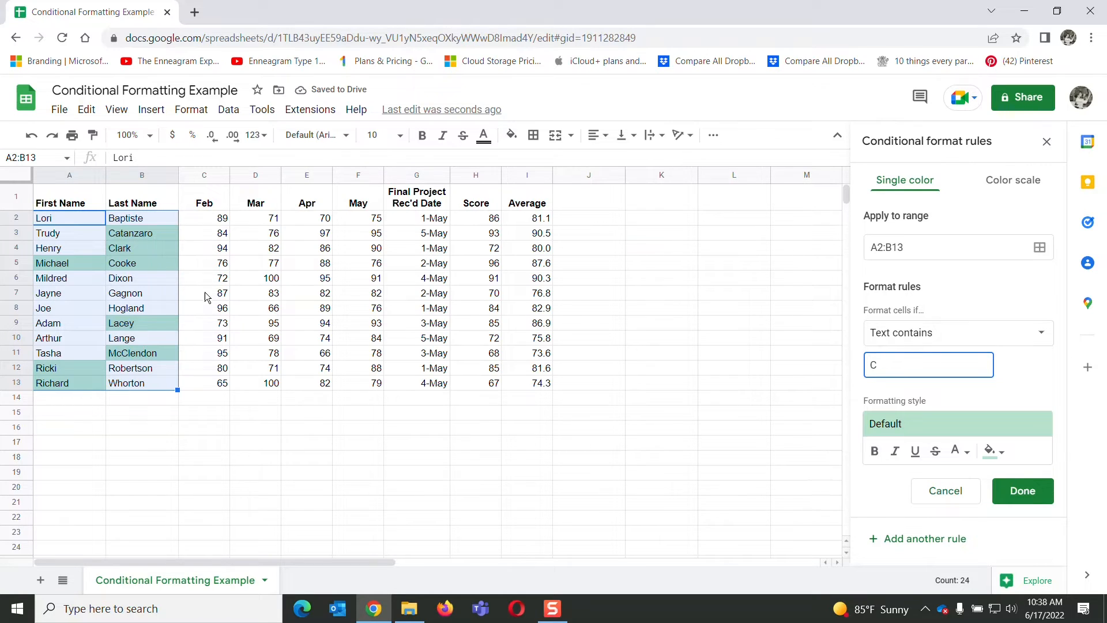
Apply the green text preset to the rule for names containing "C" and save the rule
click(898, 428)
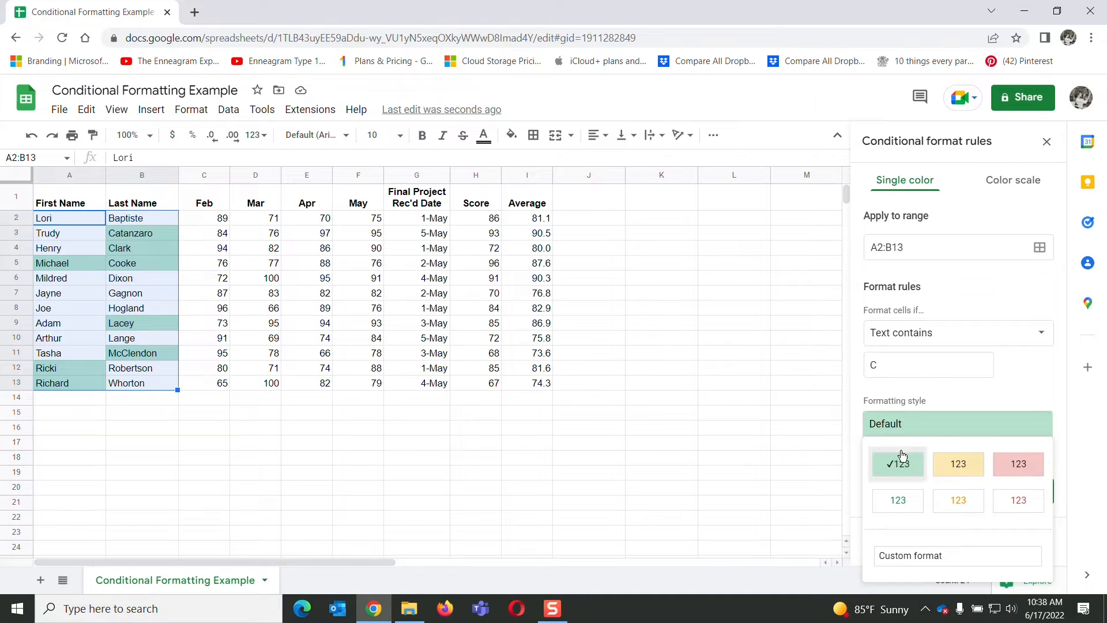
click(910, 504)
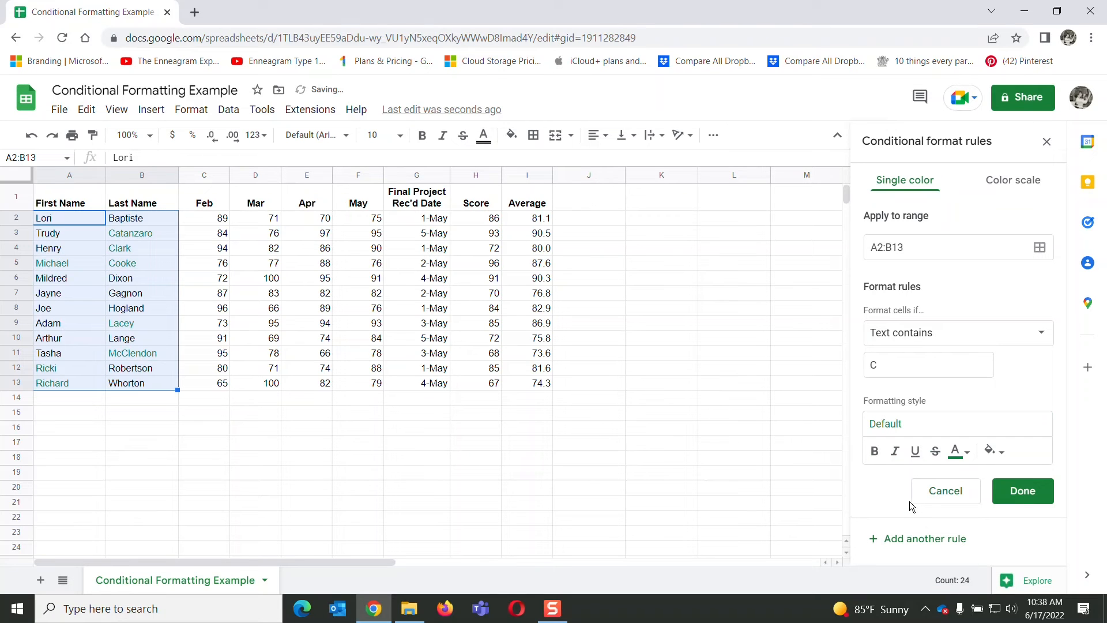
click(1023, 492)
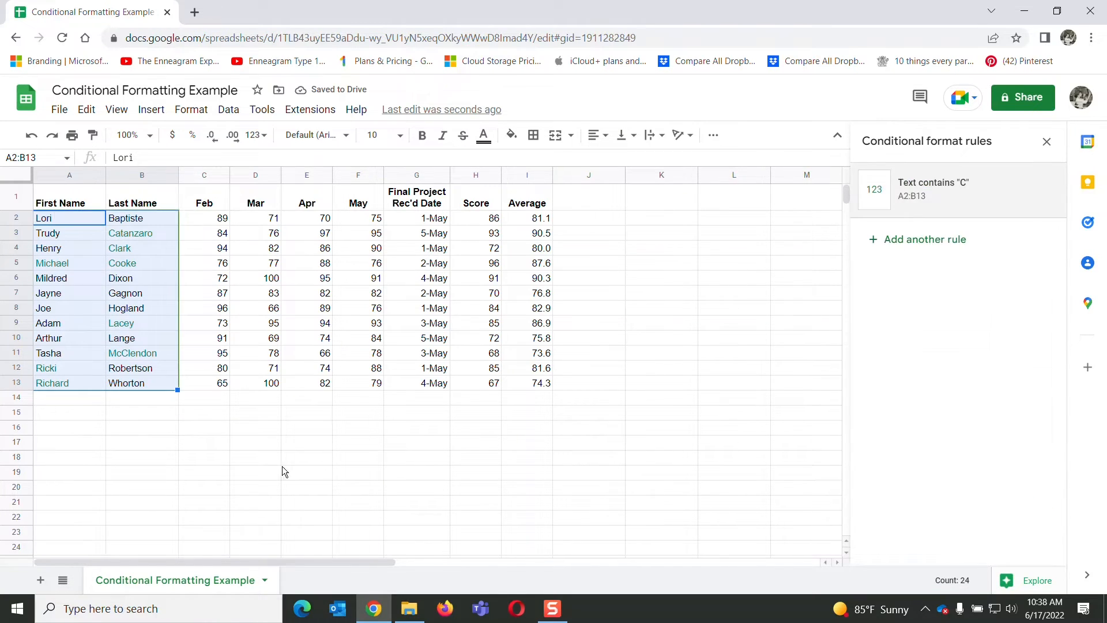
click(74, 411)
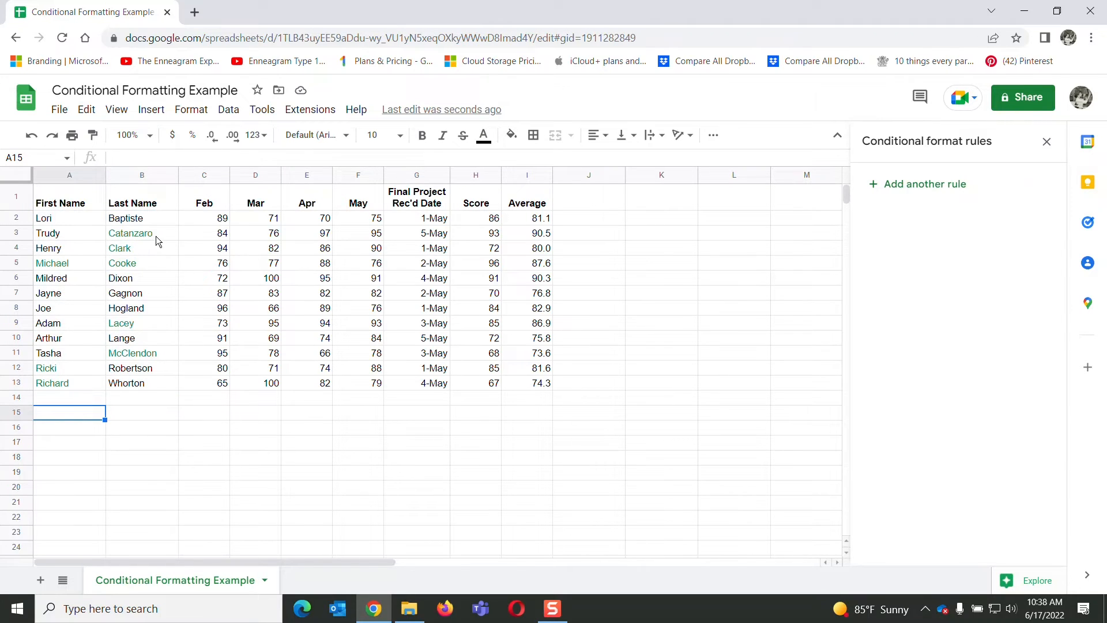
Reopen the "Text contains C" rule on A2:B13, add bold and a light green fill to its style, and save it
drag(88, 217, 151, 383)
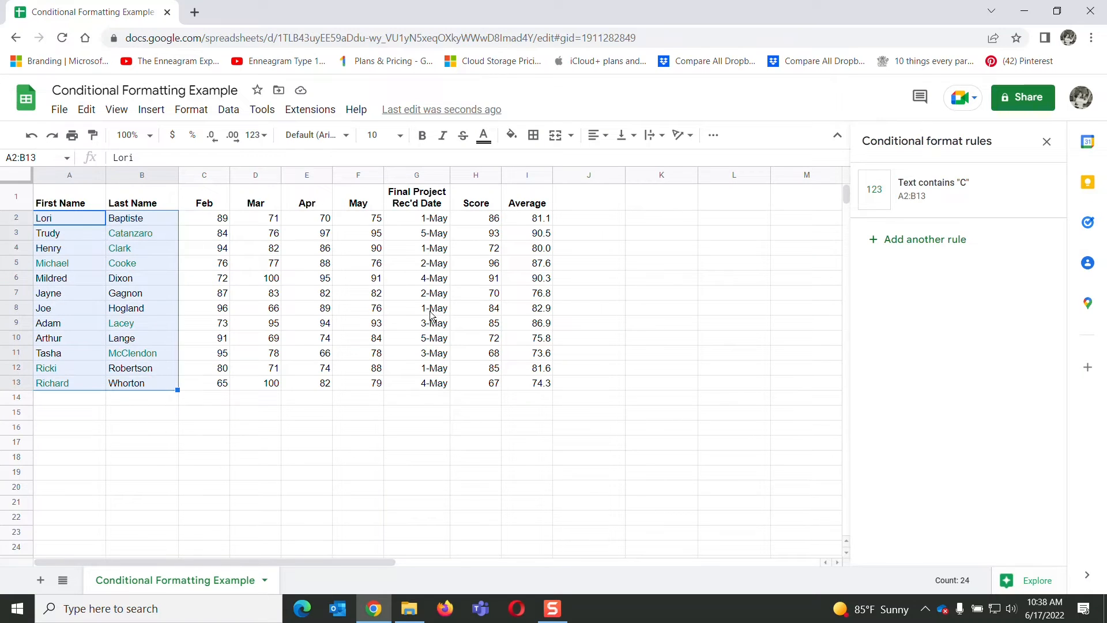
click(927, 192)
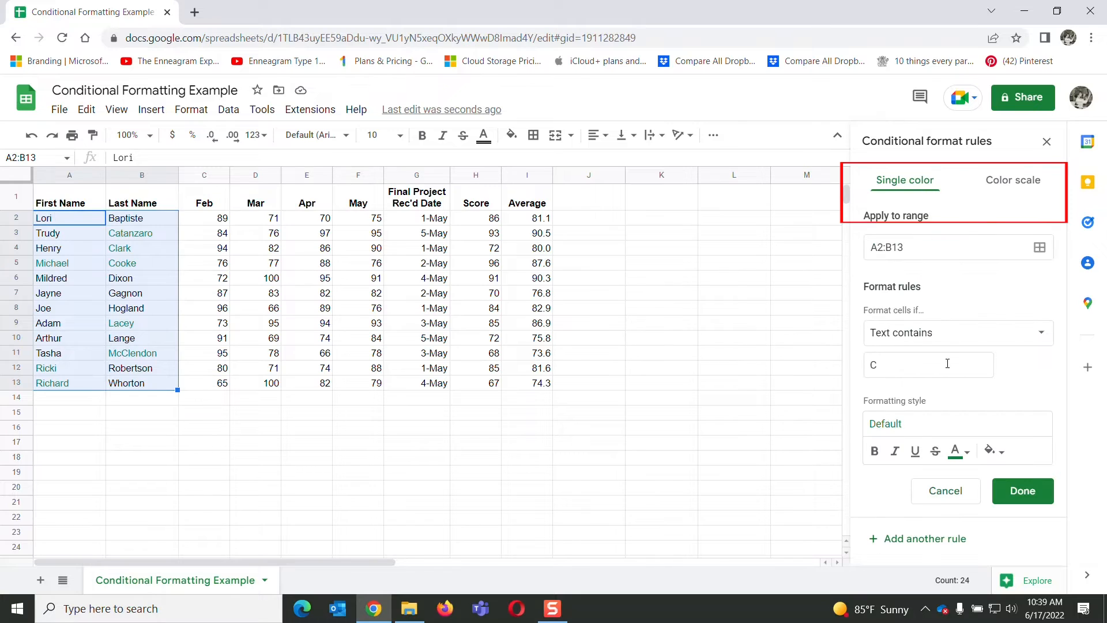
click(876, 452)
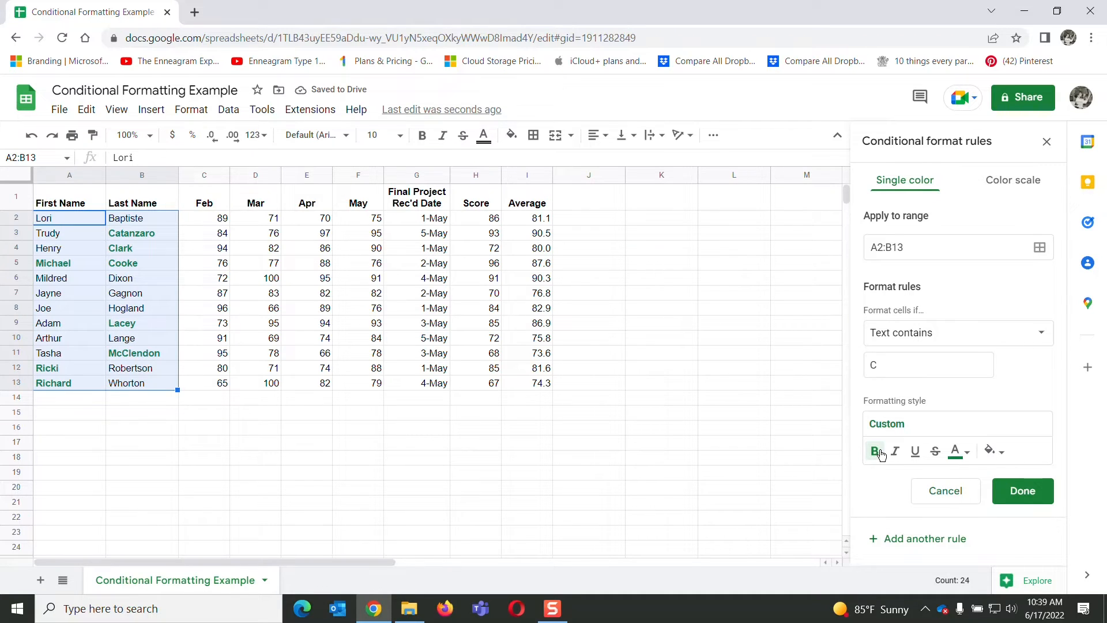
click(1004, 459)
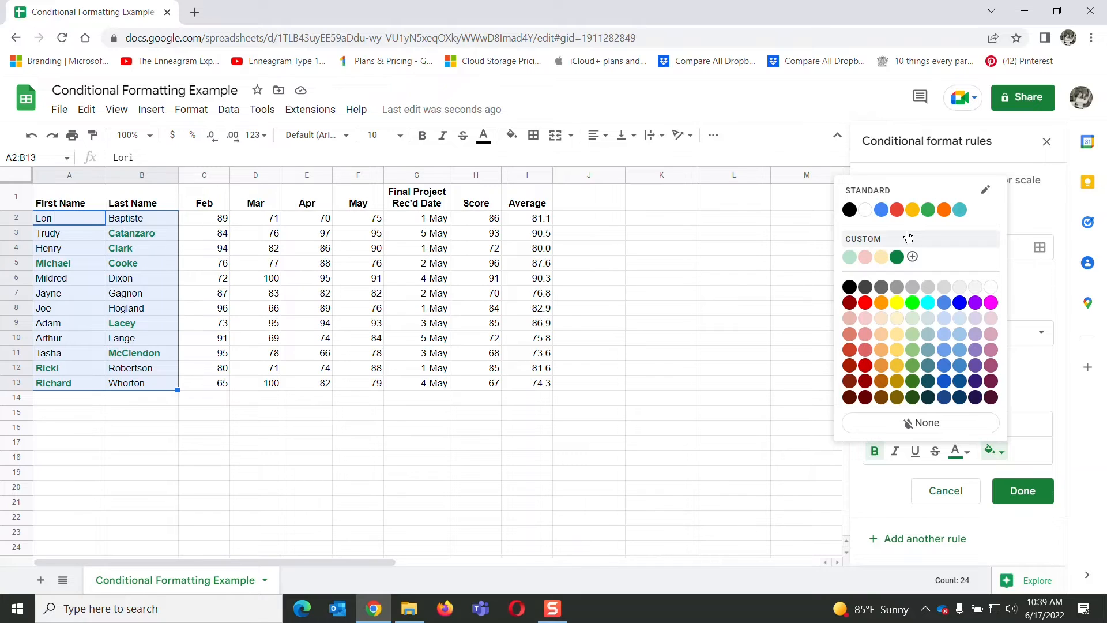
click(913, 321)
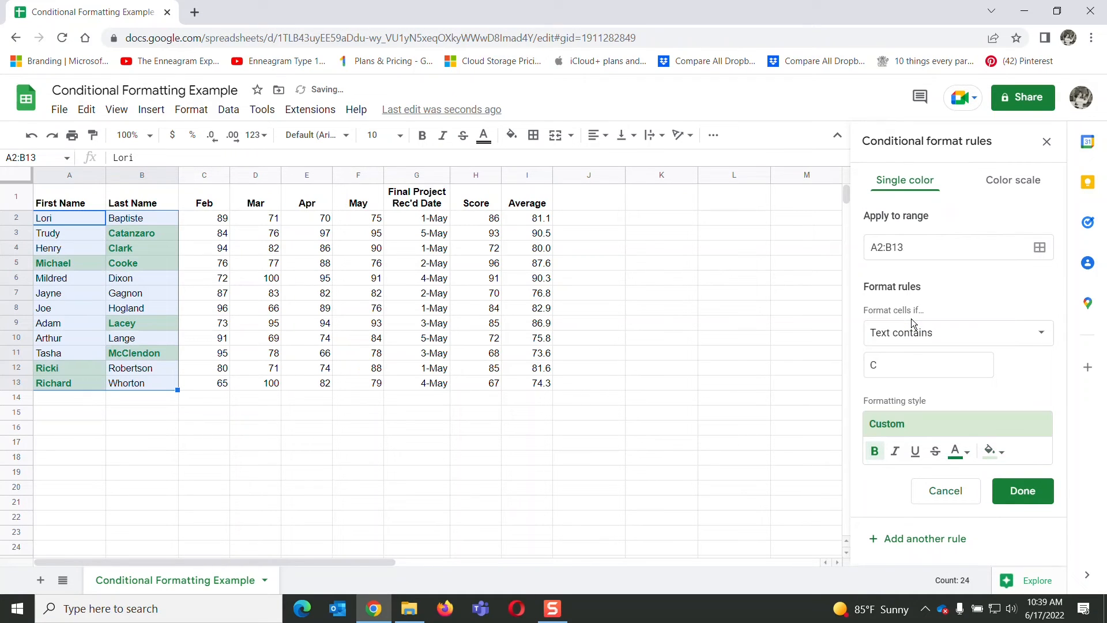
click(1024, 496)
click(86, 398)
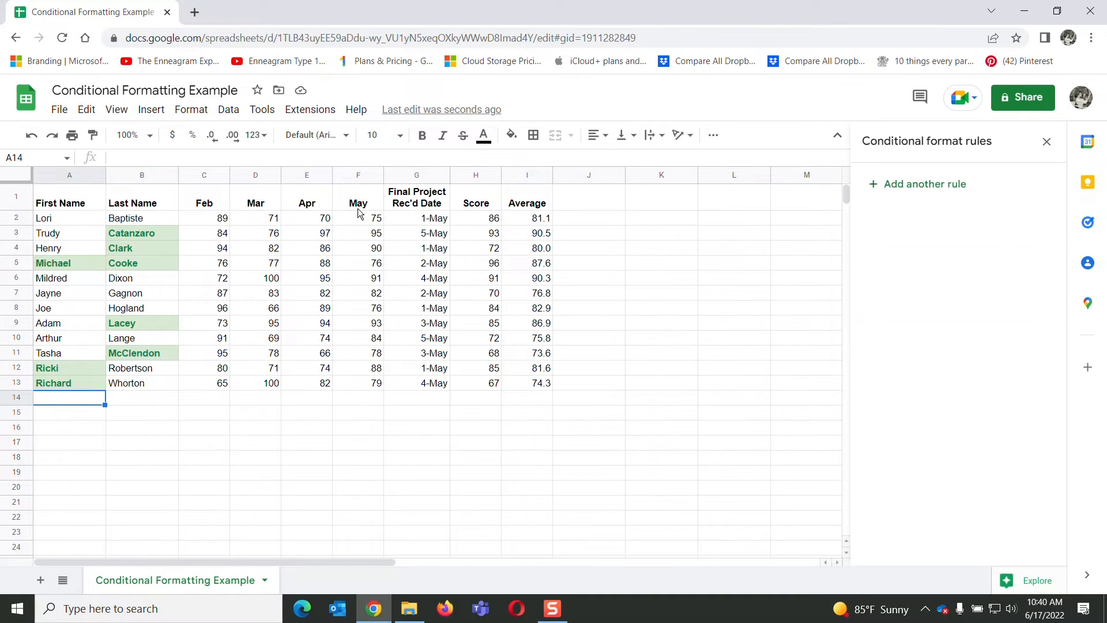
Remove the "Text contains C" rule from A2:B13 and start a new conditional formatting rule for the same names
drag(67, 217, 153, 382)
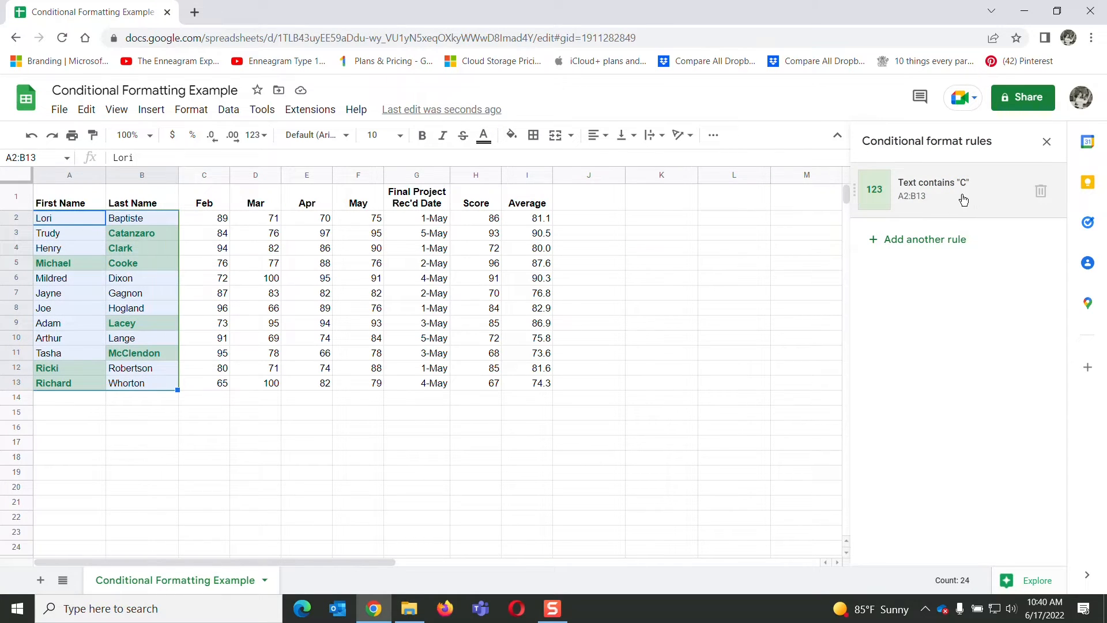
click(1041, 192)
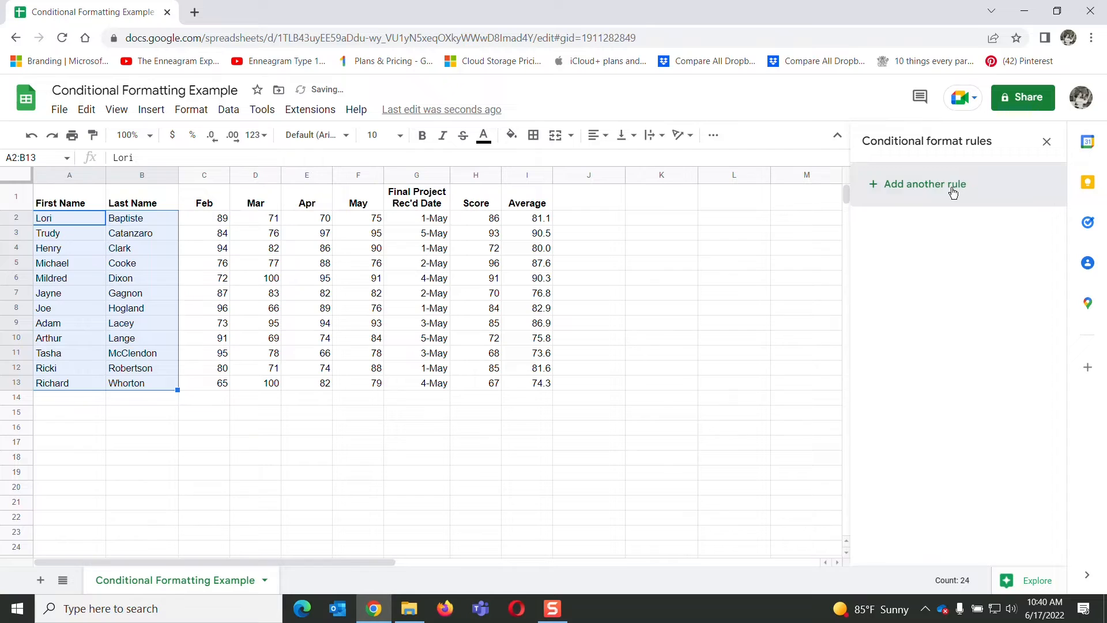
click(953, 193)
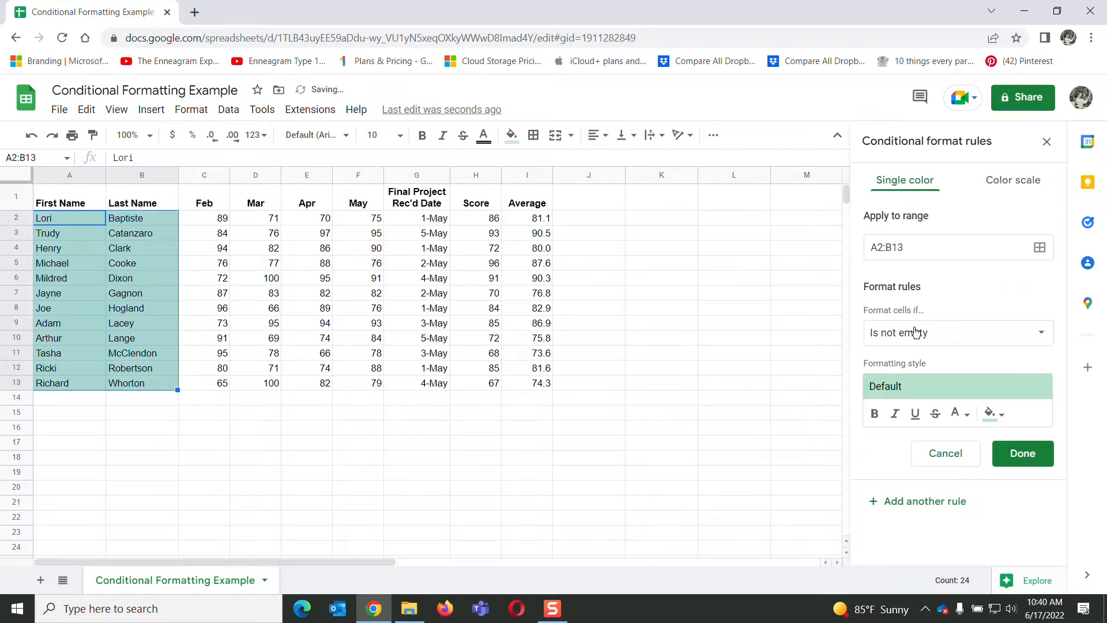
Set the new rule's condition to format cells whose text starts with "L"
click(1041, 337)
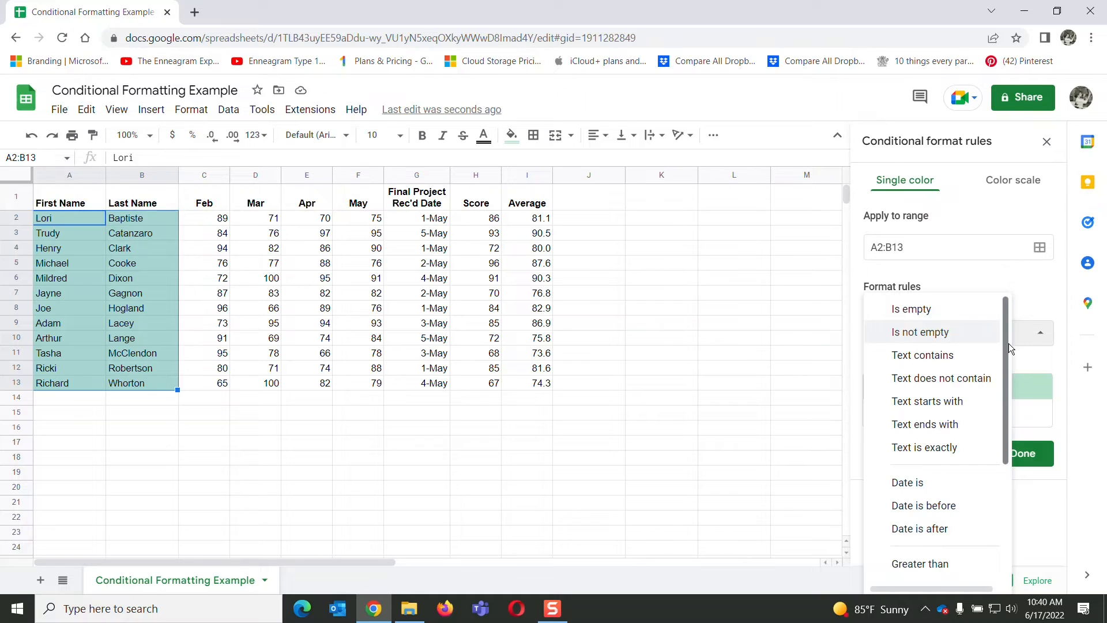
drag(1006, 346, 1006, 365)
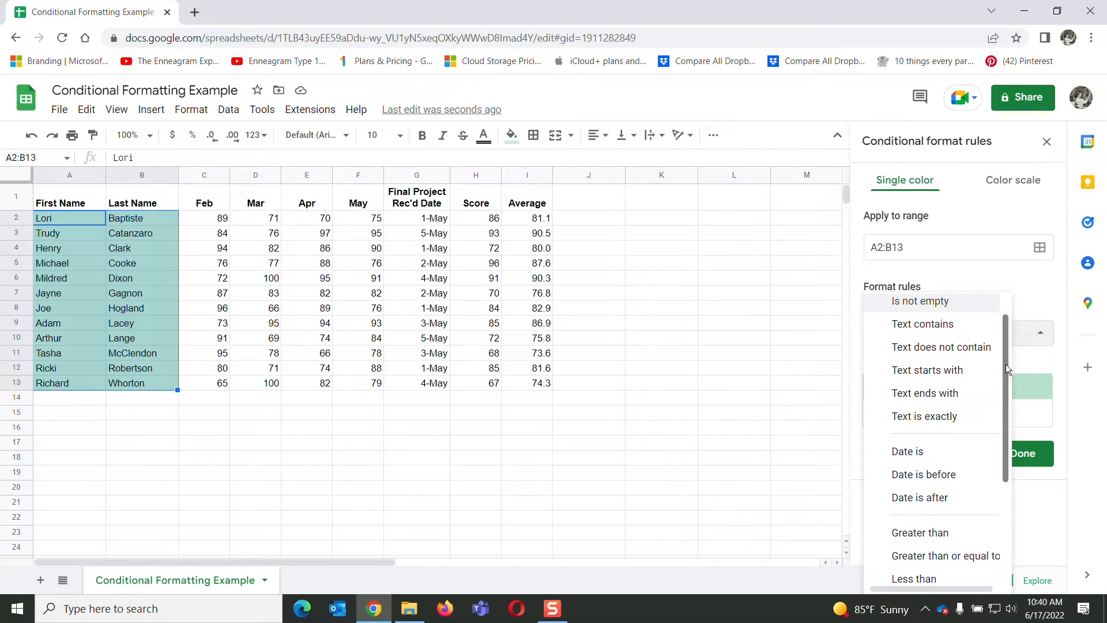
click(954, 372)
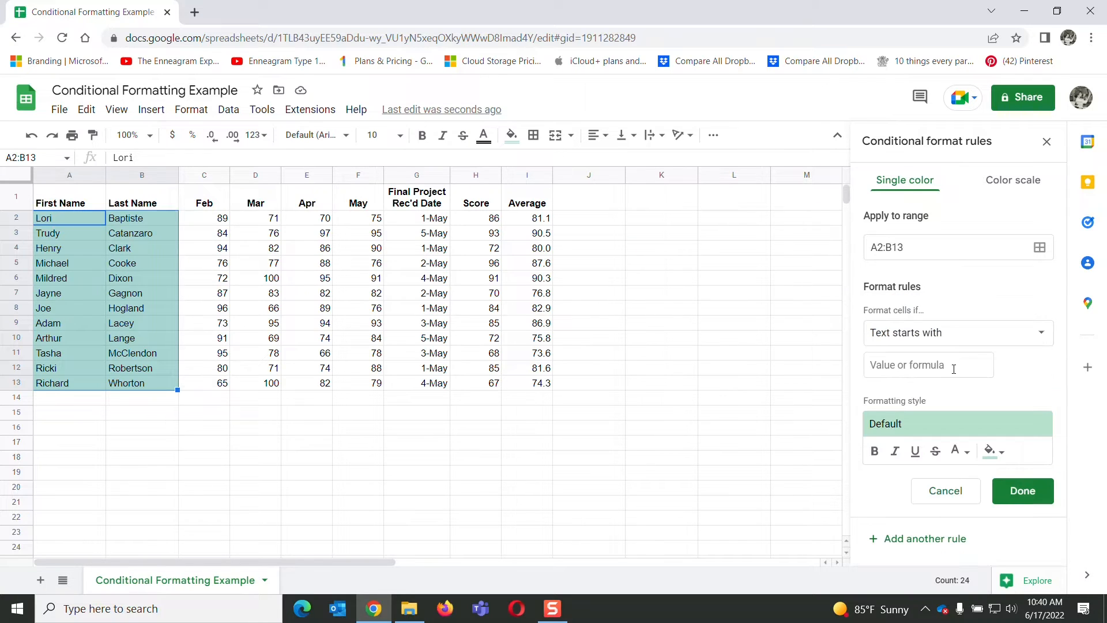
click(887, 367)
text(L)
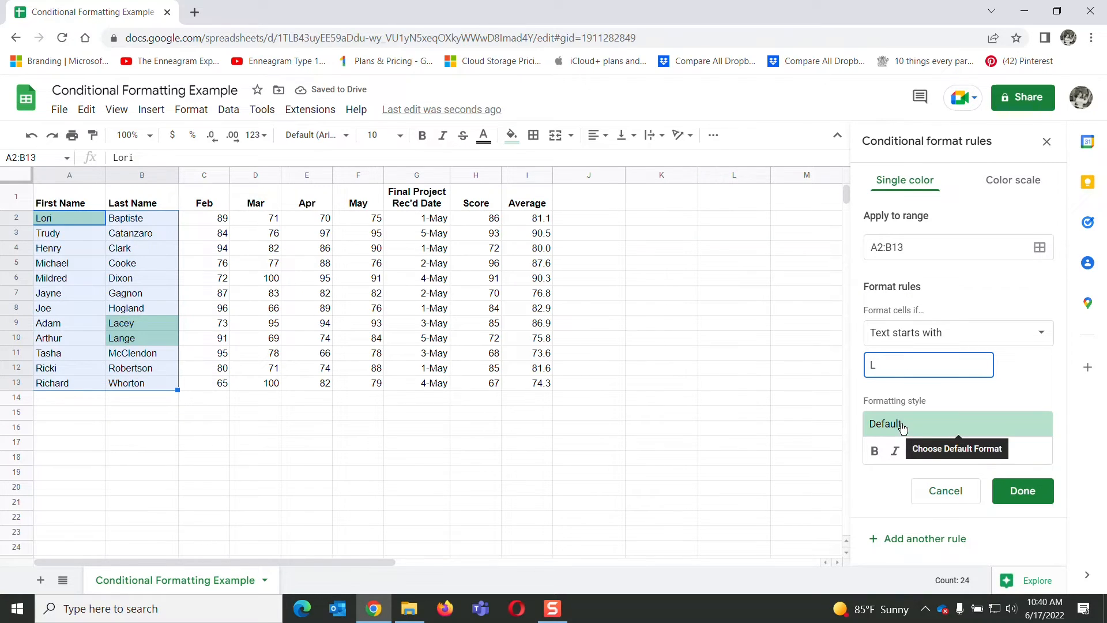
Style the "Text starts with L" rule with the red text preset and a light red fill, and save it
click(904, 430)
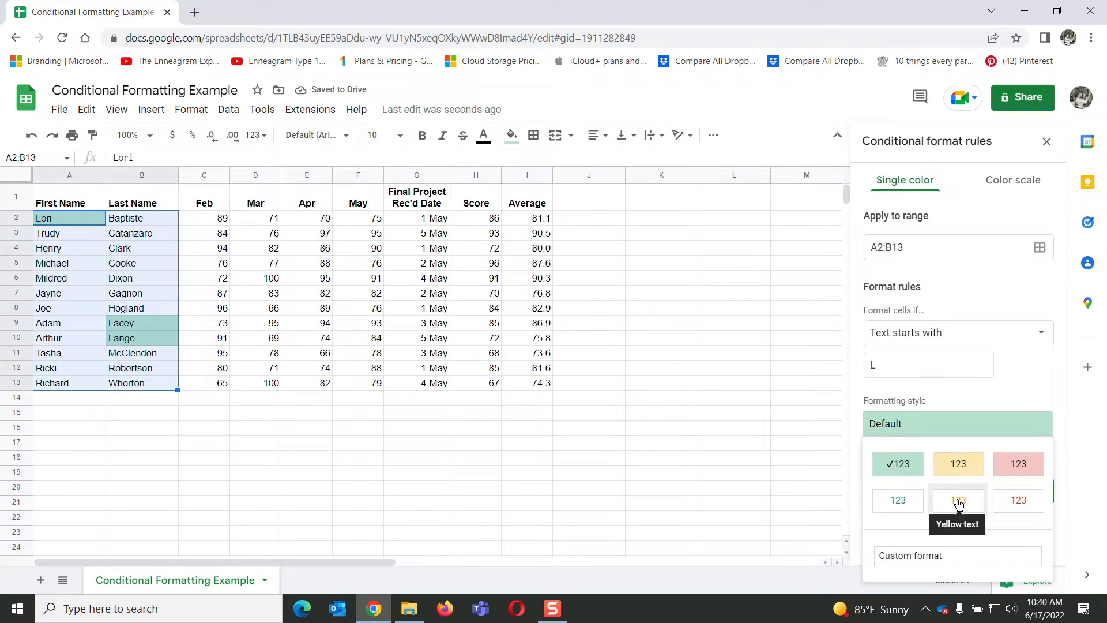
click(1022, 505)
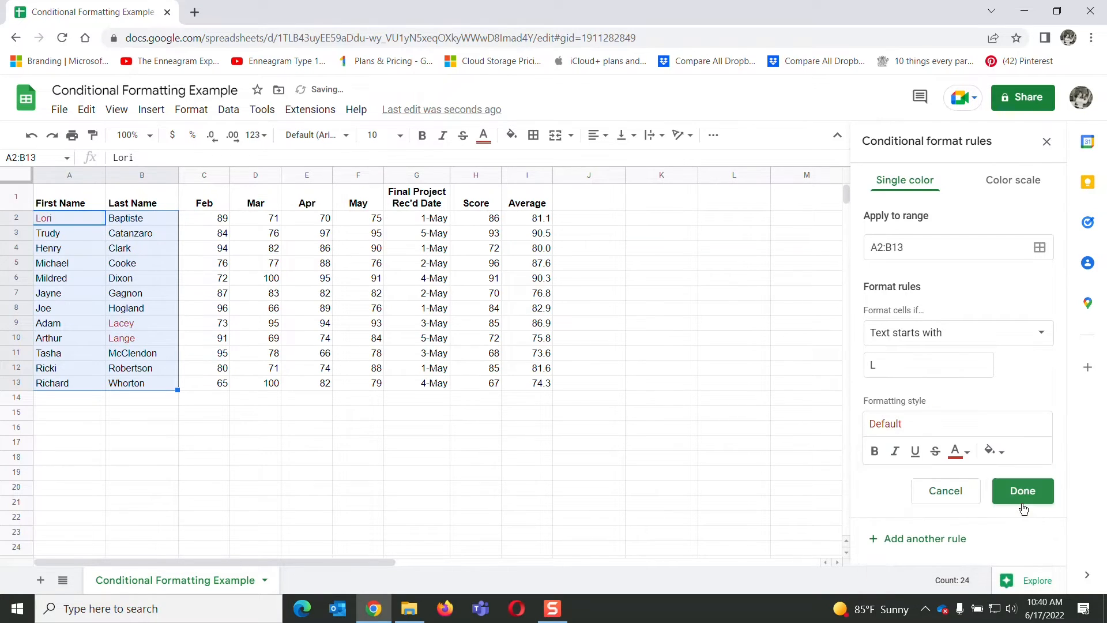
click(1002, 453)
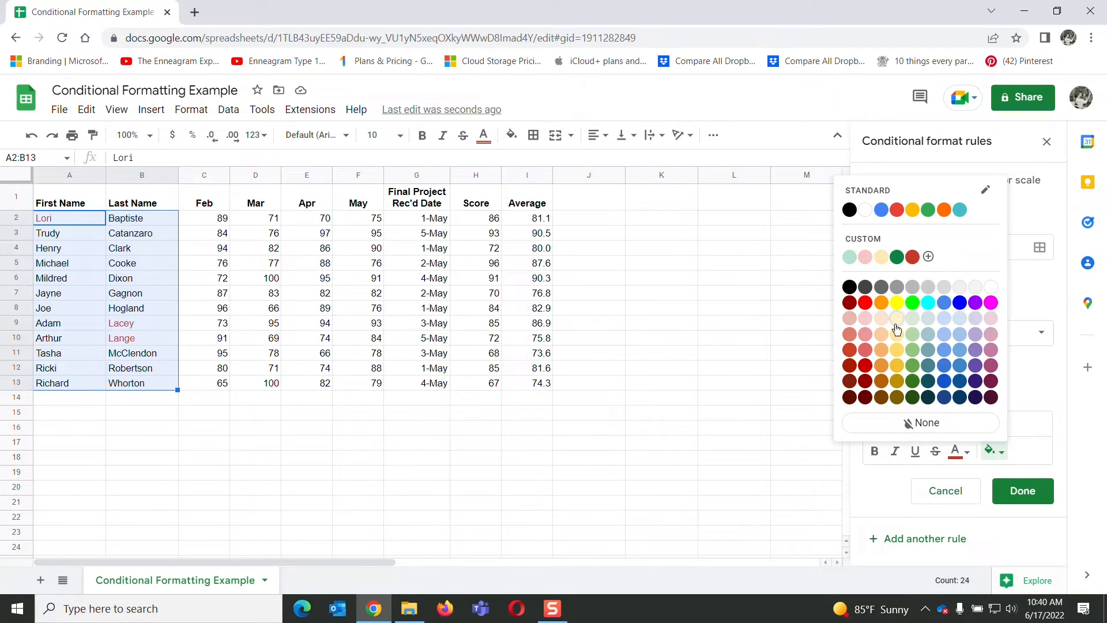
click(865, 318)
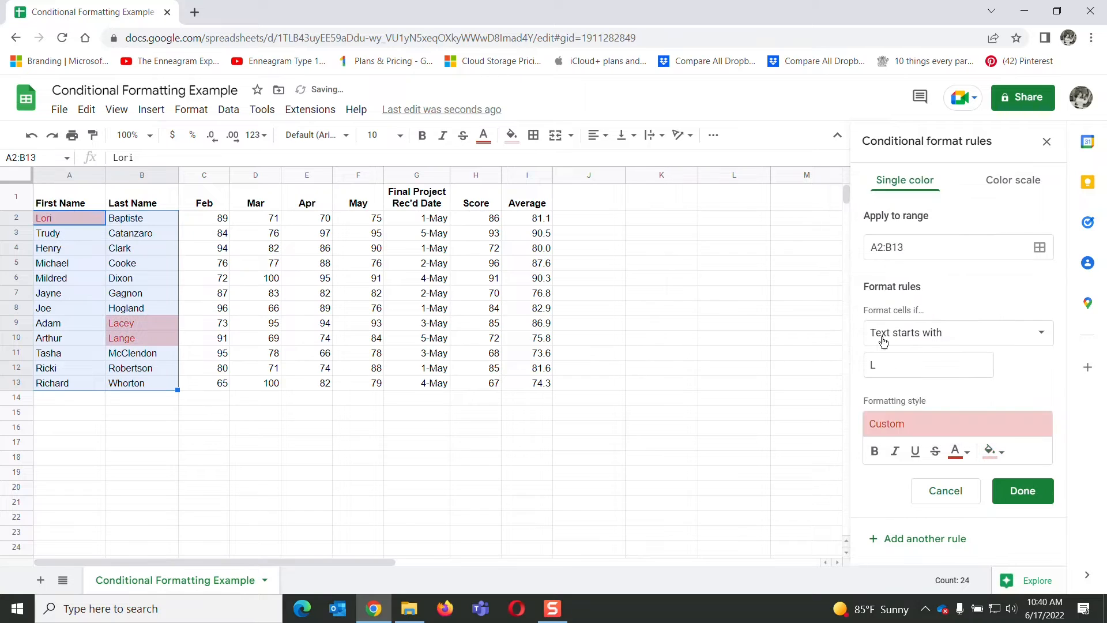
click(1018, 489)
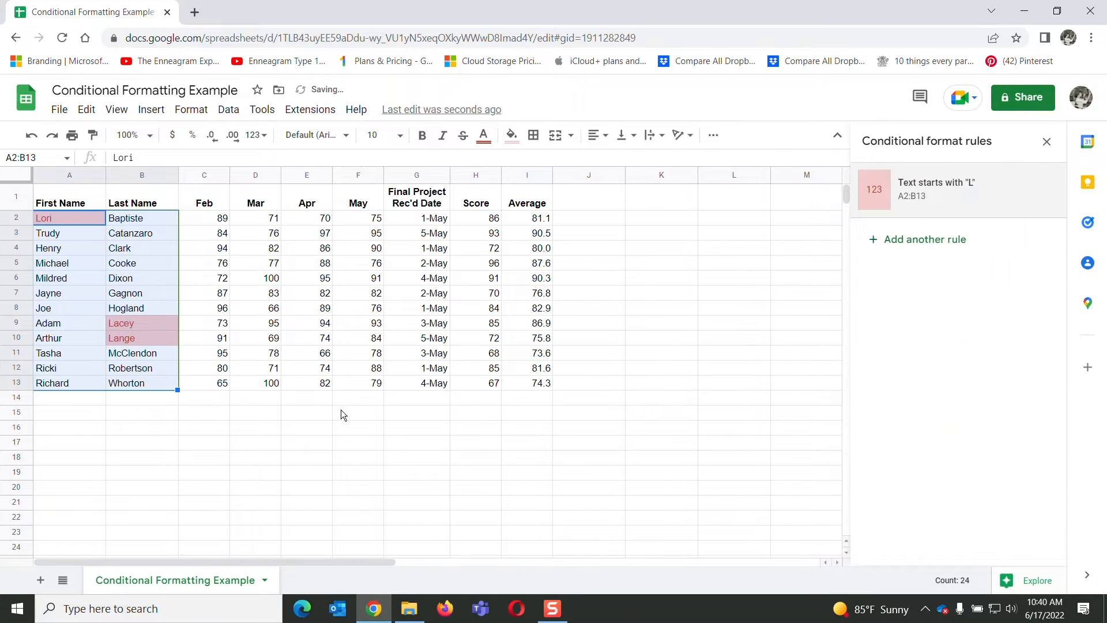
click(132, 418)
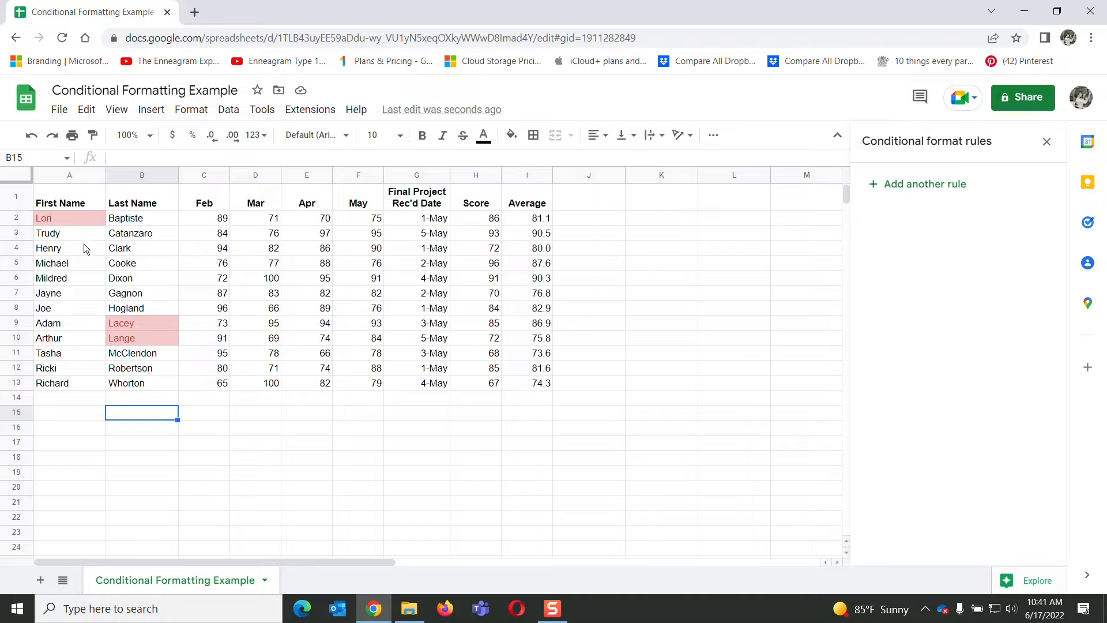
Remove the "Text starts with L" rule from A2:B13 and add another conditional formatting rule for that range
drag(71, 212, 147, 382)
mouse_move(953, 201)
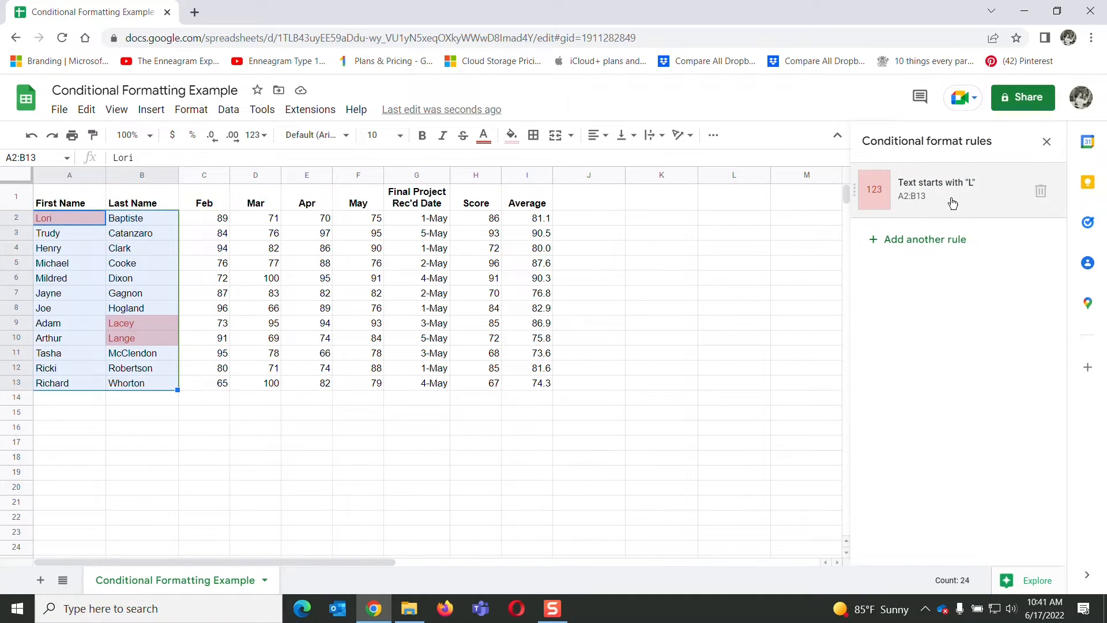
click(1040, 193)
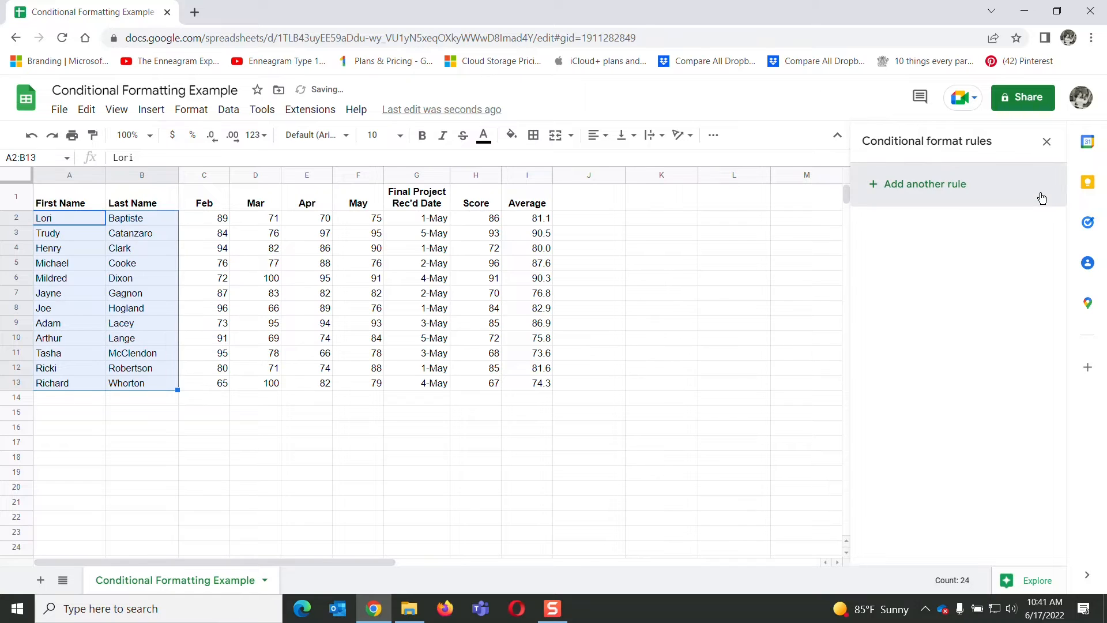
click(946, 184)
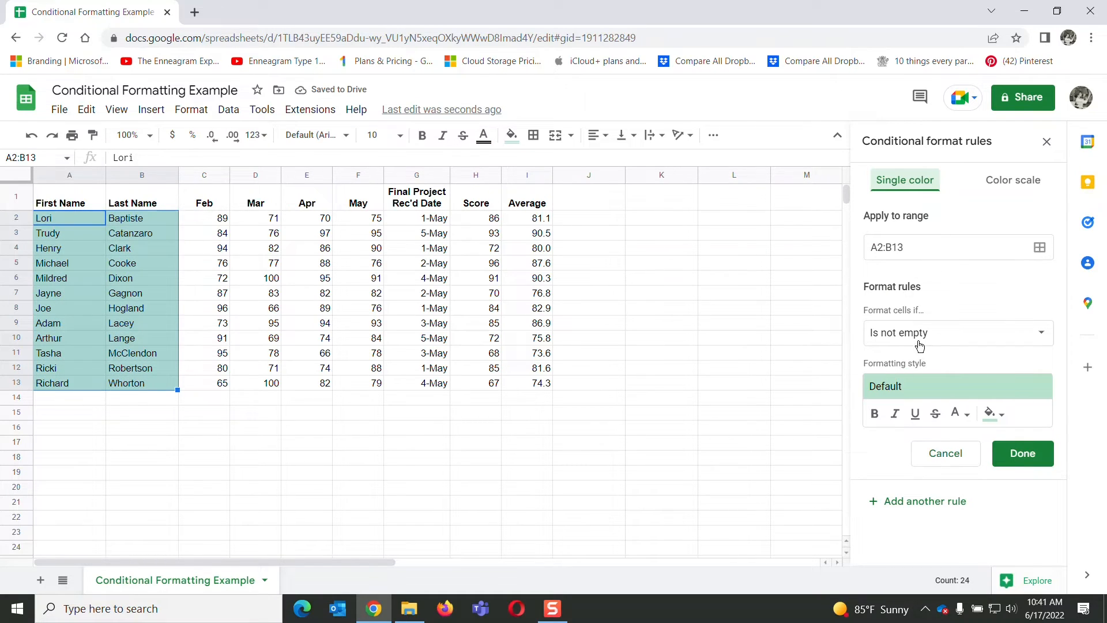
Set the rule's condition to "Text is exactly" with the first three letters of the last name in B9, and save it
click(1042, 336)
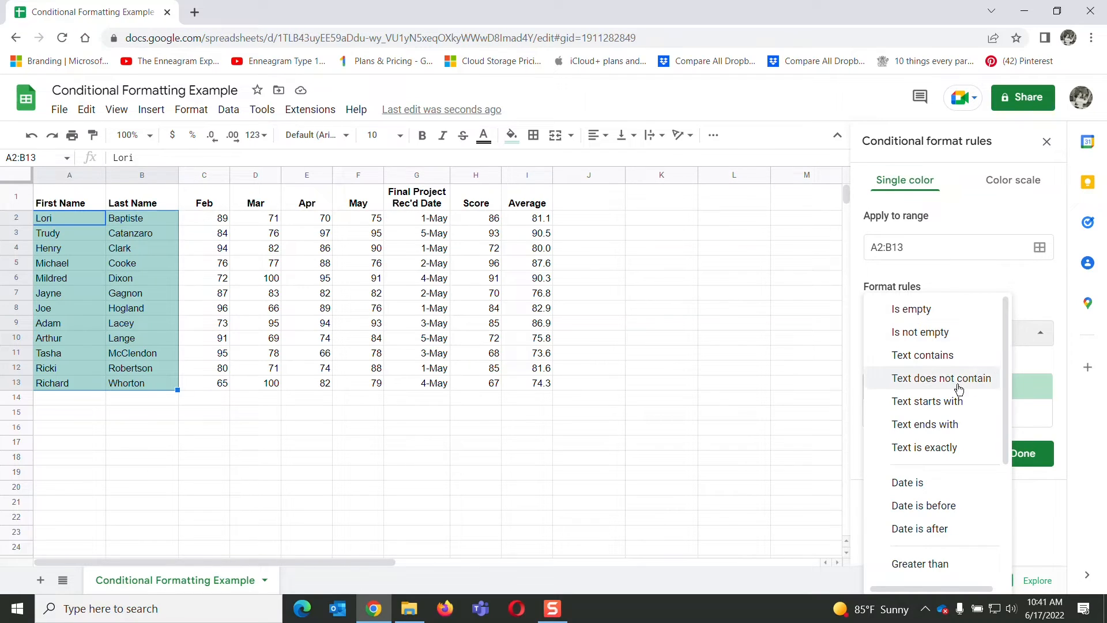
click(932, 448)
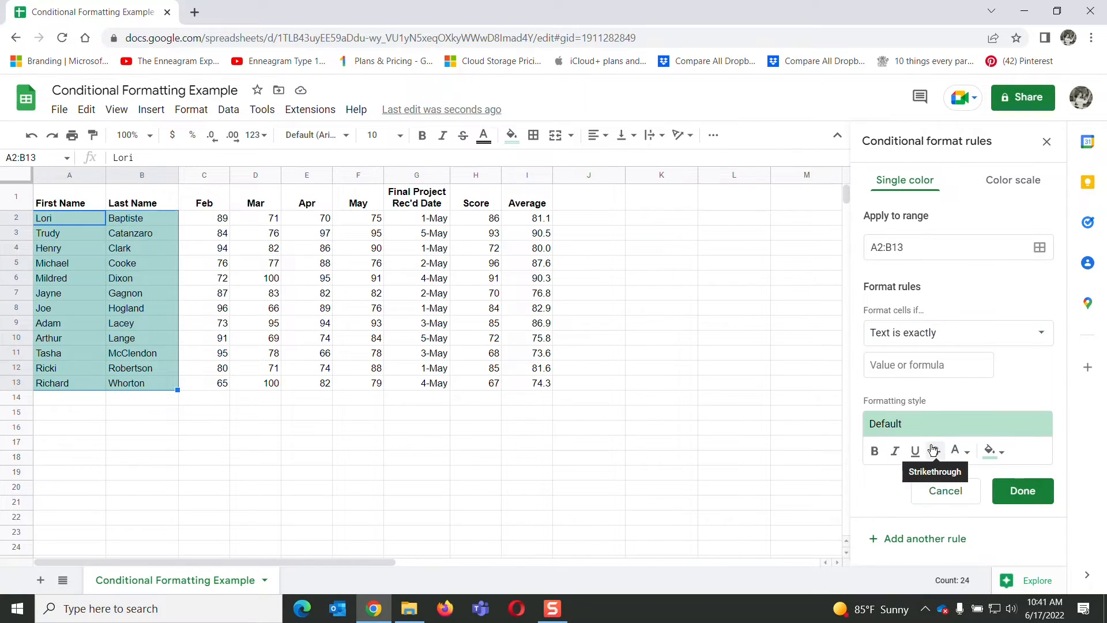
click(891, 361)
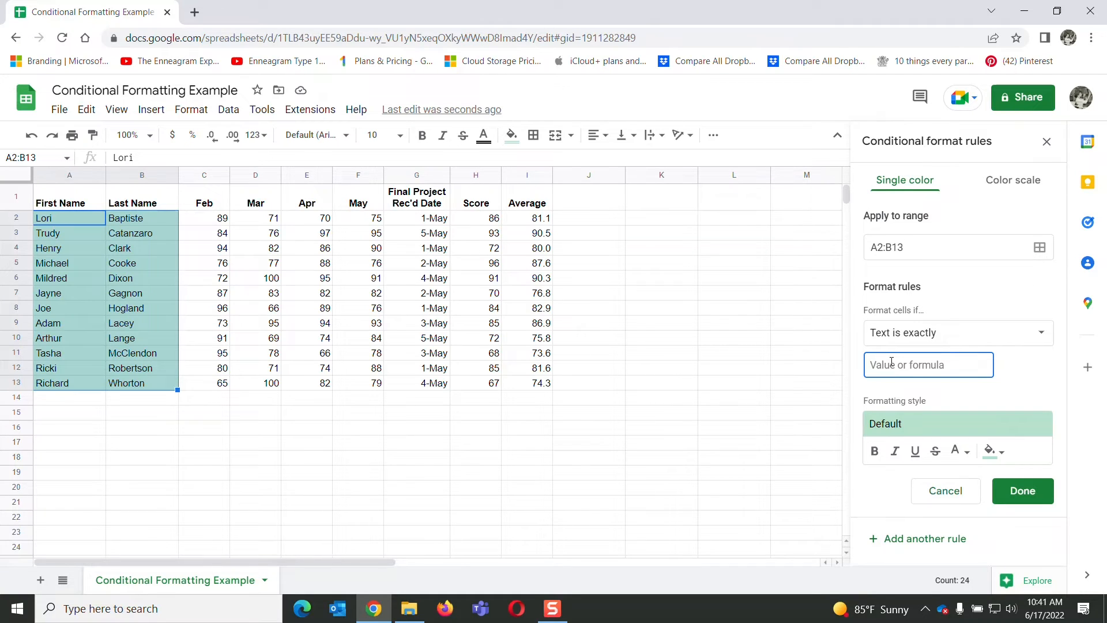
text(Lac)
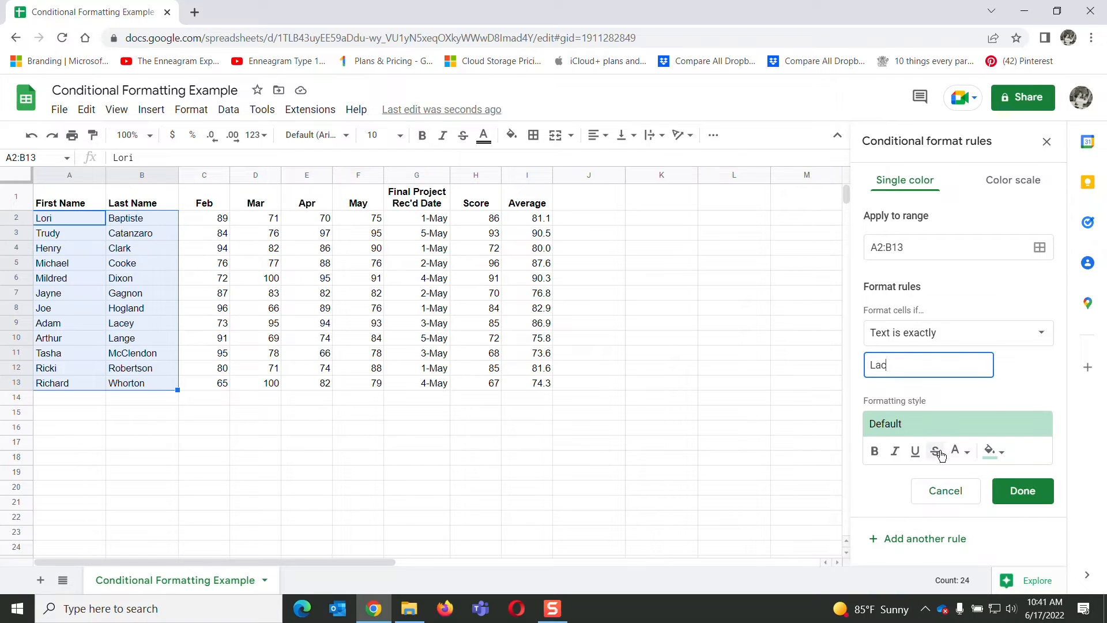
click(1023, 492)
click(82, 411)
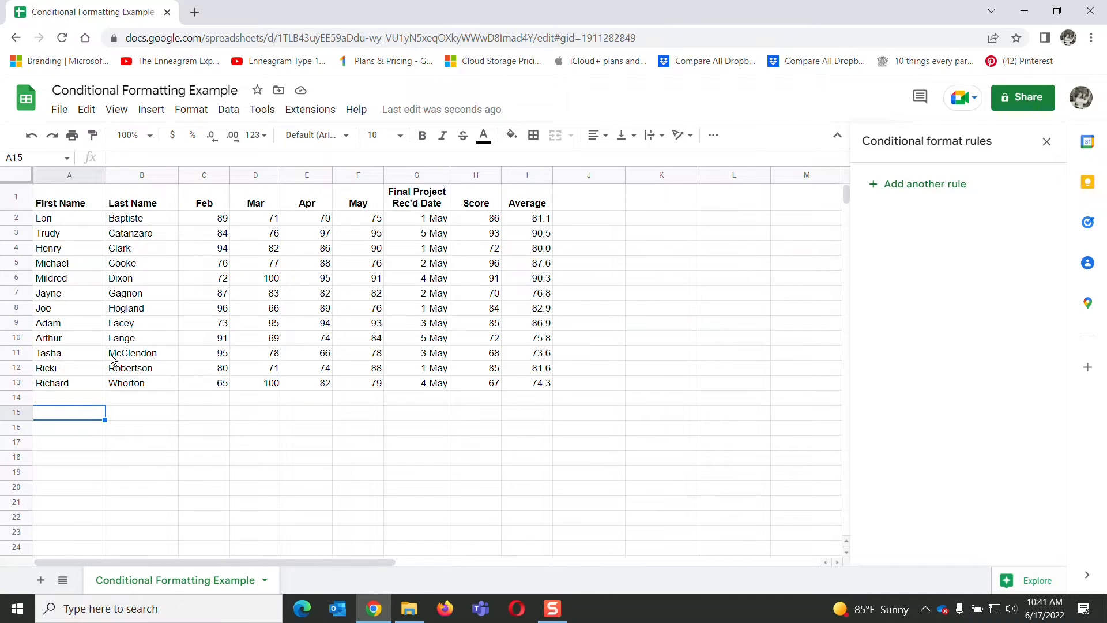
Edit the "Text is exactly" rule on A2:B13 so it matches the full last name in B9
drag(67, 218, 147, 382)
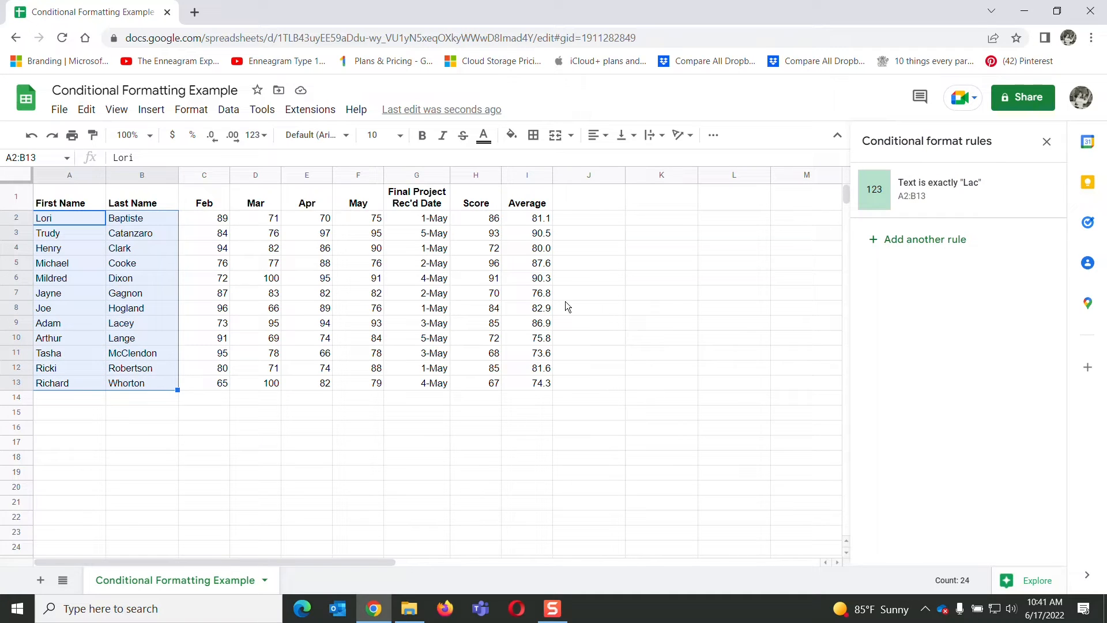
click(950, 185)
click(891, 367)
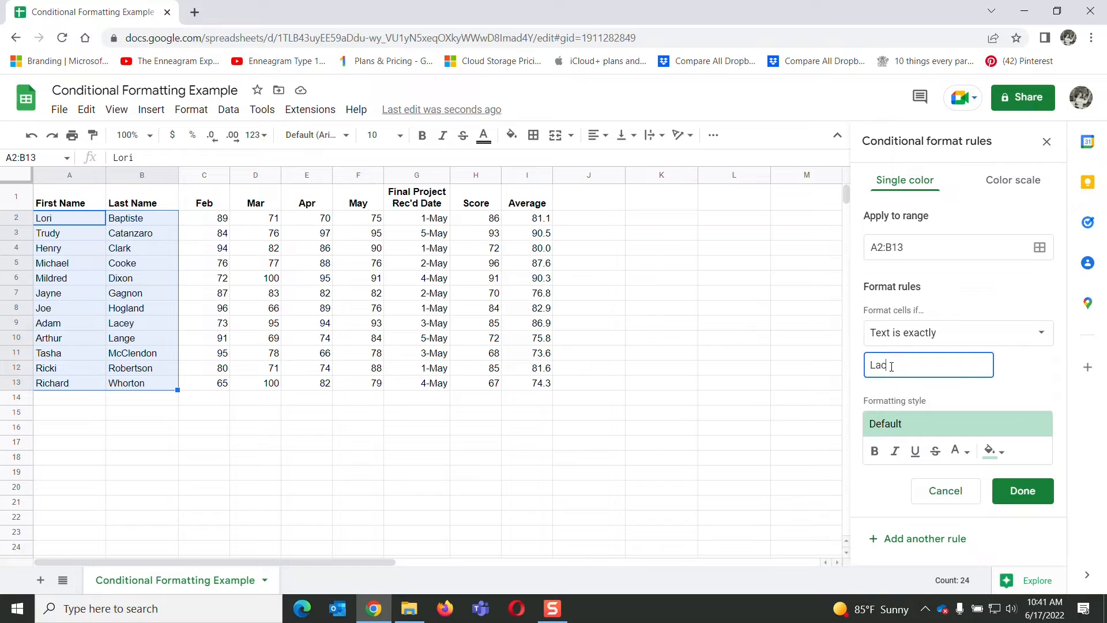
text(ey)
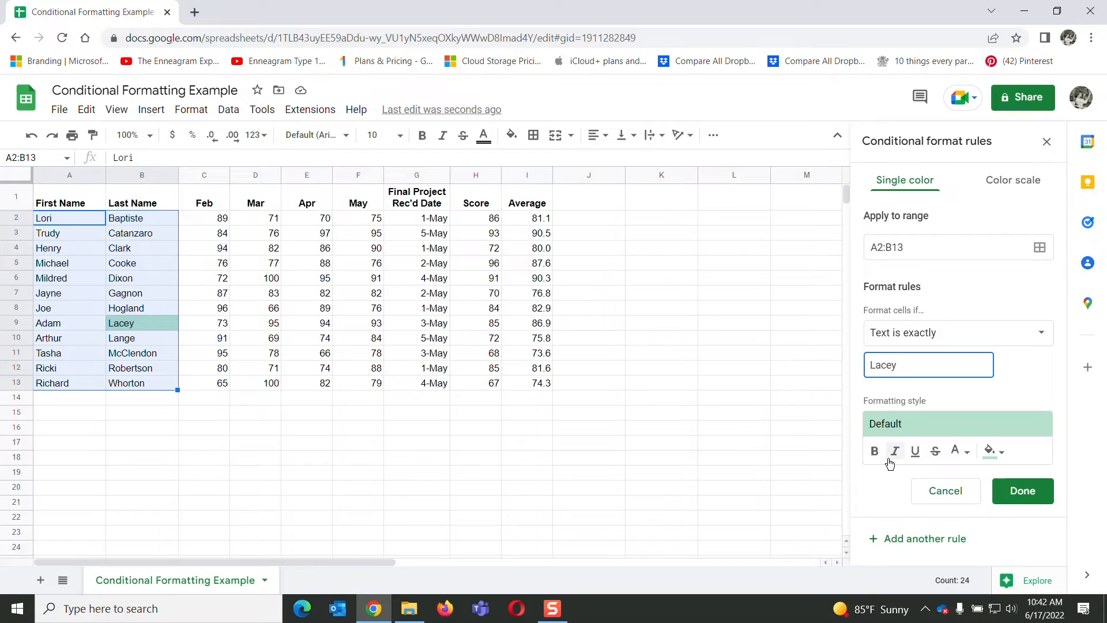
Style the "Text is exactly" rule with strikethrough and blue text, and save it
click(936, 452)
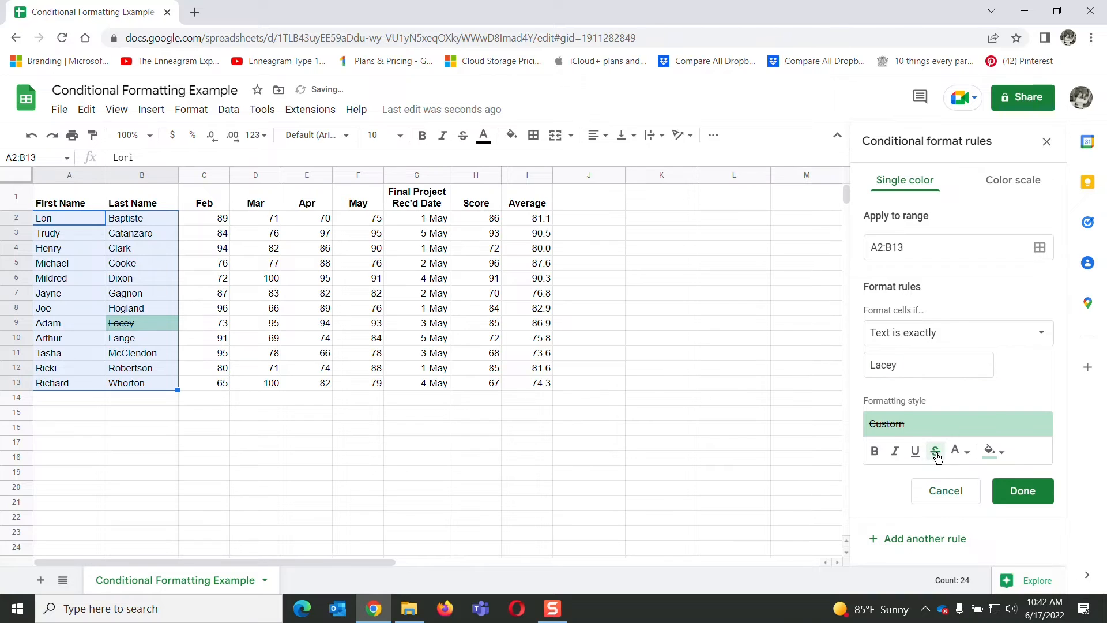
click(969, 454)
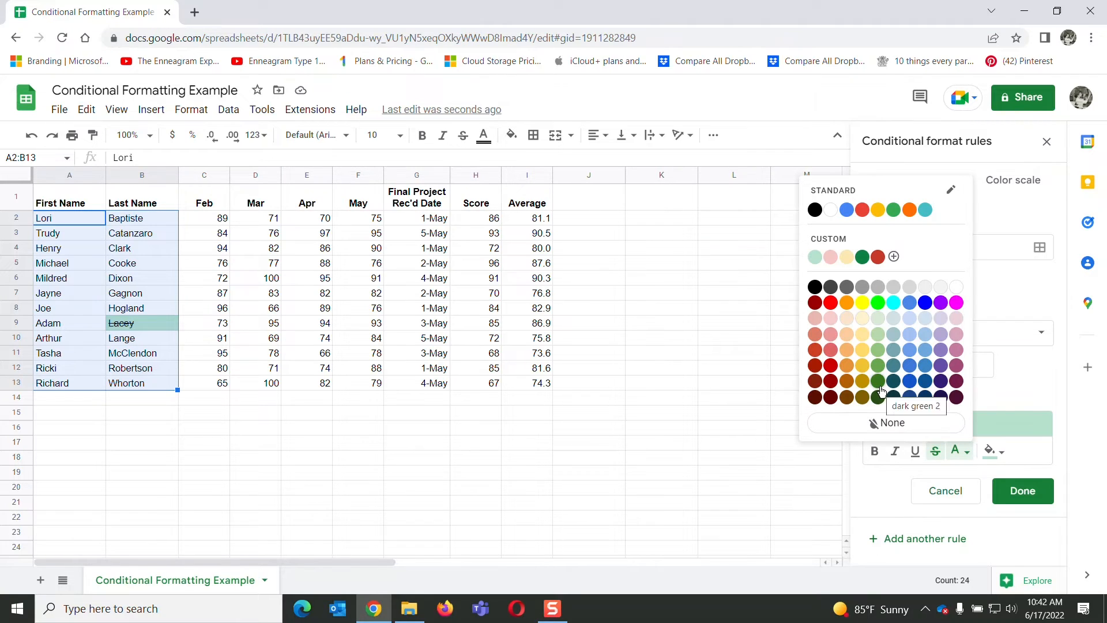
click(910, 382)
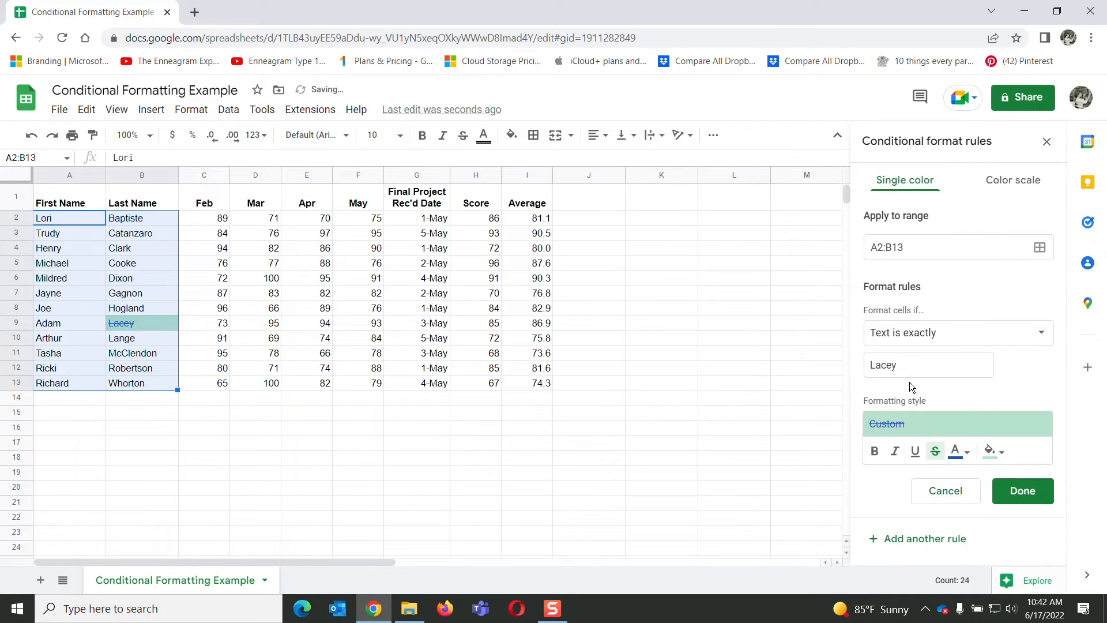
click(1024, 495)
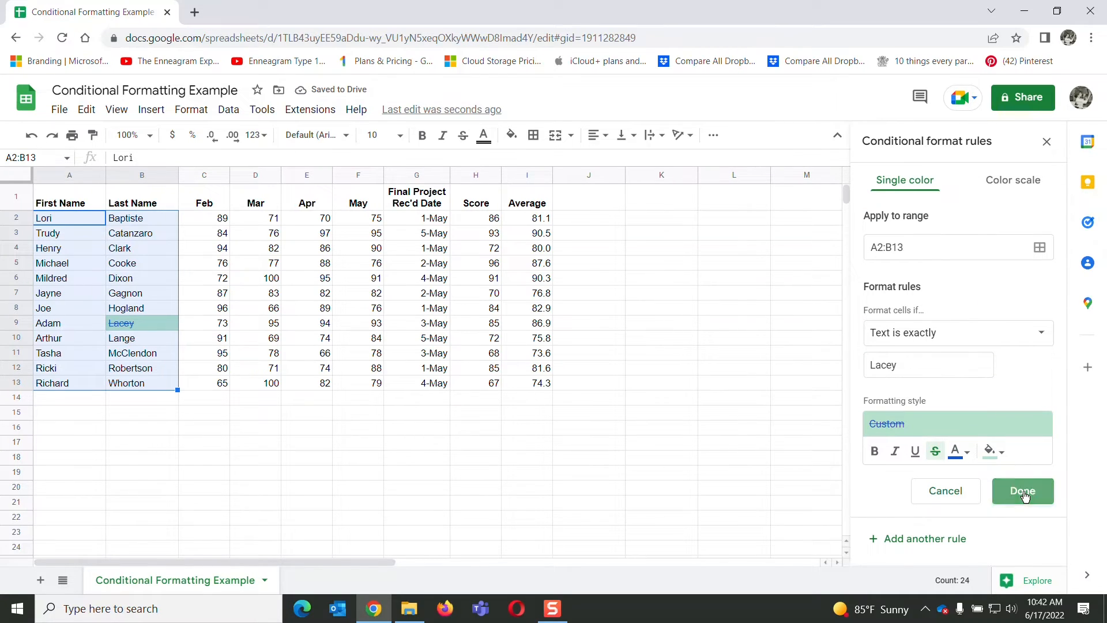
click(76, 413)
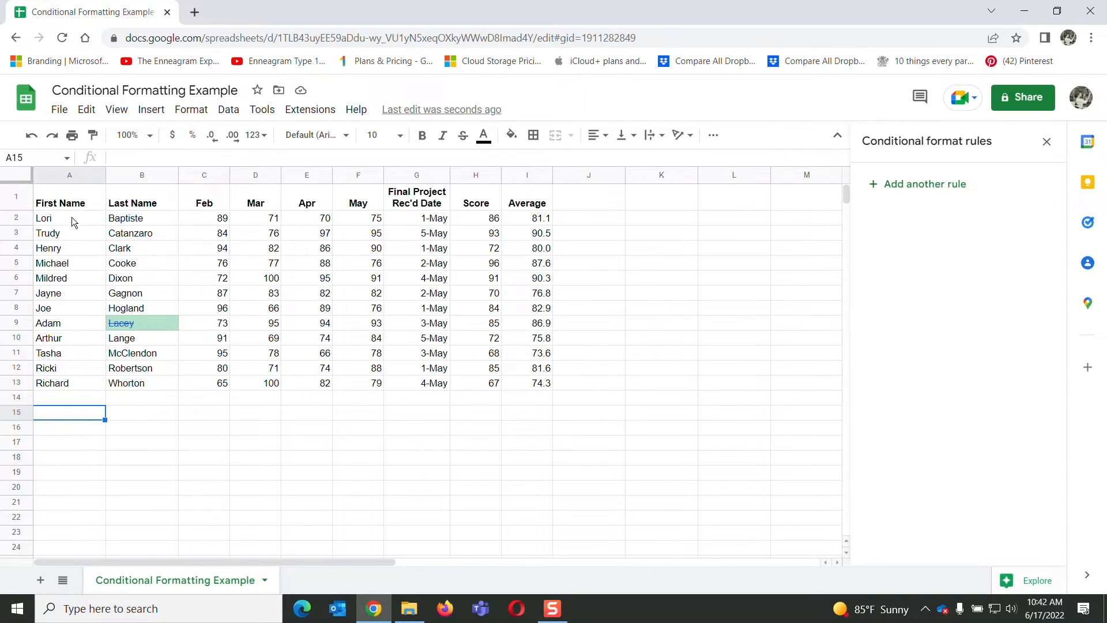
Remove the "Text is exactly" rule from A2:B13 and add a new conditional formatting rule for G2:G13
drag(72, 216, 173, 388)
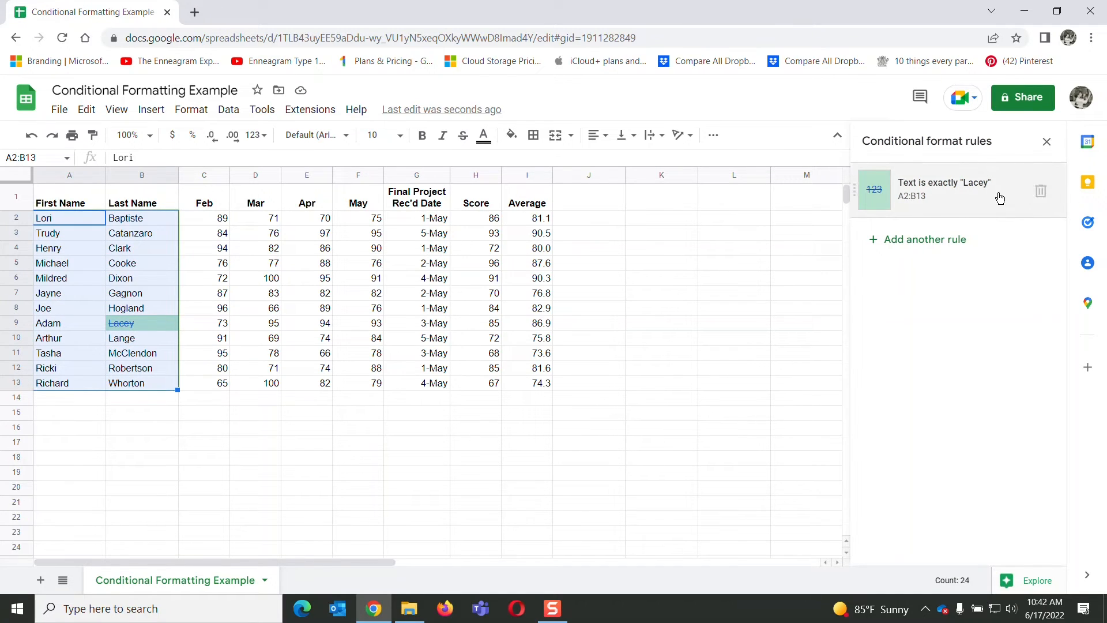
click(1041, 192)
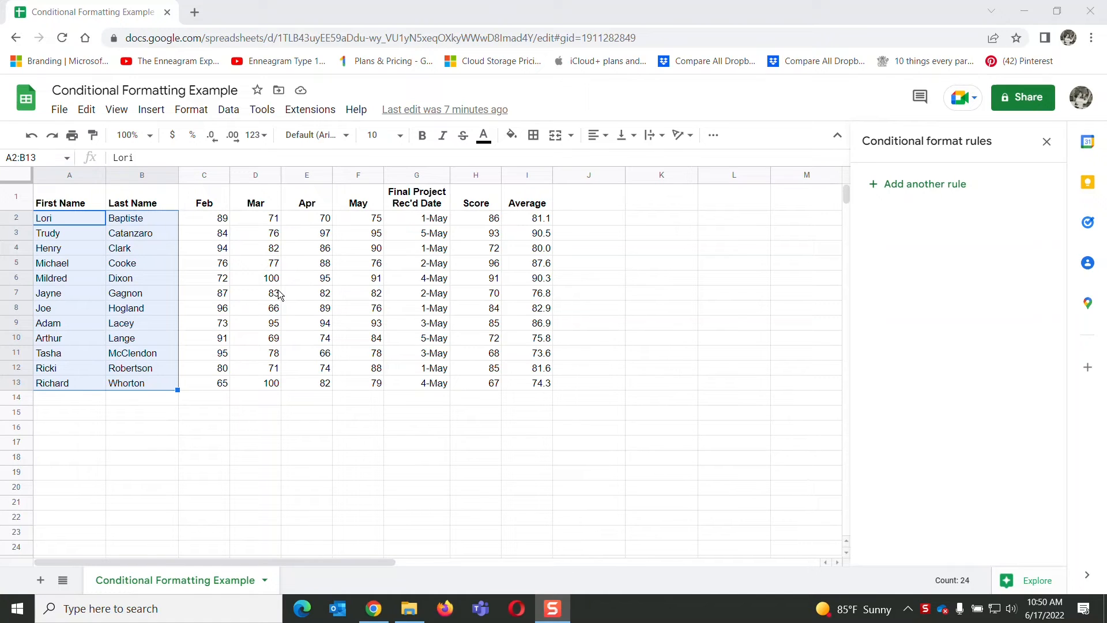
drag(407, 217, 413, 375)
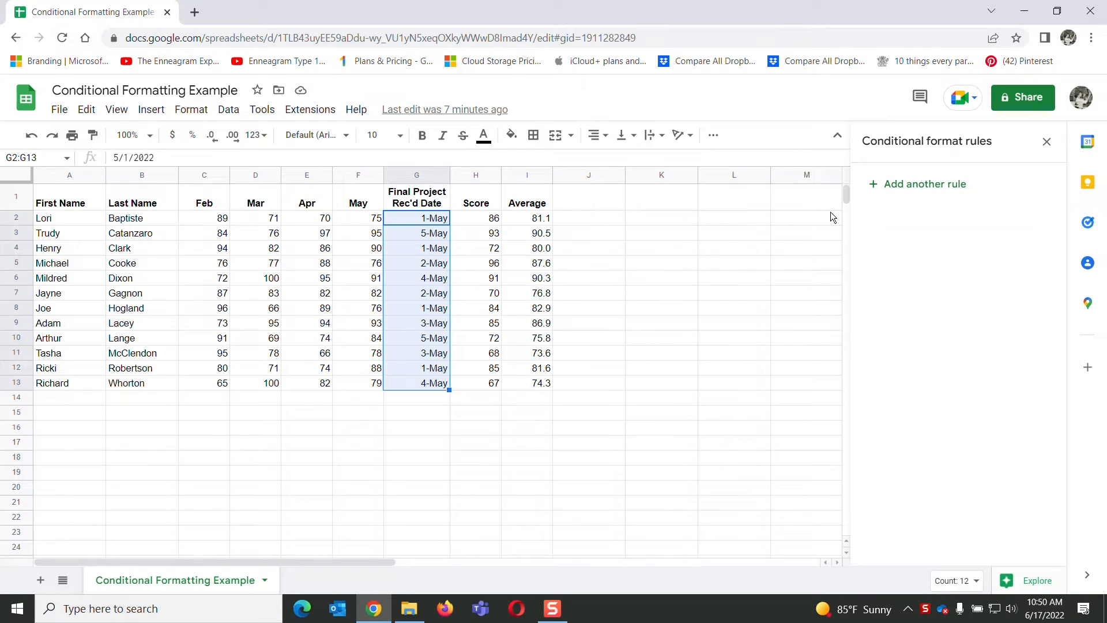
click(915, 186)
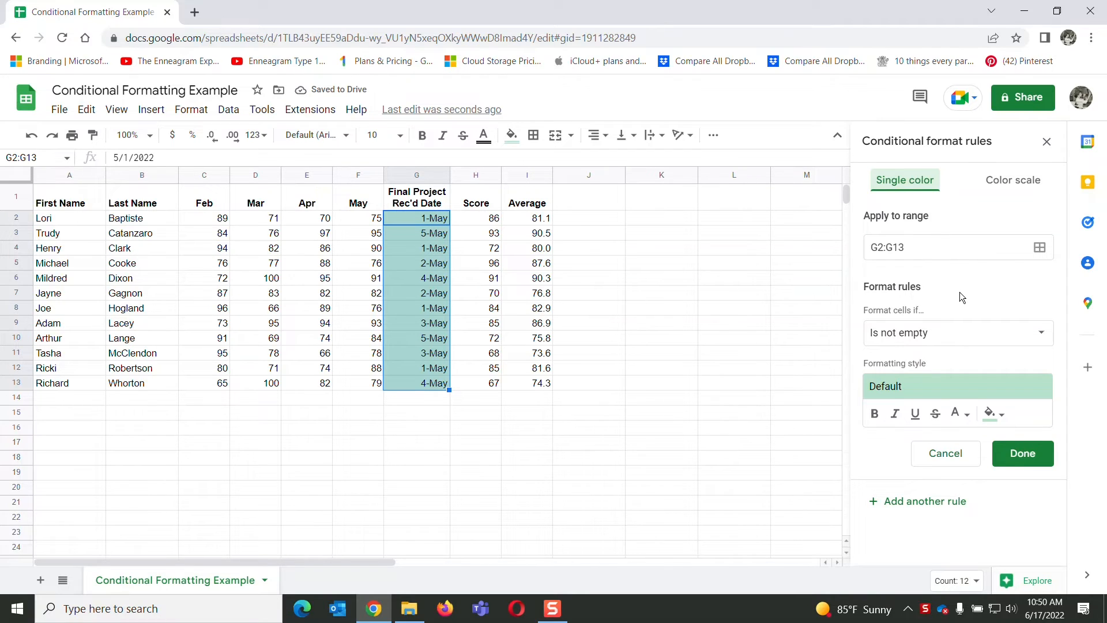
Set the rule's condition for G2:G13 to "Date is after" the exact date 5/3/2022
click(1041, 334)
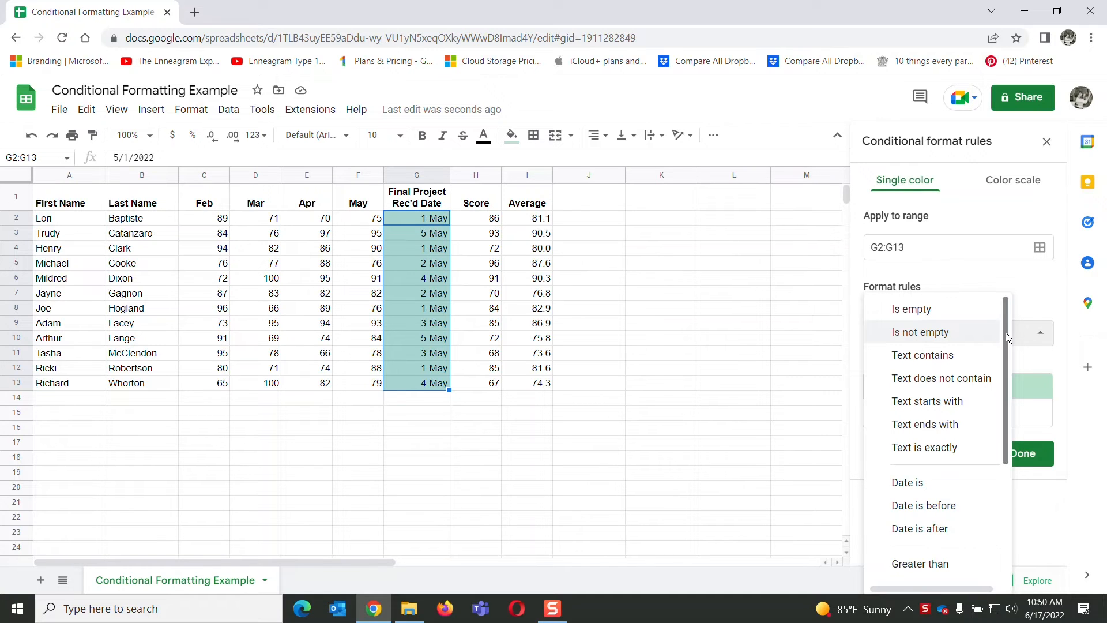
drag(1005, 333, 1009, 380)
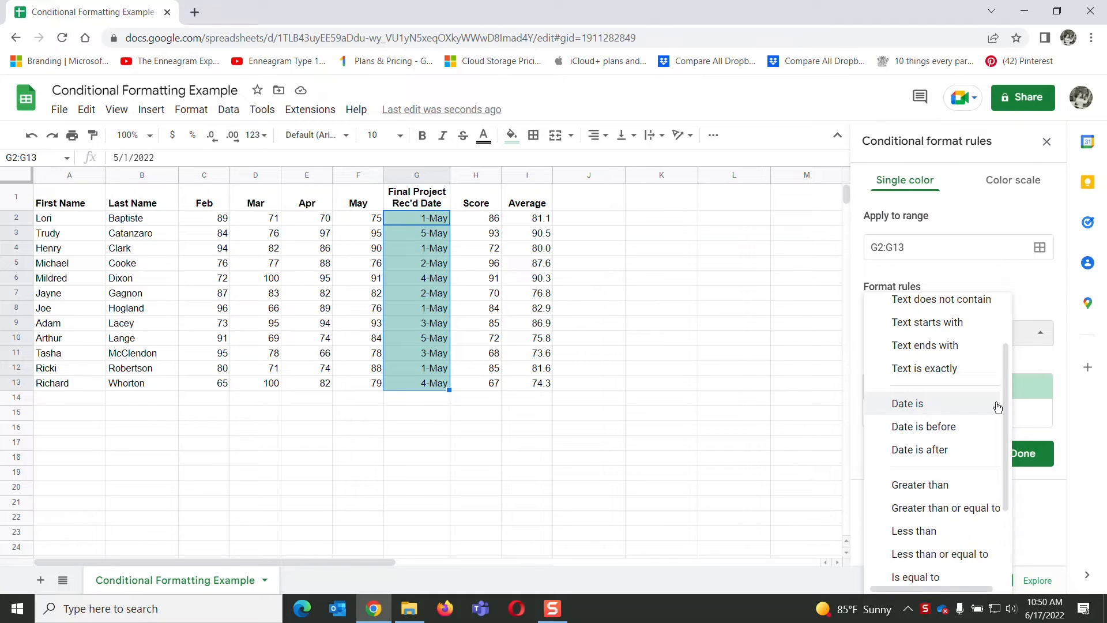
click(940, 449)
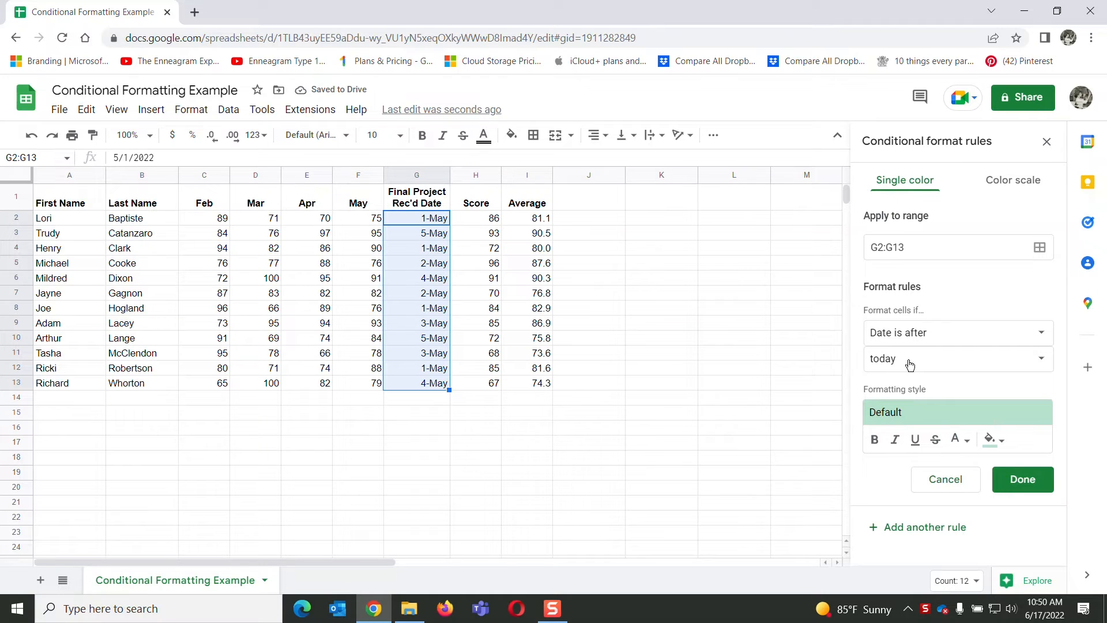
click(1040, 360)
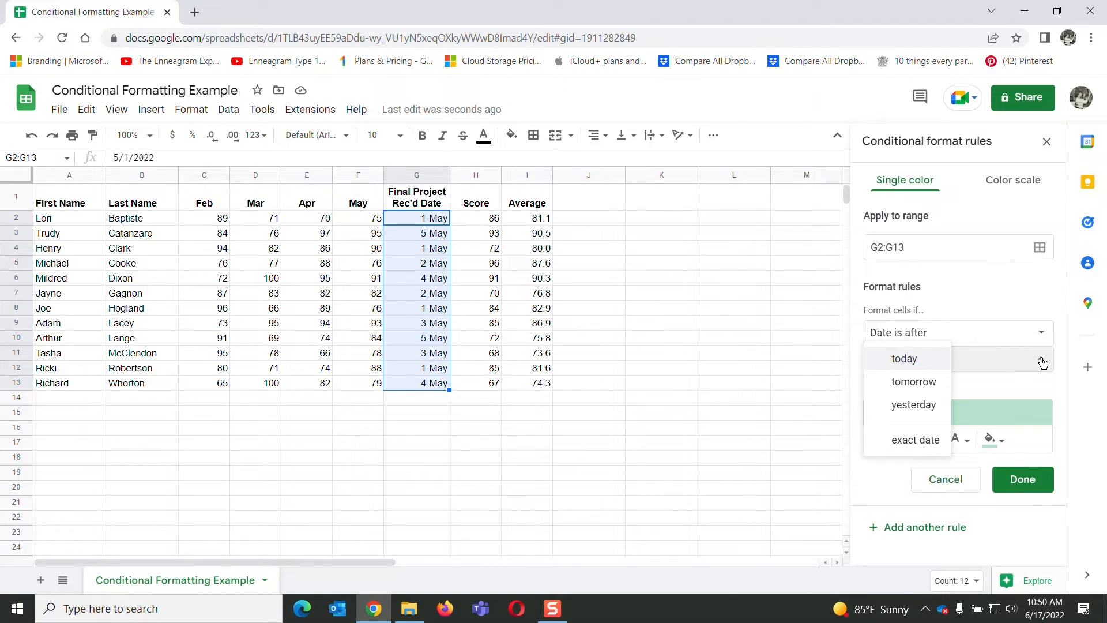
click(925, 444)
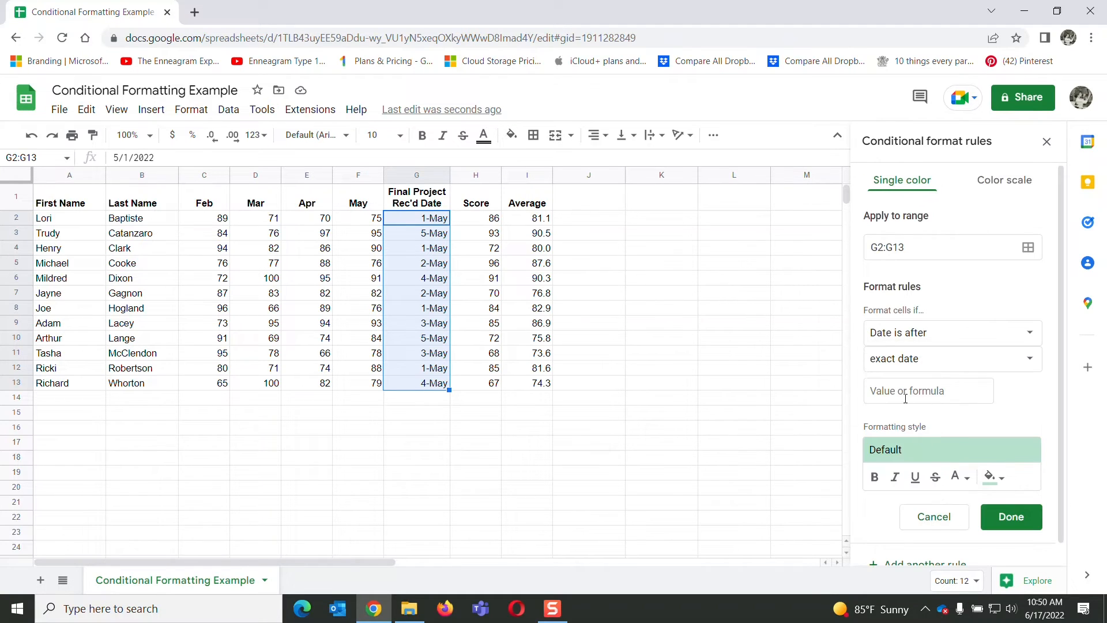
click(883, 391)
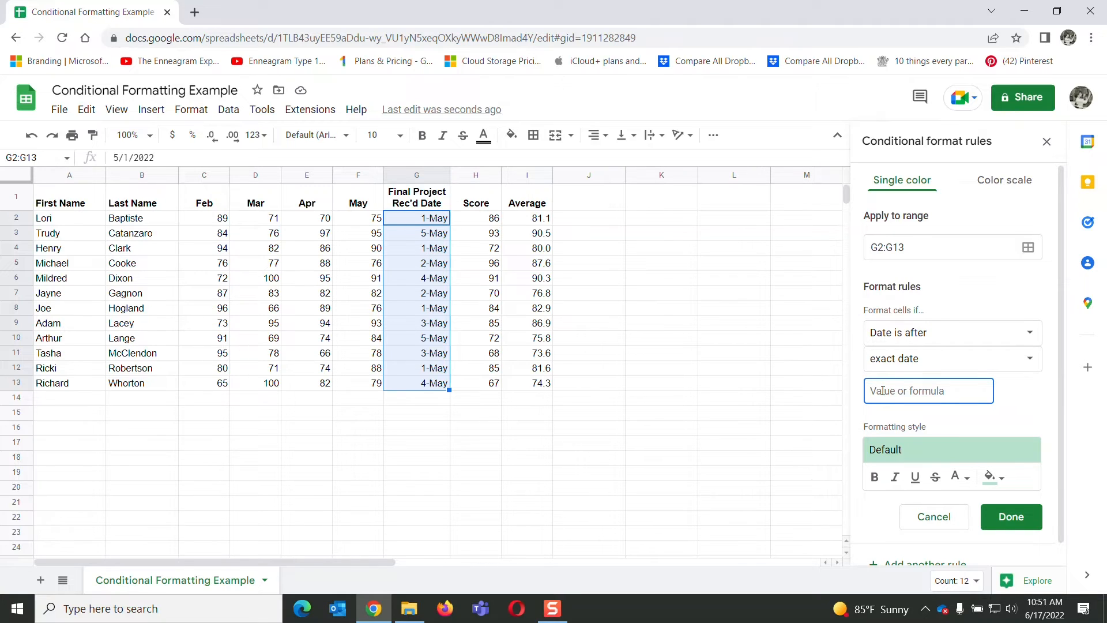
text(5/3/)
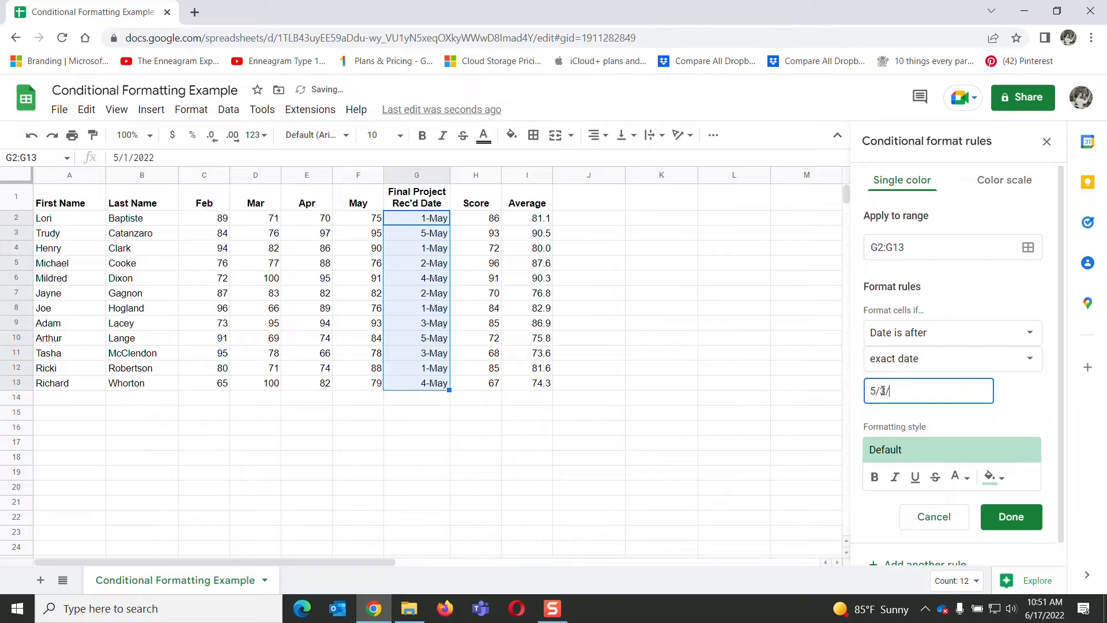
text(2022)
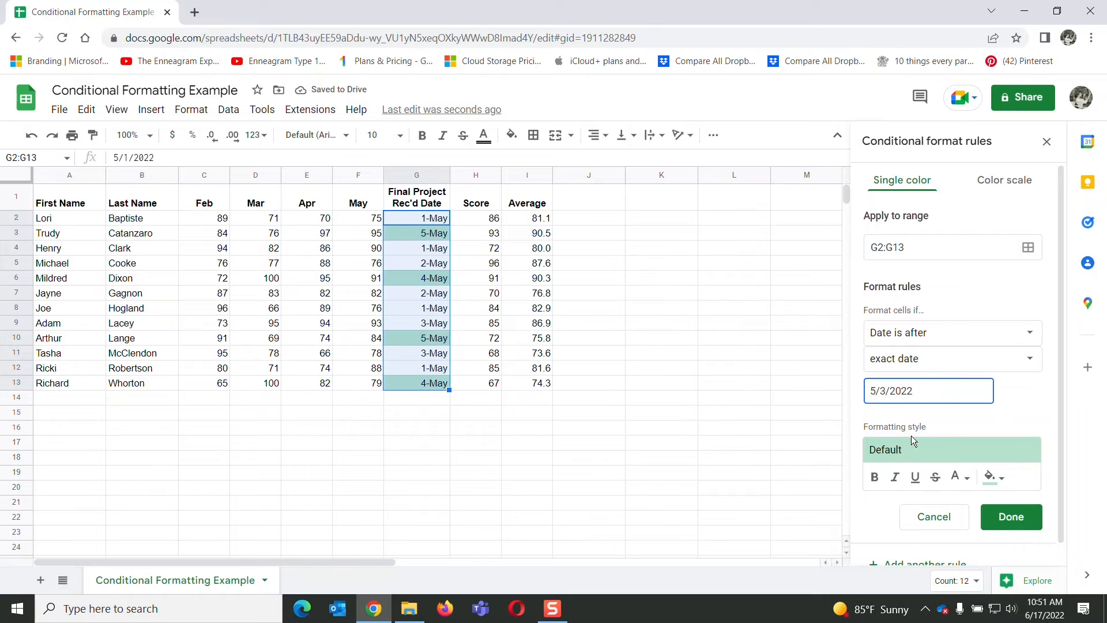
Style the date rule with the light red fill preset and bold dark red text, and save it
click(992, 458)
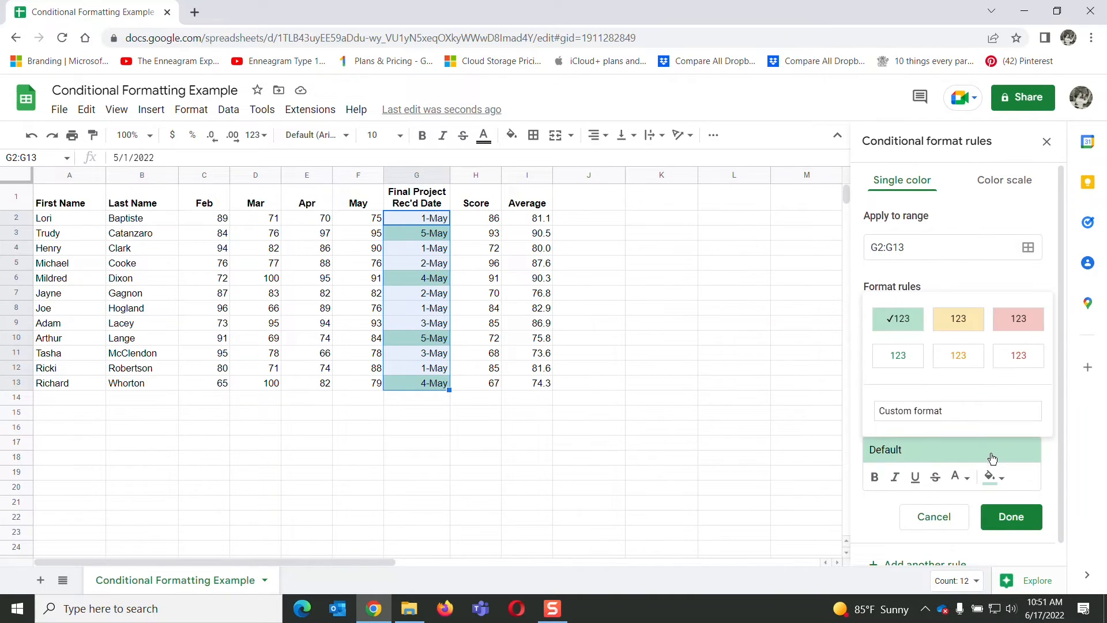
click(1018, 319)
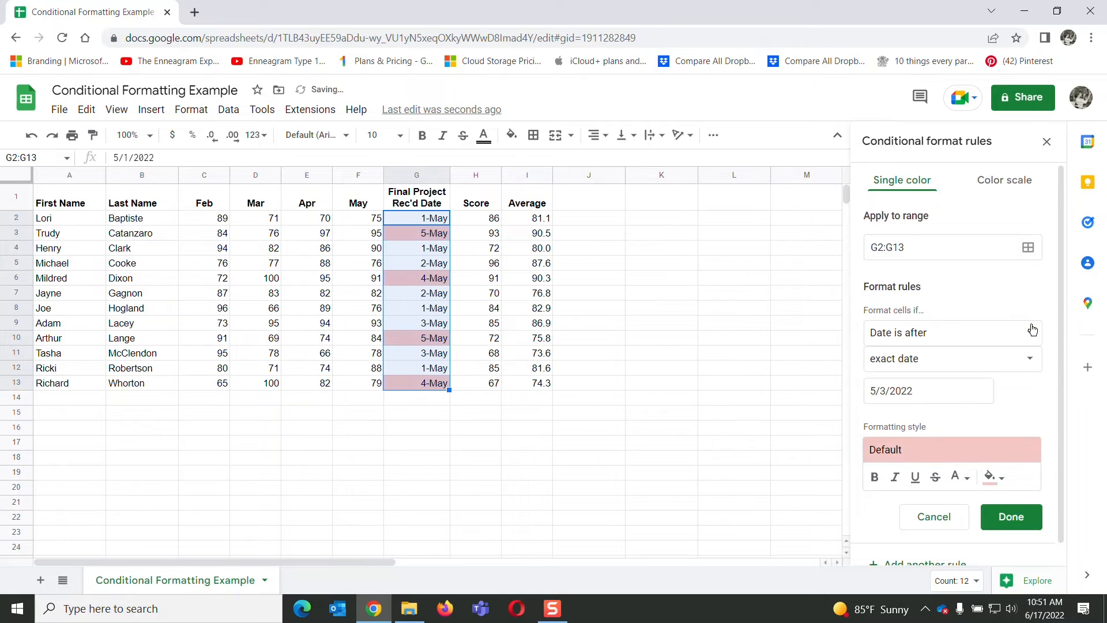
click(967, 482)
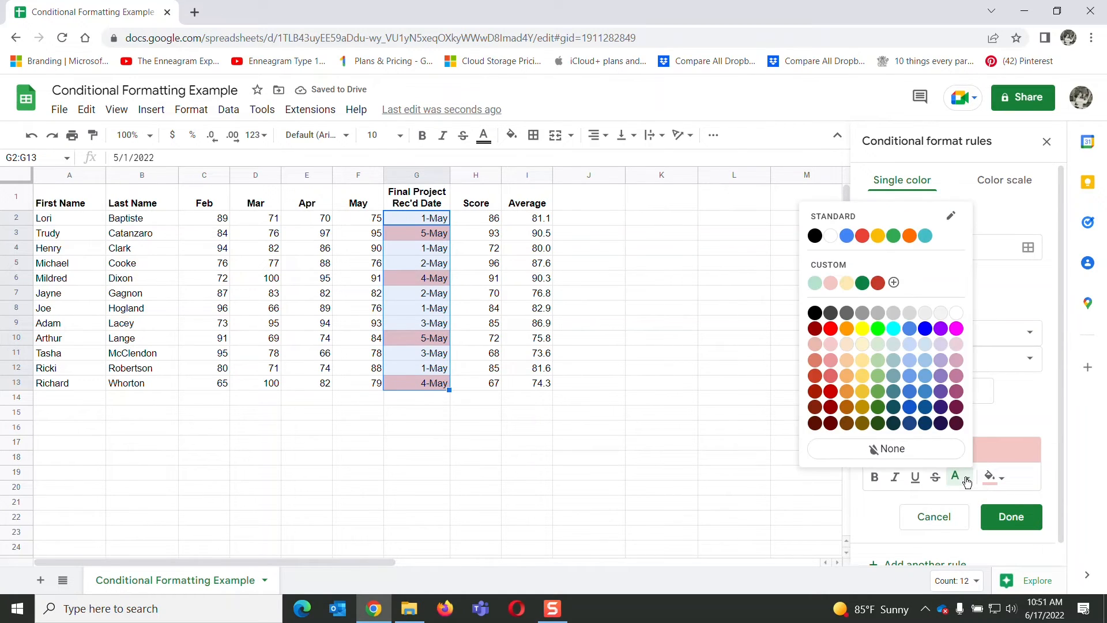
click(830, 392)
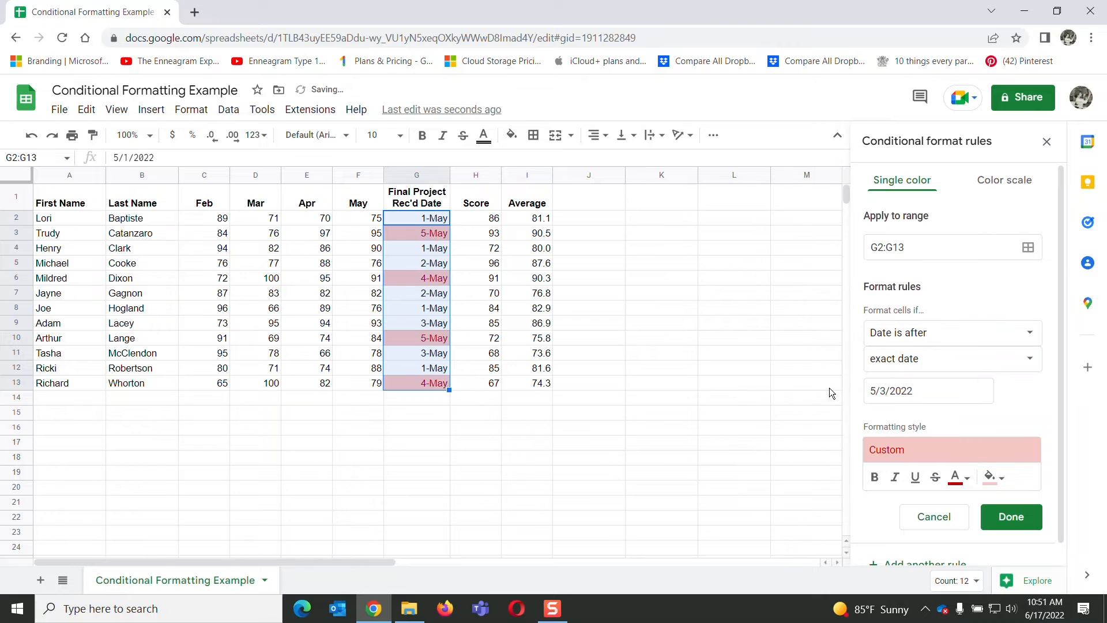
click(873, 478)
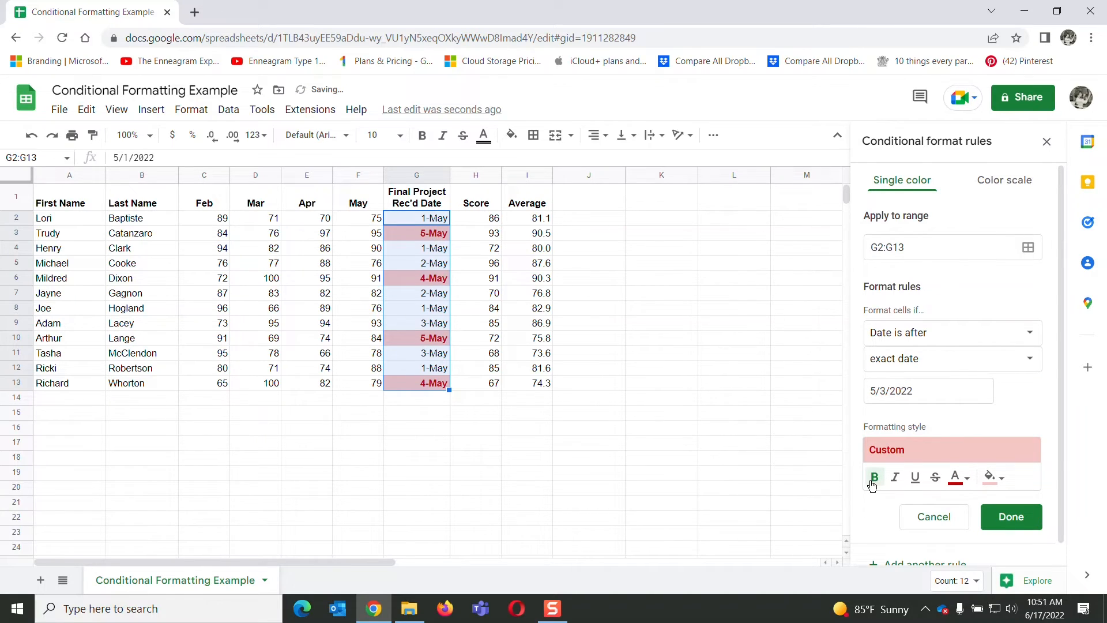
click(1009, 517)
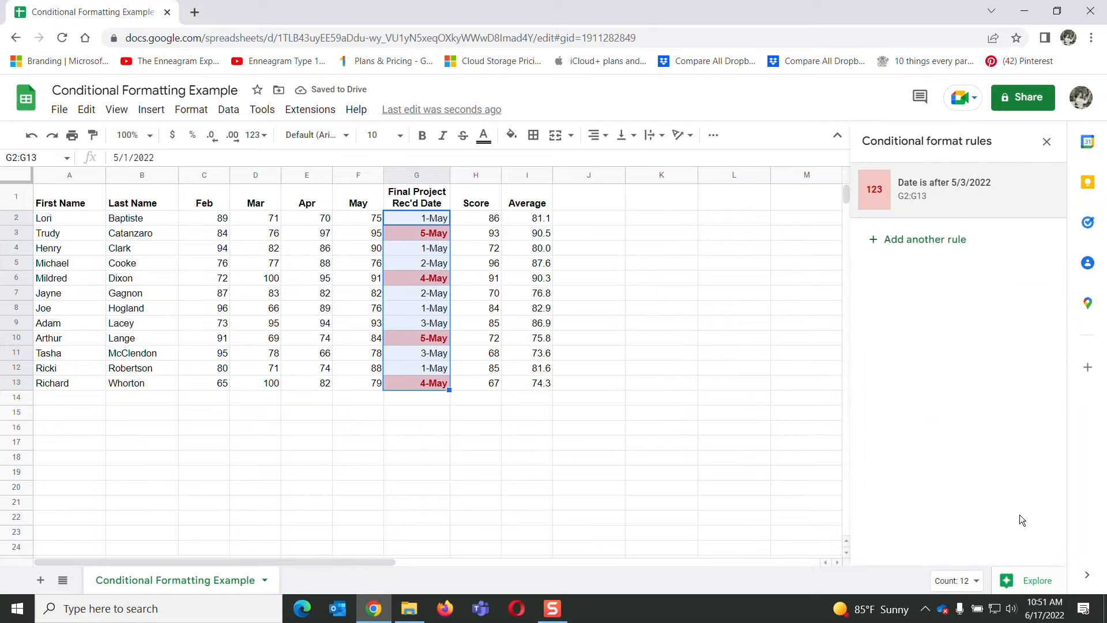
click(420, 414)
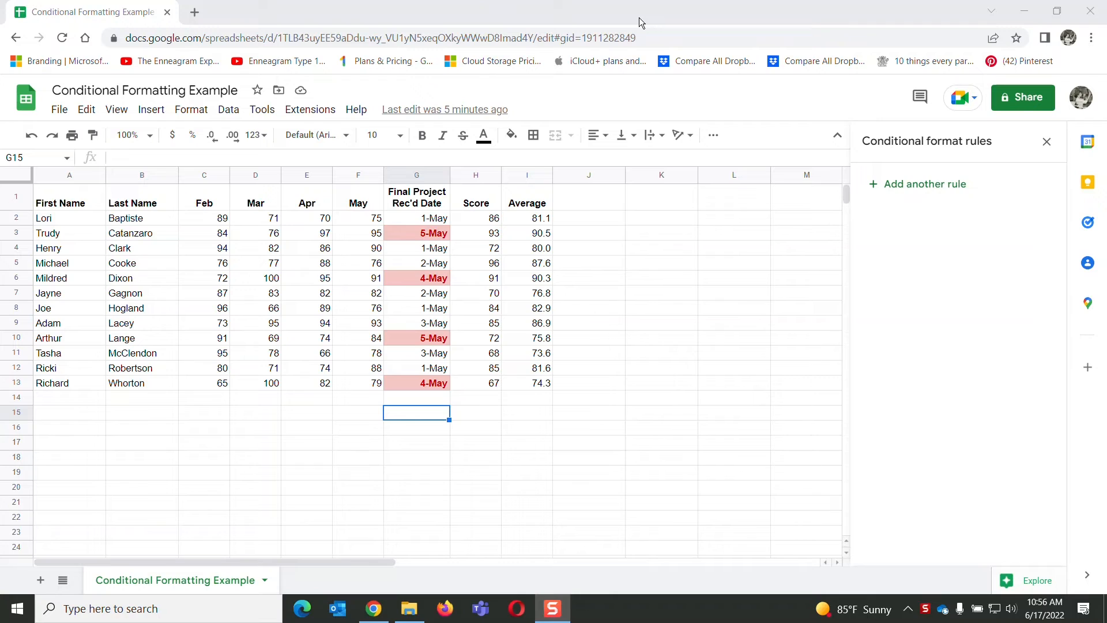
Add a color scale conditional formatting rule and apply it to the Score range H2:H13
click(926, 185)
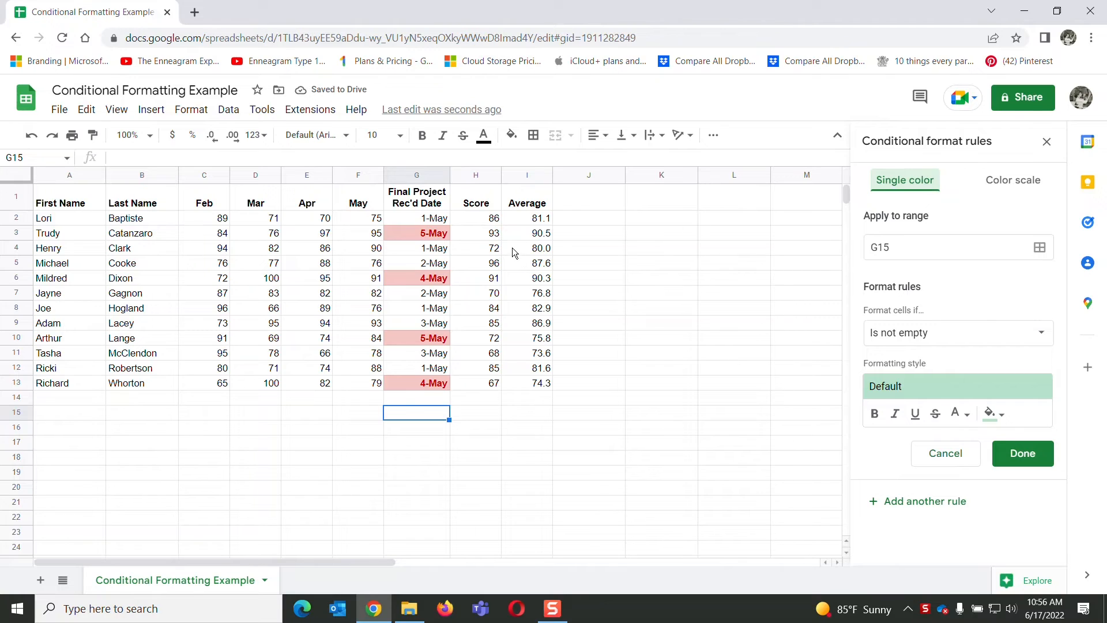
click(1014, 183)
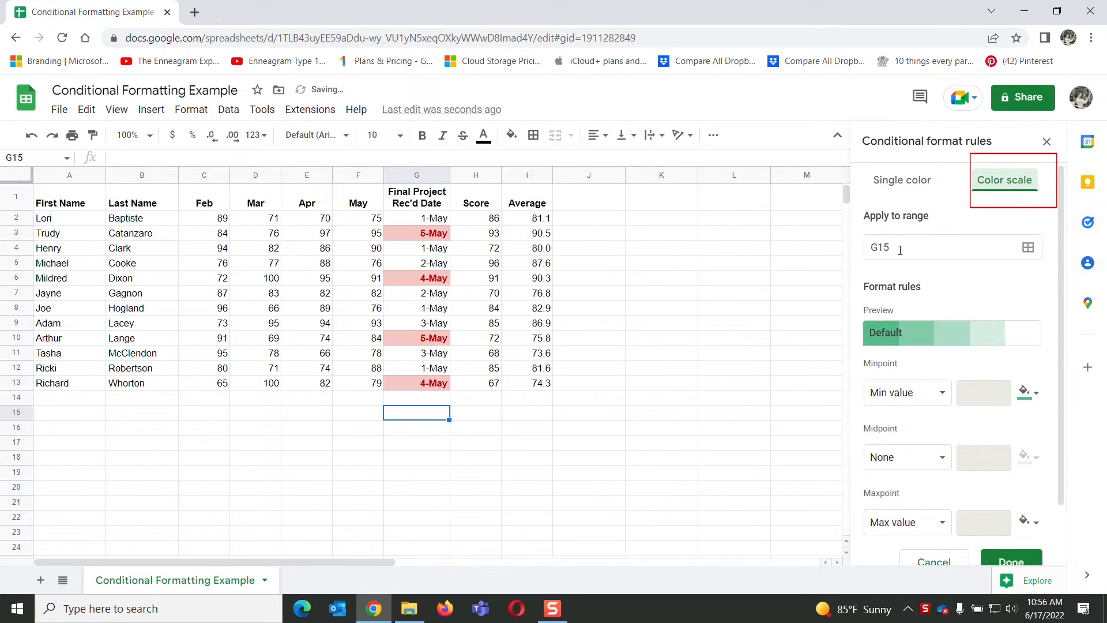
drag(899, 255, 866, 256)
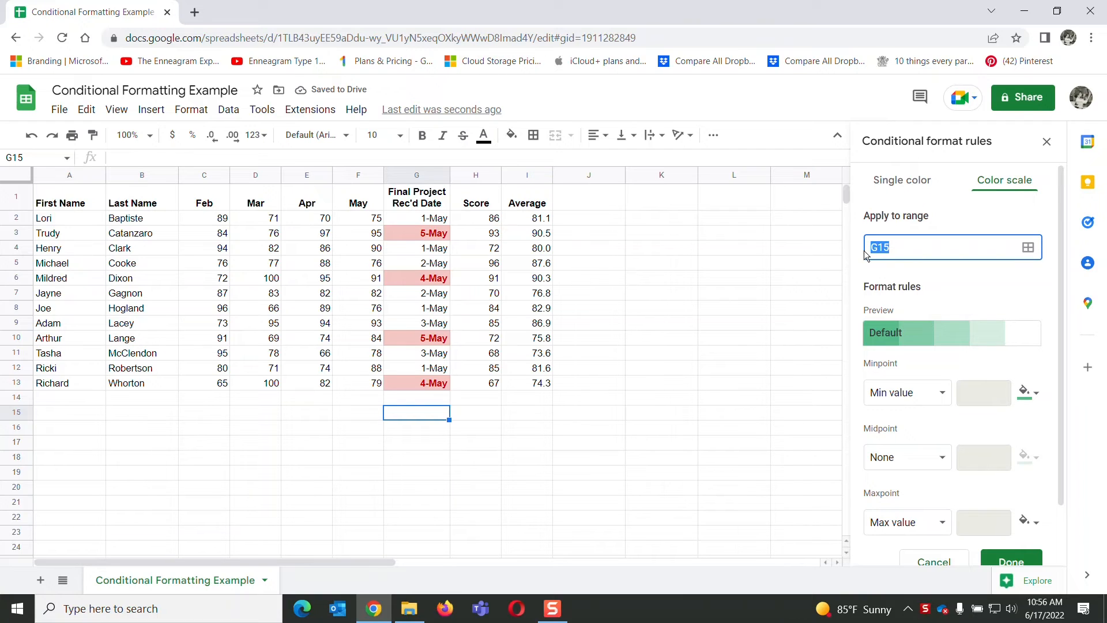
key(BackSpace)
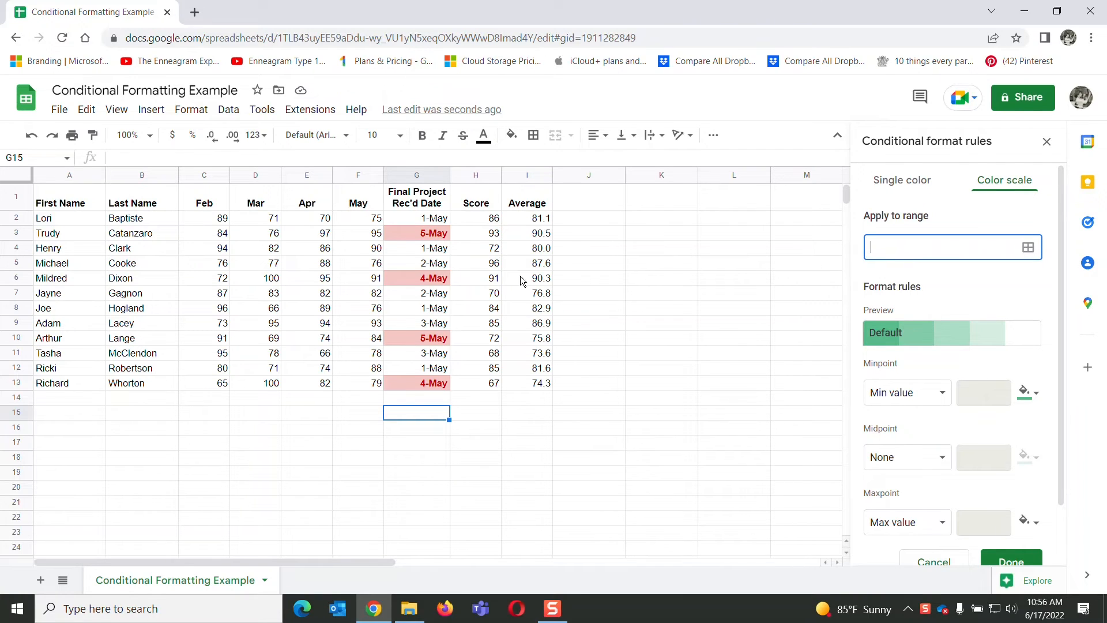
drag(476, 217, 482, 380)
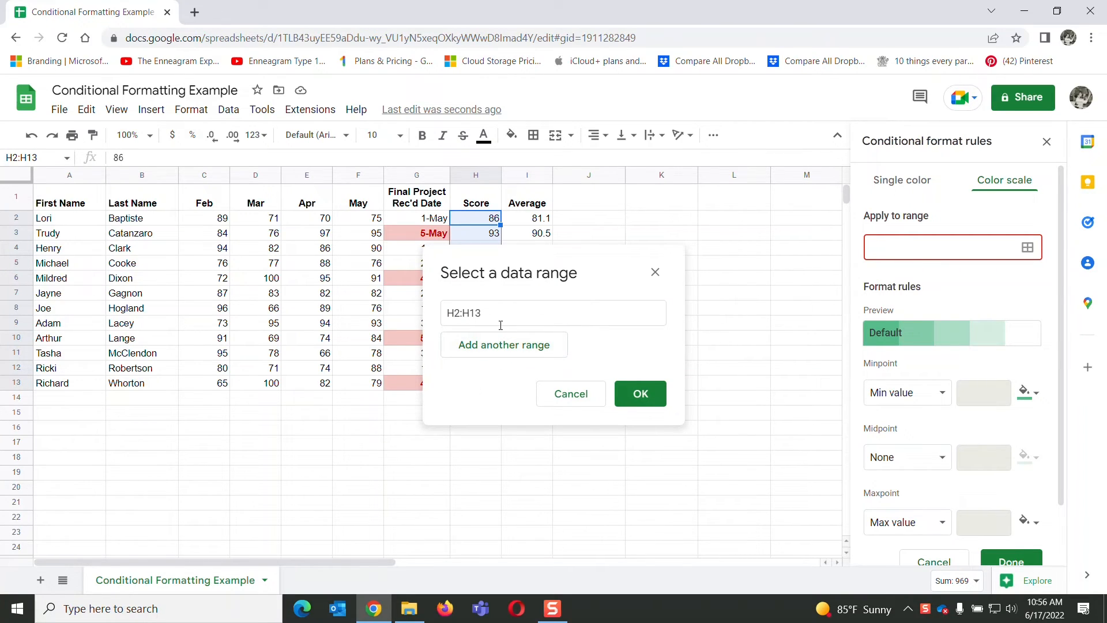
click(639, 394)
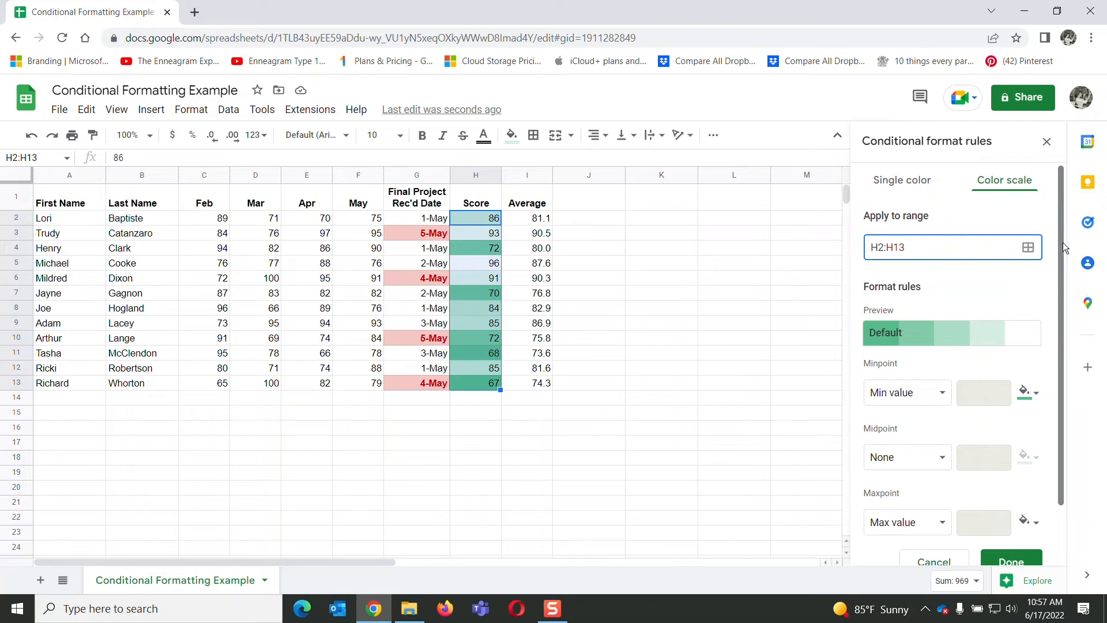
Review the minpoint options, keep the default green-to-white color scale for the Score range H2:H13, and save the rule
drag(1060, 244, 1058, 284)
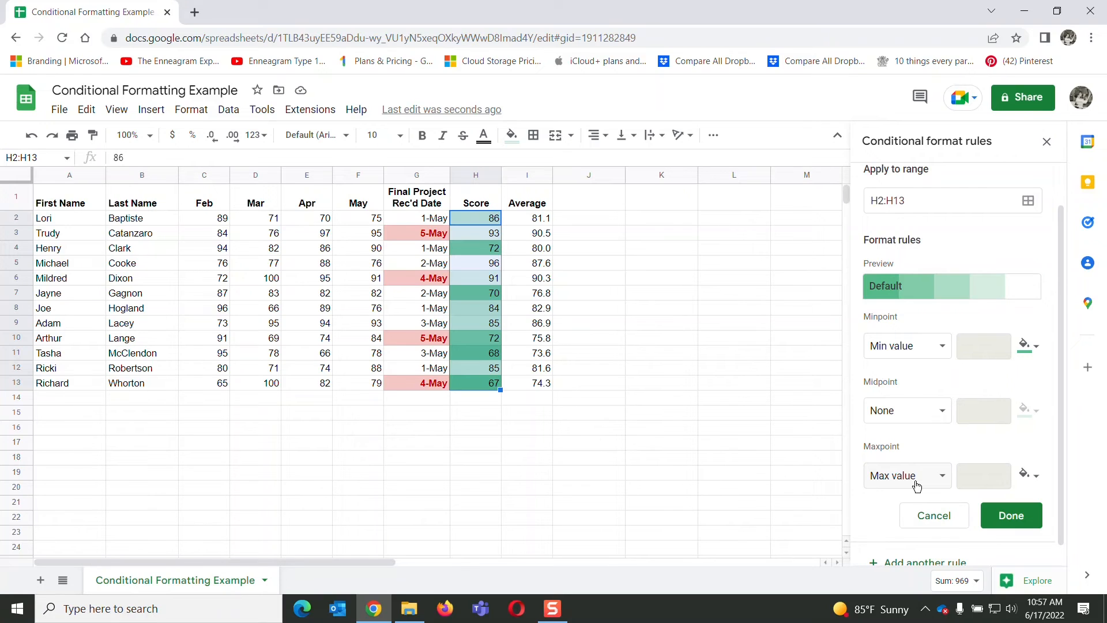
click(921, 355)
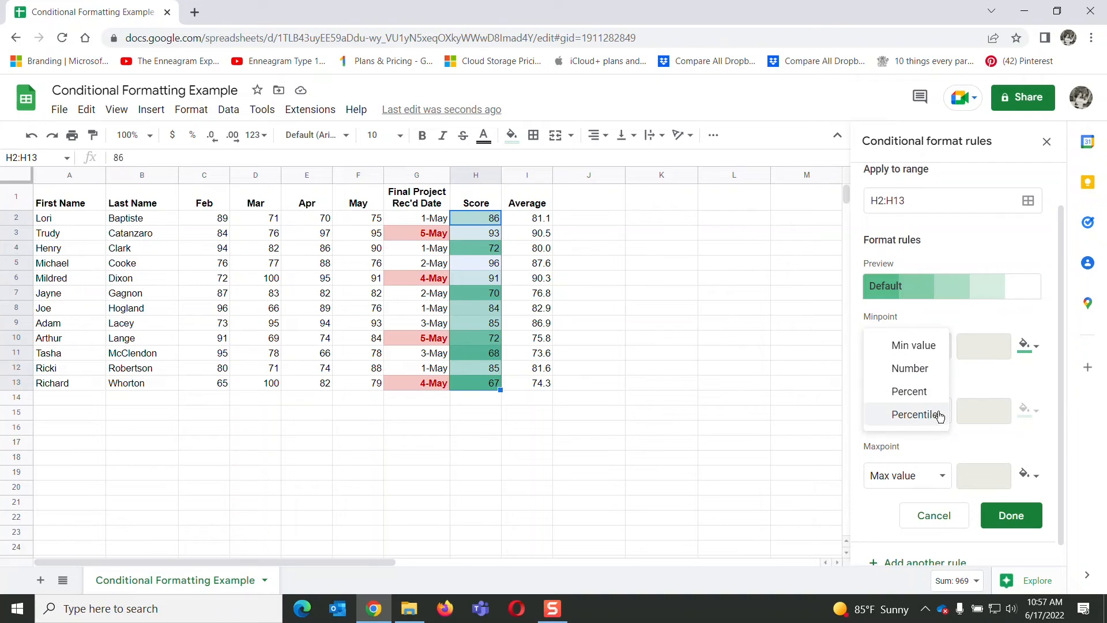
click(986, 375)
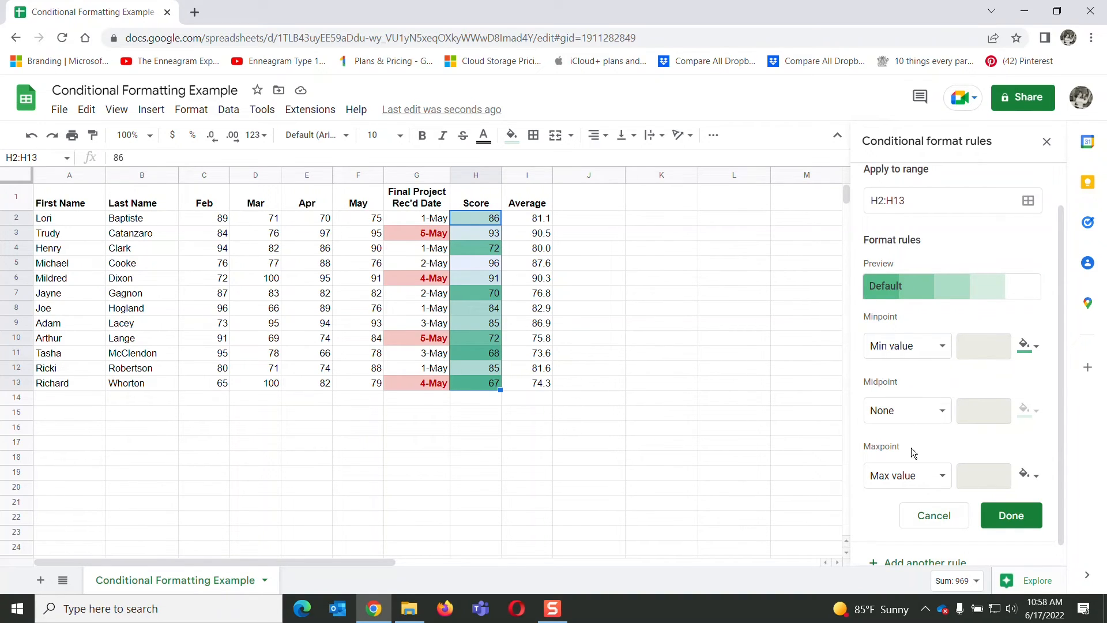
click(1012, 515)
click(663, 293)
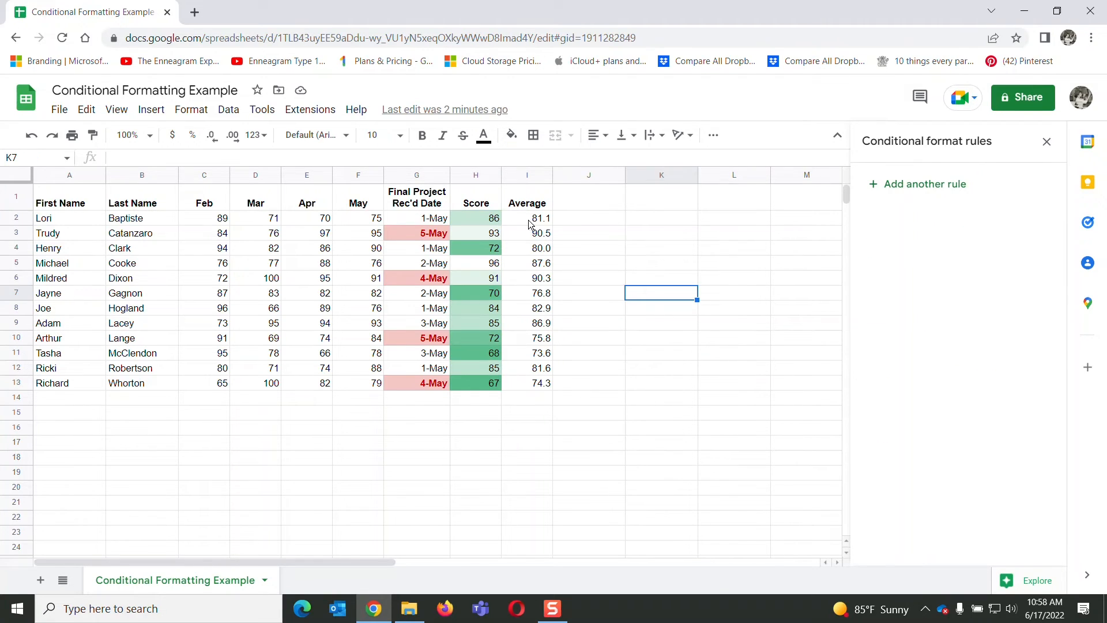
Add a color scale conditional formatting rule for the Average range I2:I13
click(526, 222)
drag(523, 270, 536, 370)
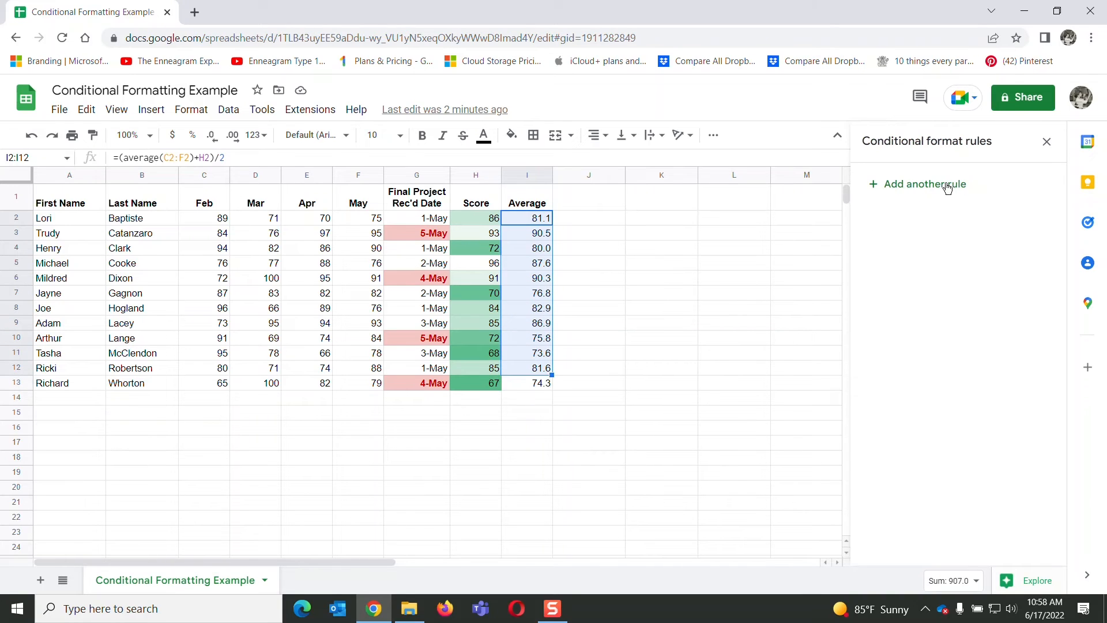
click(527, 220)
drag(527, 225, 537, 384)
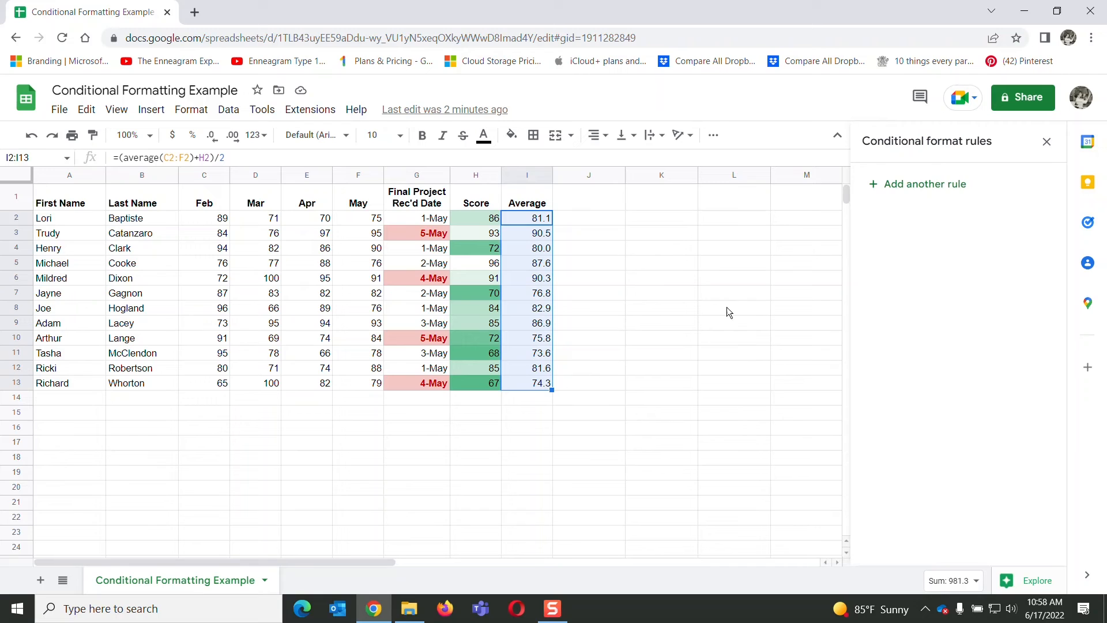
click(908, 184)
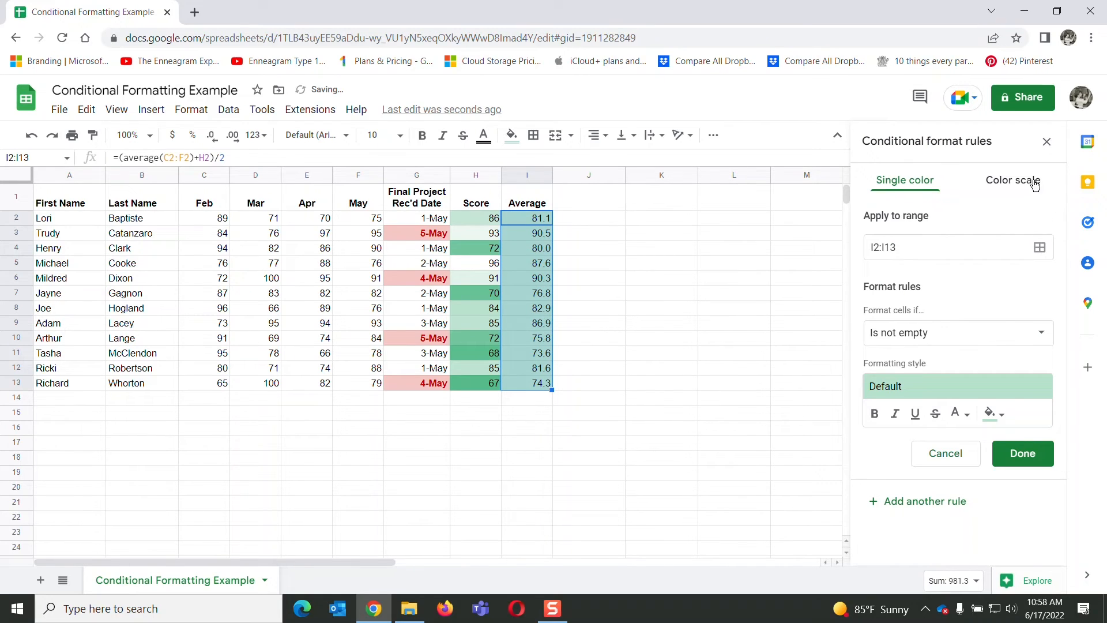
click(1016, 180)
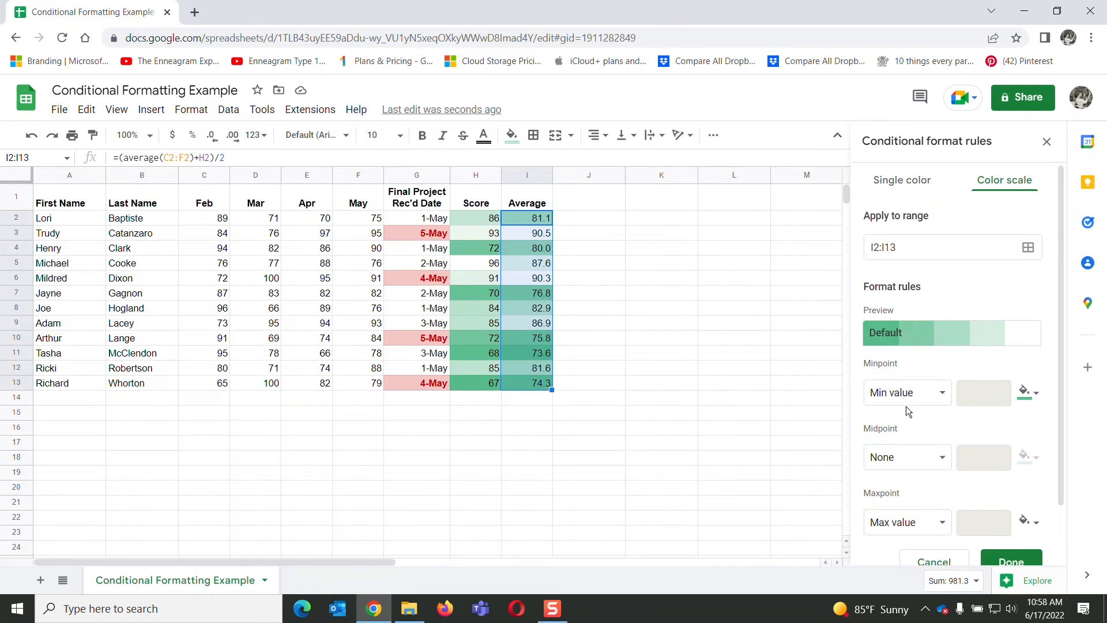
Set the minpoint of the Average color scale to Number with a bright purple color
click(944, 400)
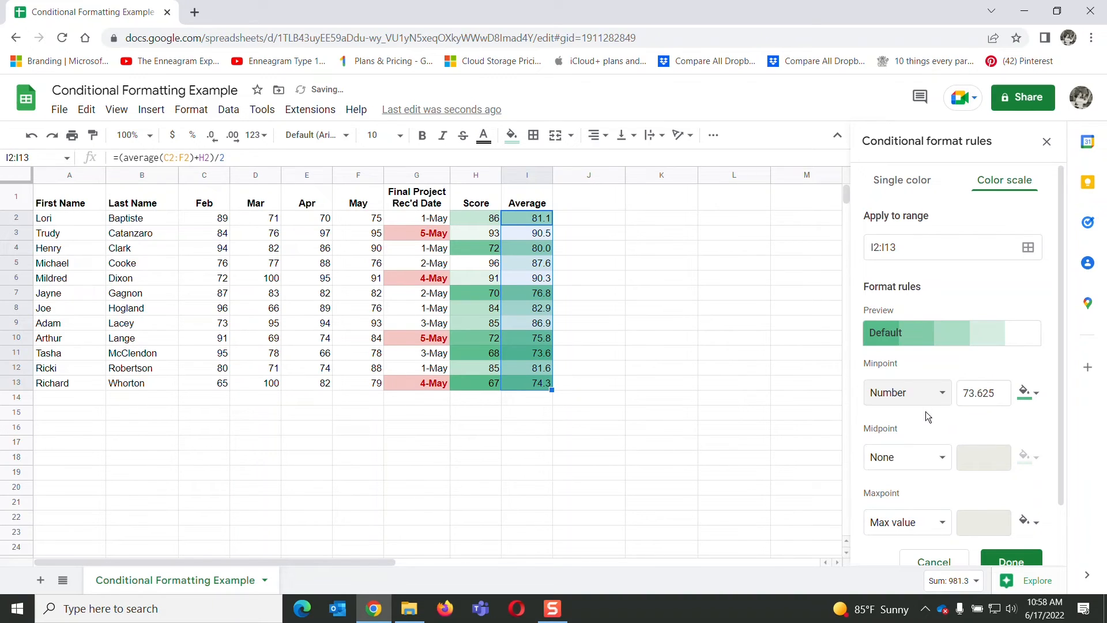
click(926, 416)
click(1038, 394)
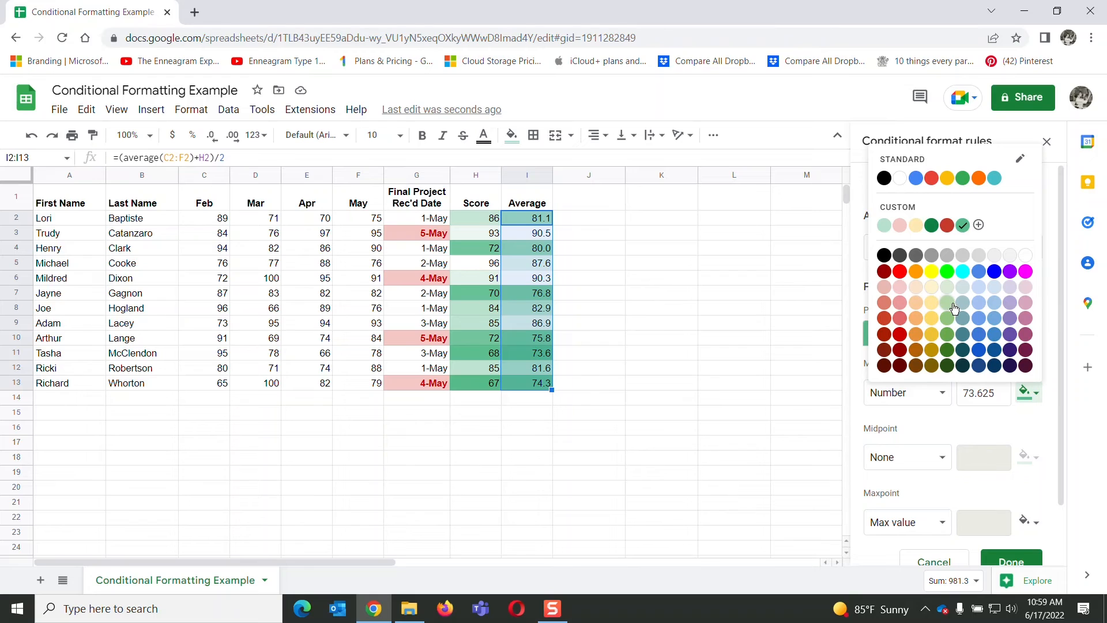
click(1014, 272)
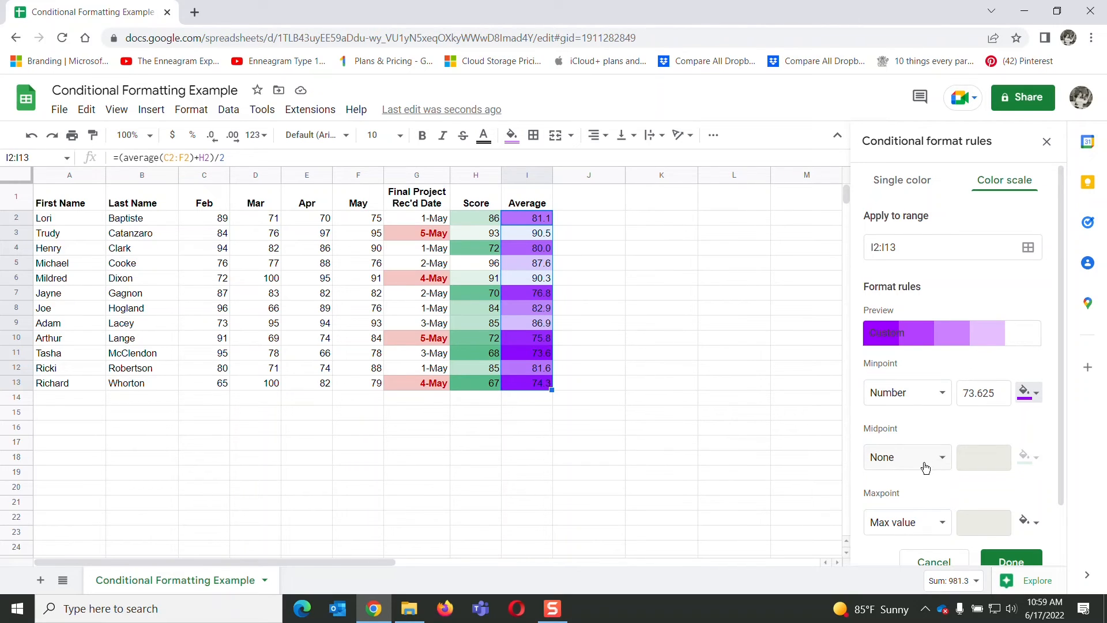
Set the midpoint of the Average color scale to Number with a medium blue color
click(943, 462)
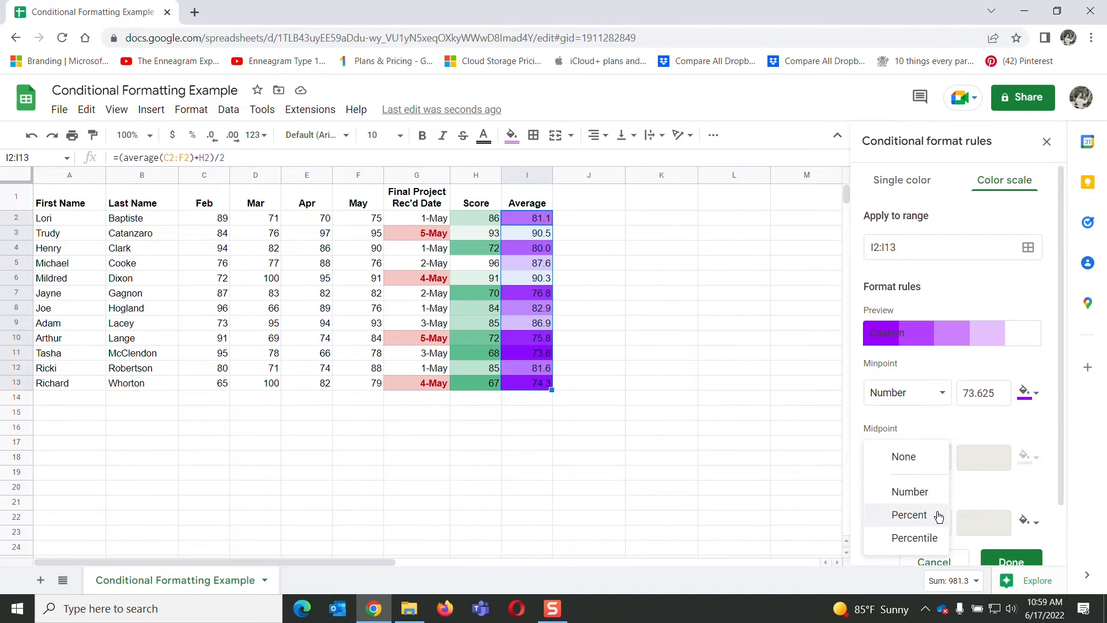
click(914, 492)
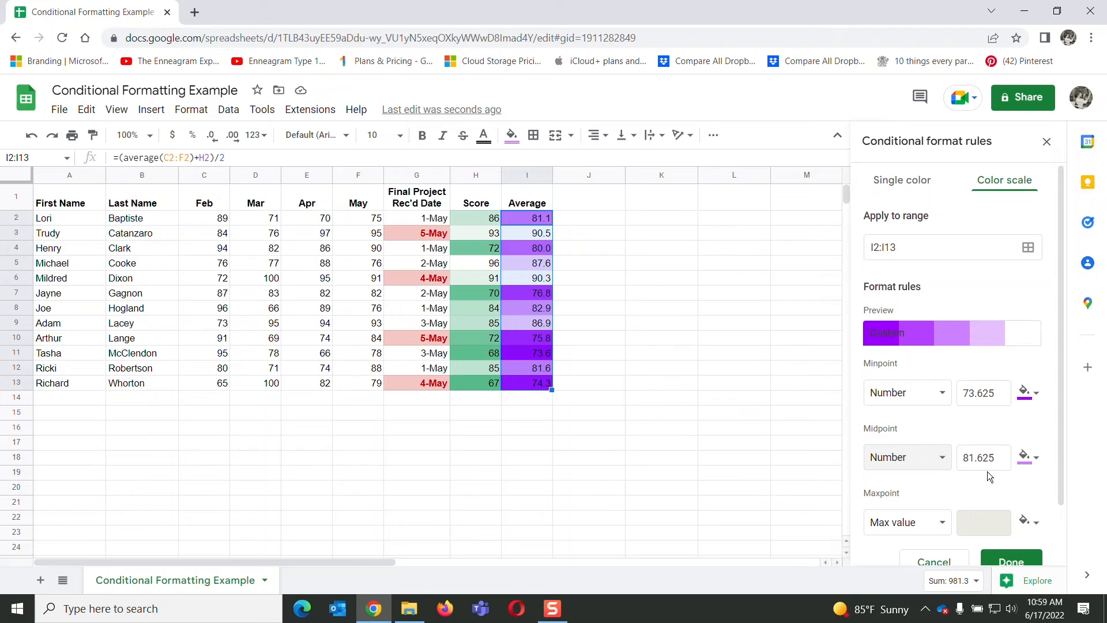
click(1036, 459)
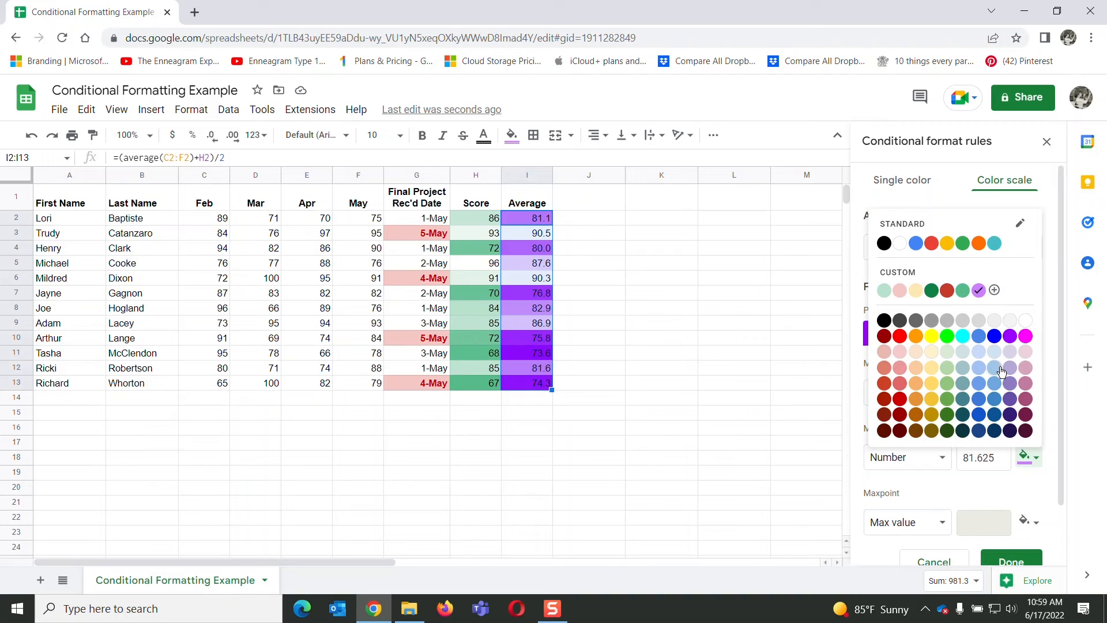
click(996, 397)
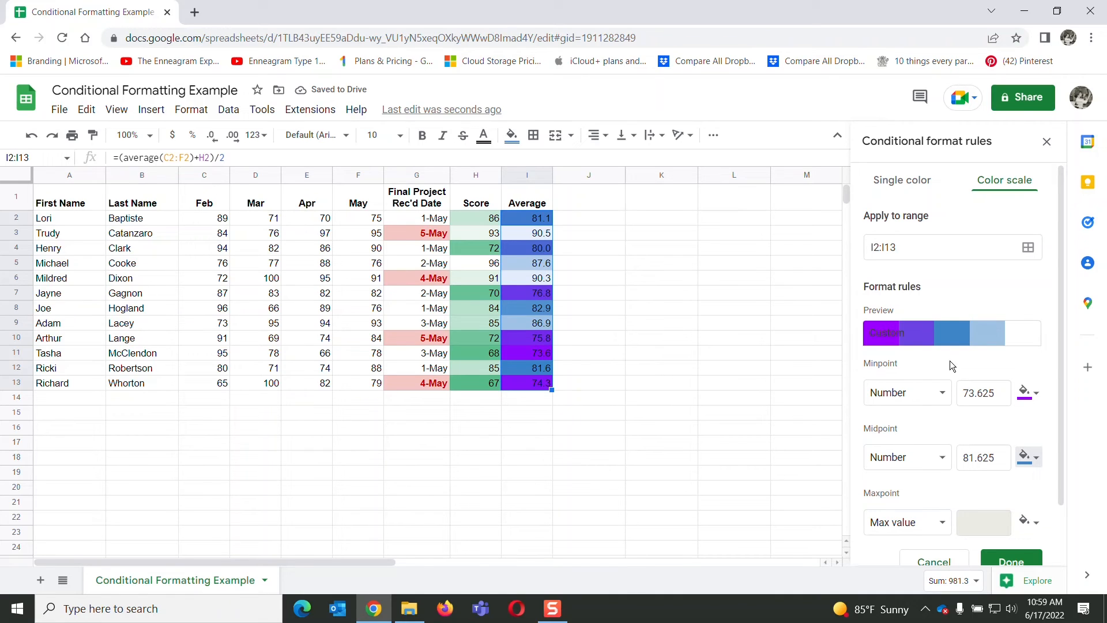
Set the maxpoint of the Average color scale to Number with bright green, and save the rule
click(944, 523)
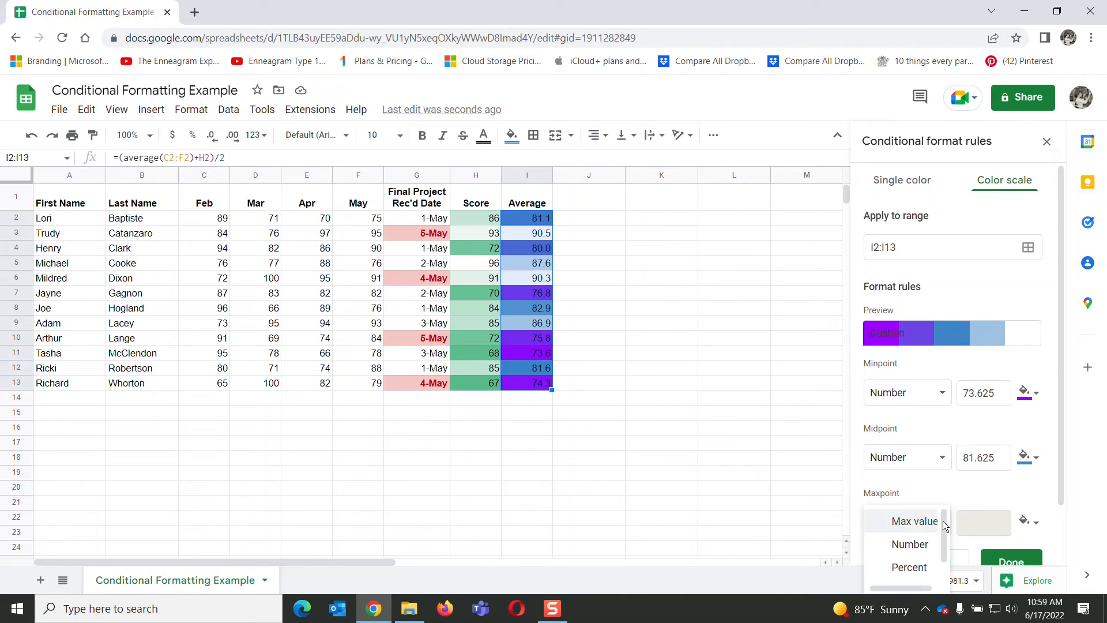
click(921, 543)
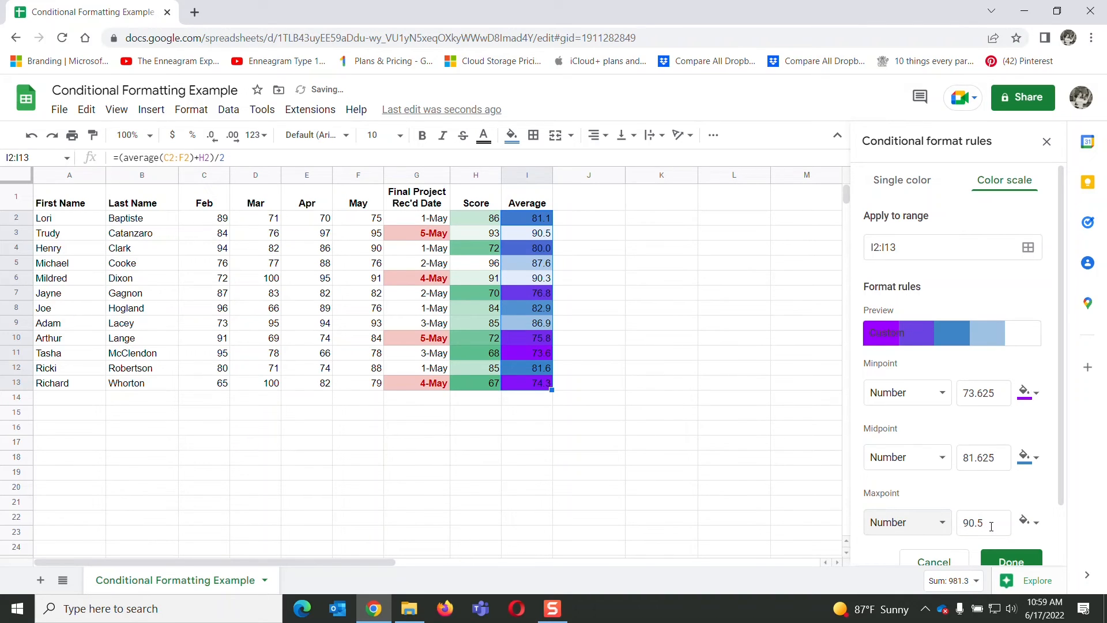
click(1037, 523)
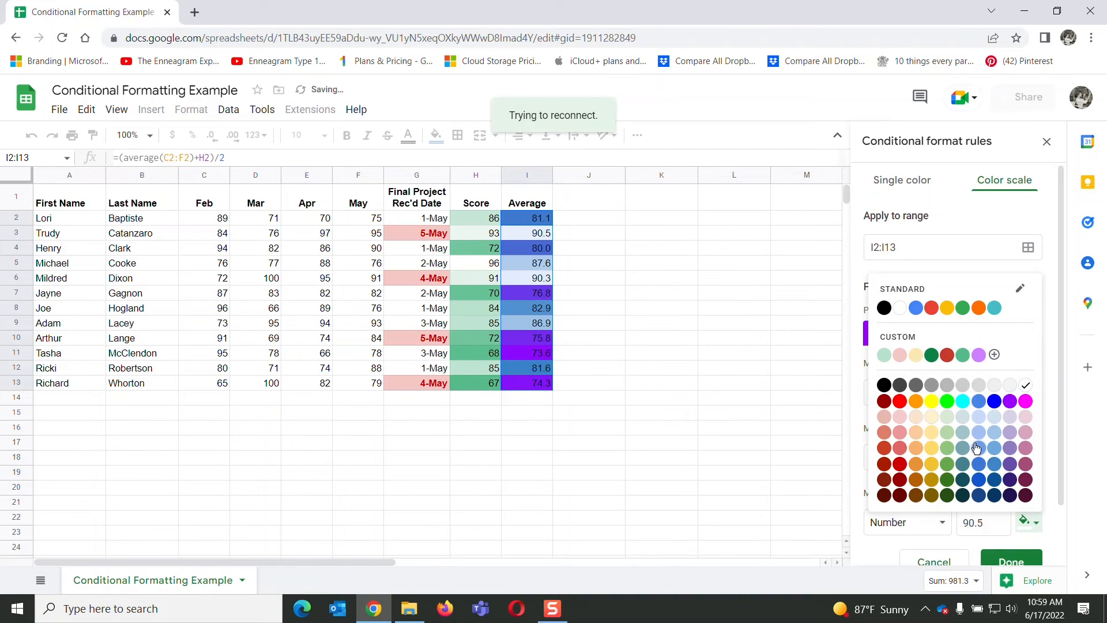
click(947, 402)
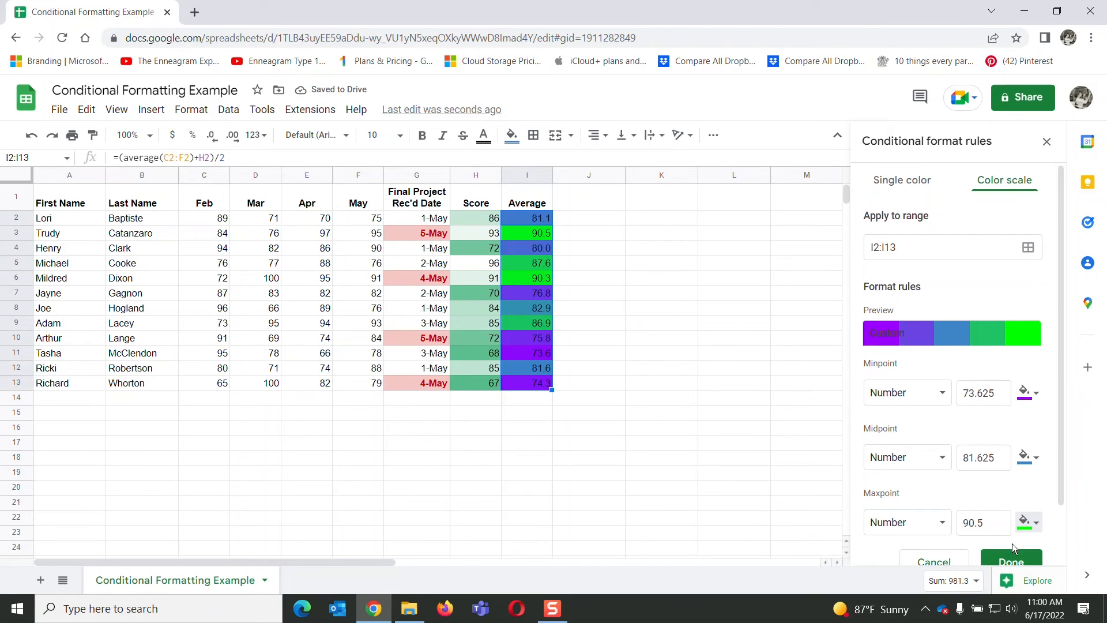
click(1012, 561)
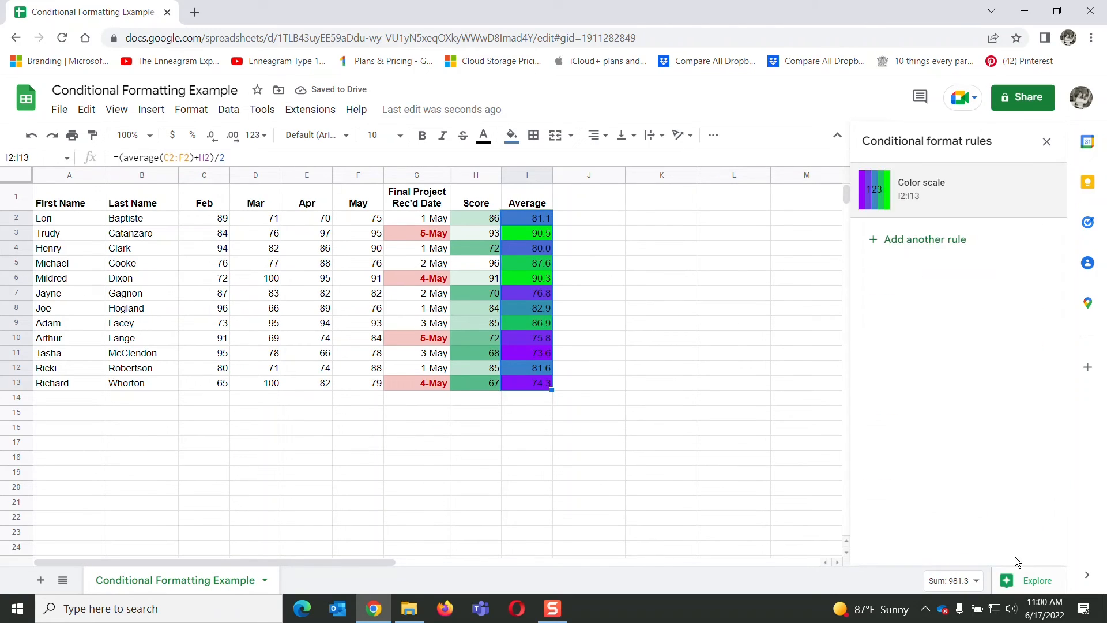
click(627, 298)
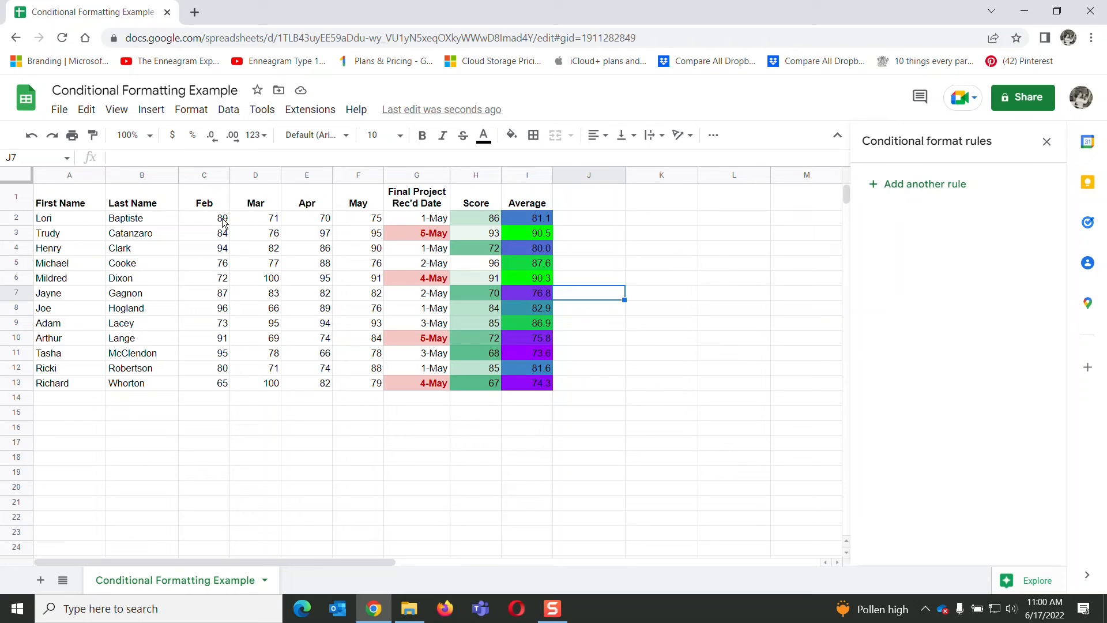
Add a color scale conditional formatting rule for the monthly scores in C2:F13
click(214, 222)
drag(214, 222, 370, 383)
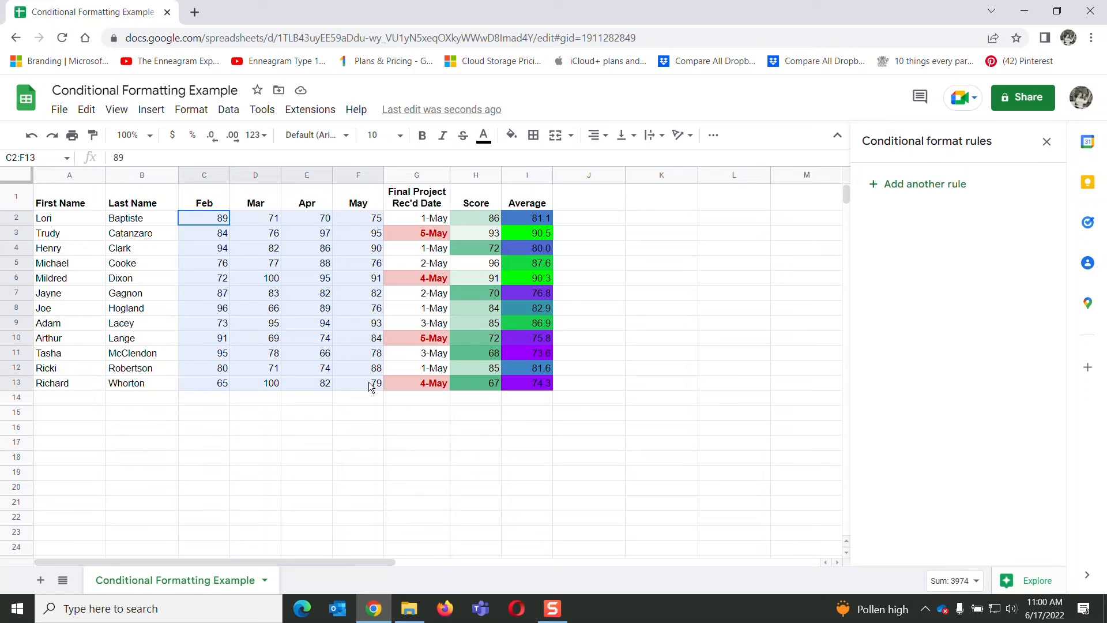
click(915, 186)
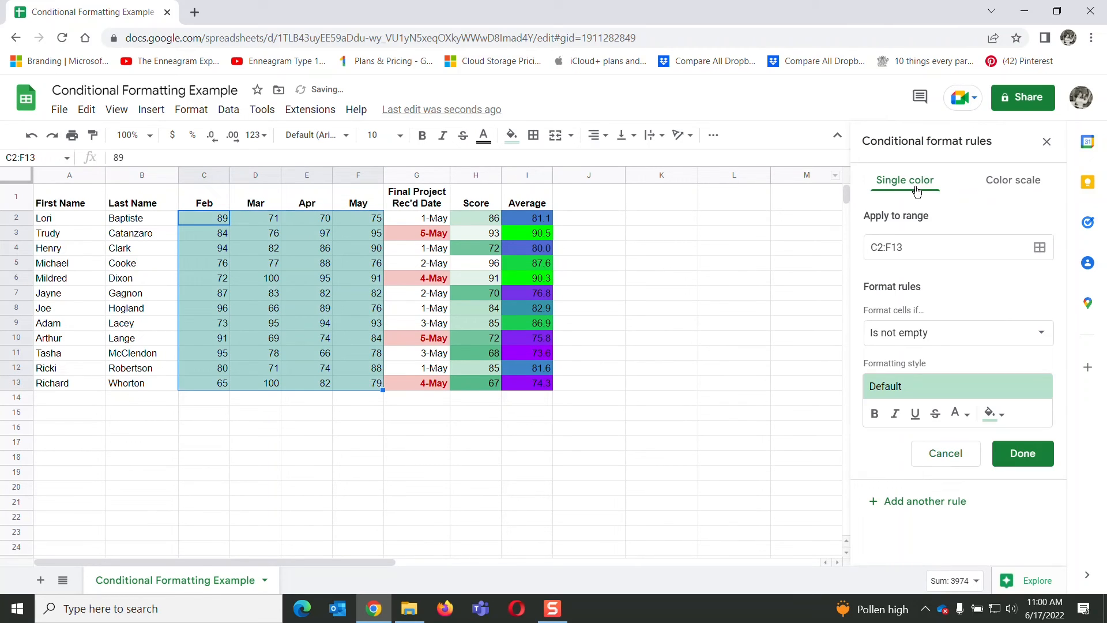
click(1007, 182)
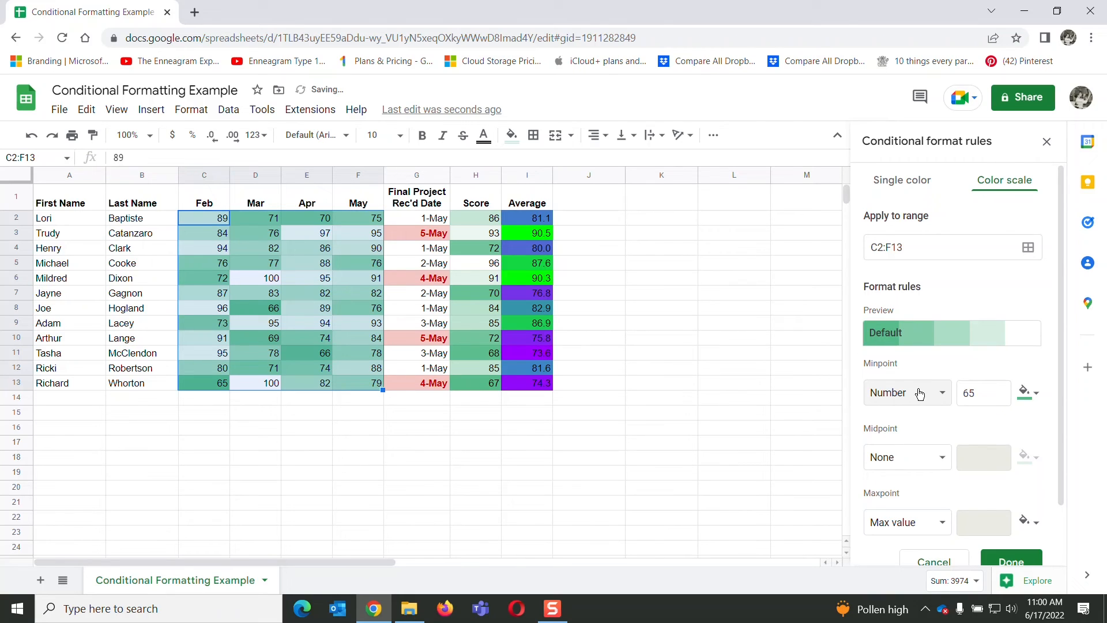
Give the C2:F13 color scale a magenta Number minpoint and a light blue Number midpoint
click(1038, 394)
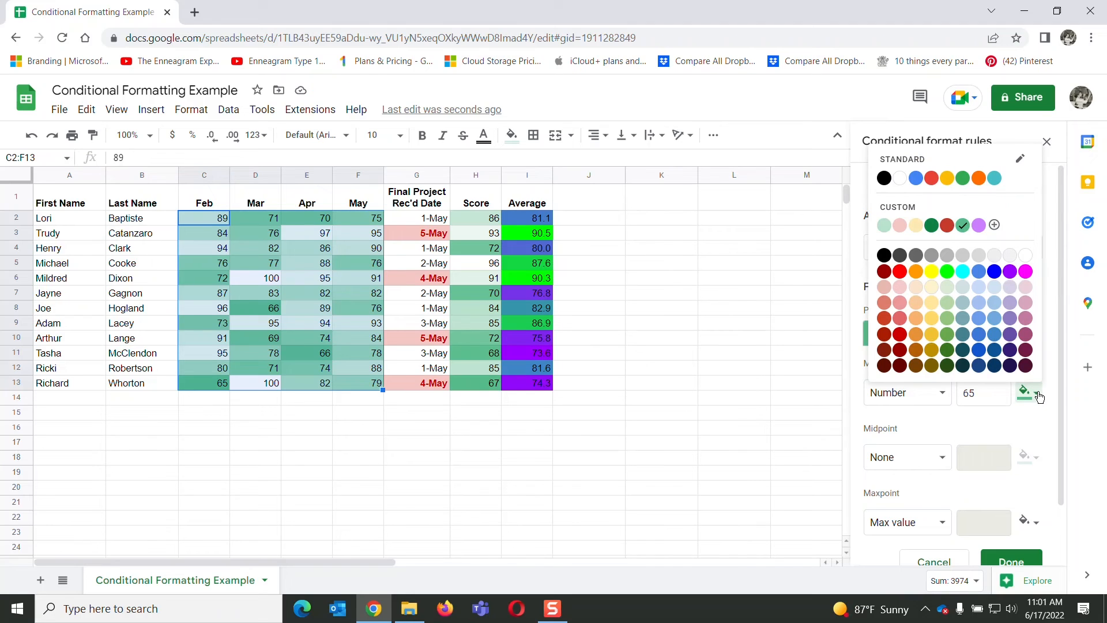
click(1025, 271)
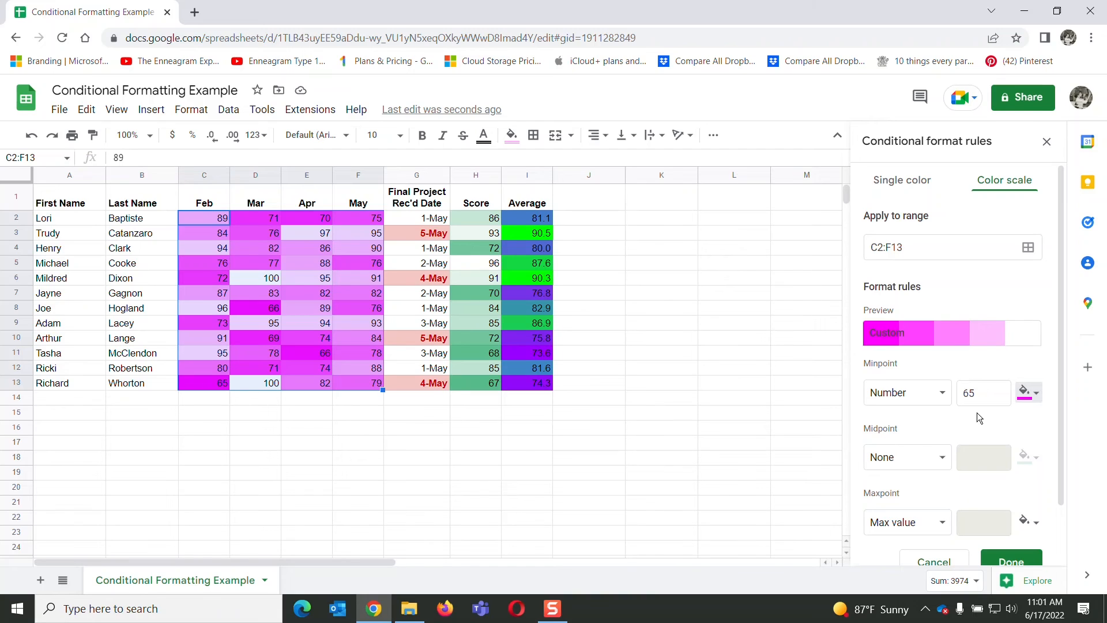
click(940, 461)
click(931, 491)
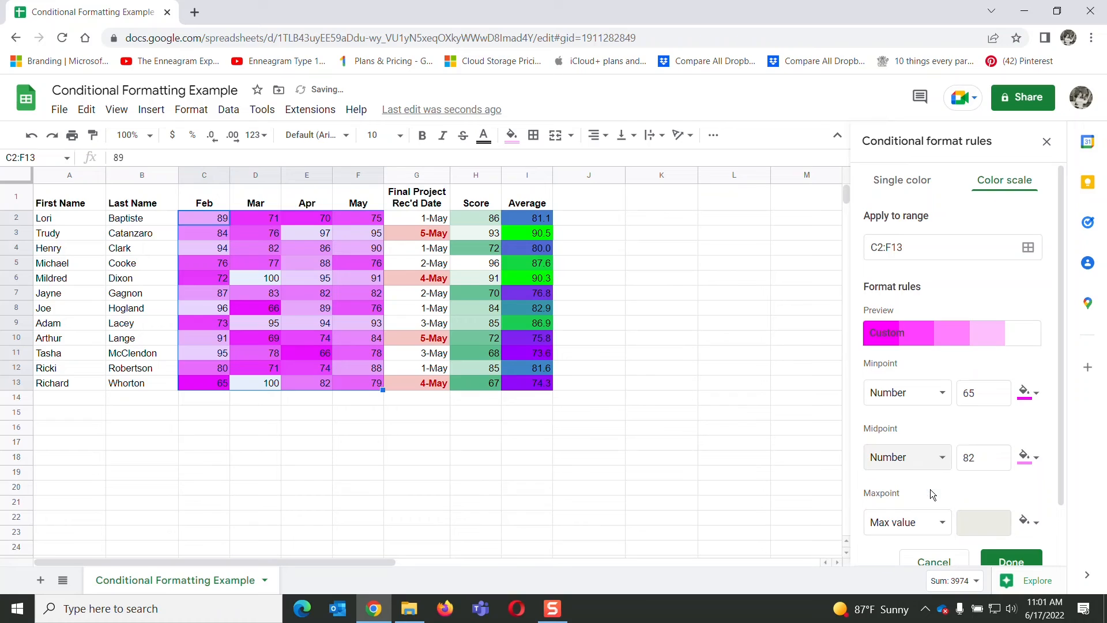
click(1028, 458)
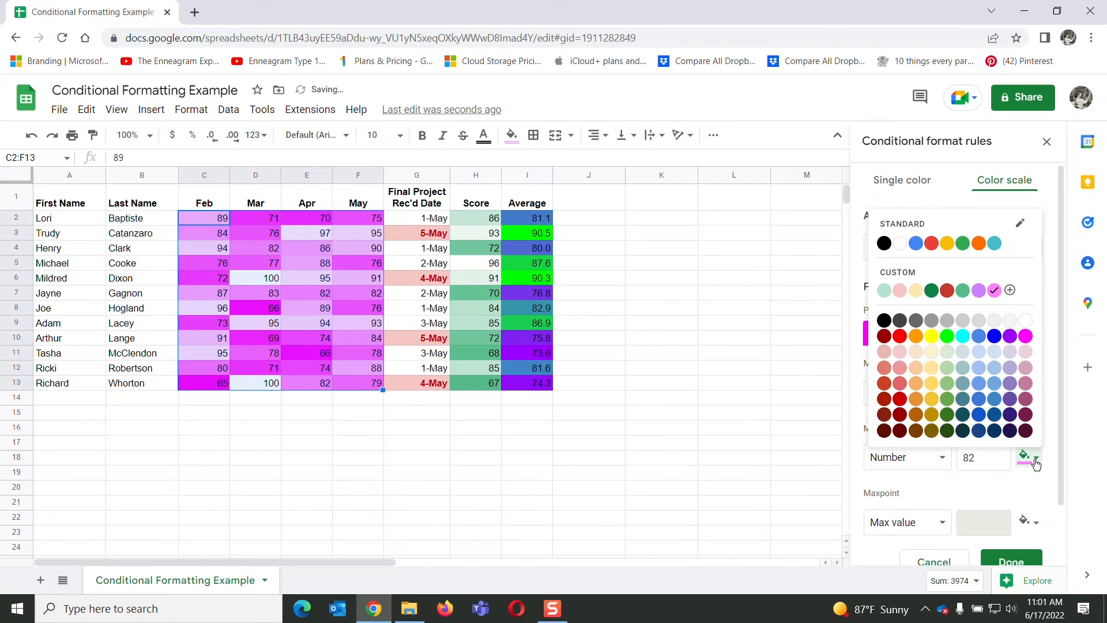
click(995, 384)
Set the maxpoint of the C2:F13 color scale to Number with golden yellow, and save the rule
drag(1059, 378, 981, 456)
click(942, 463)
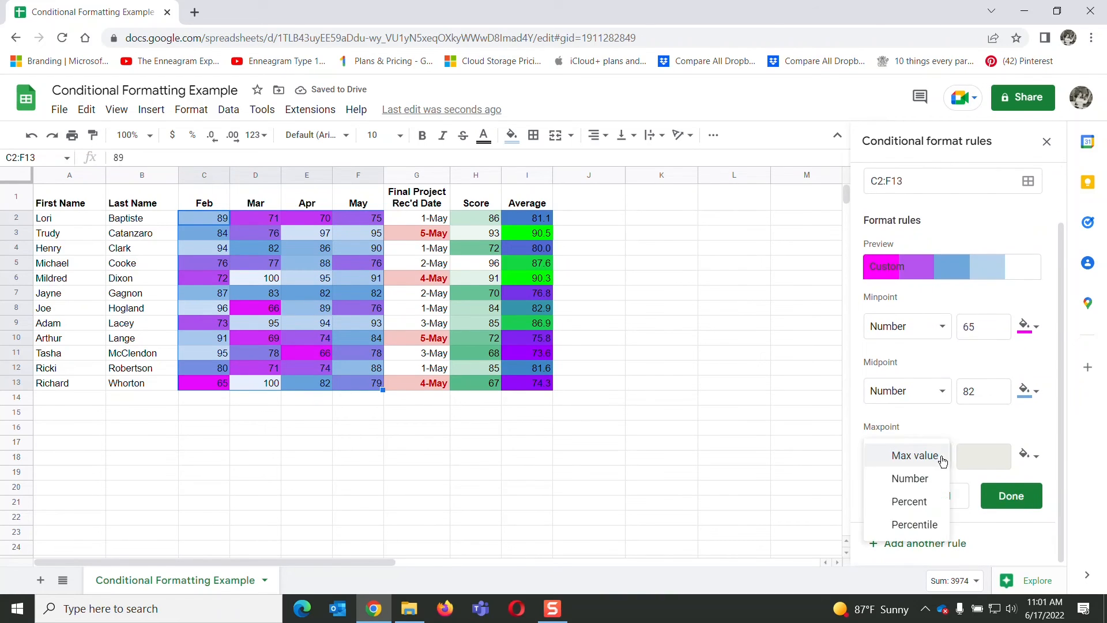
click(929, 478)
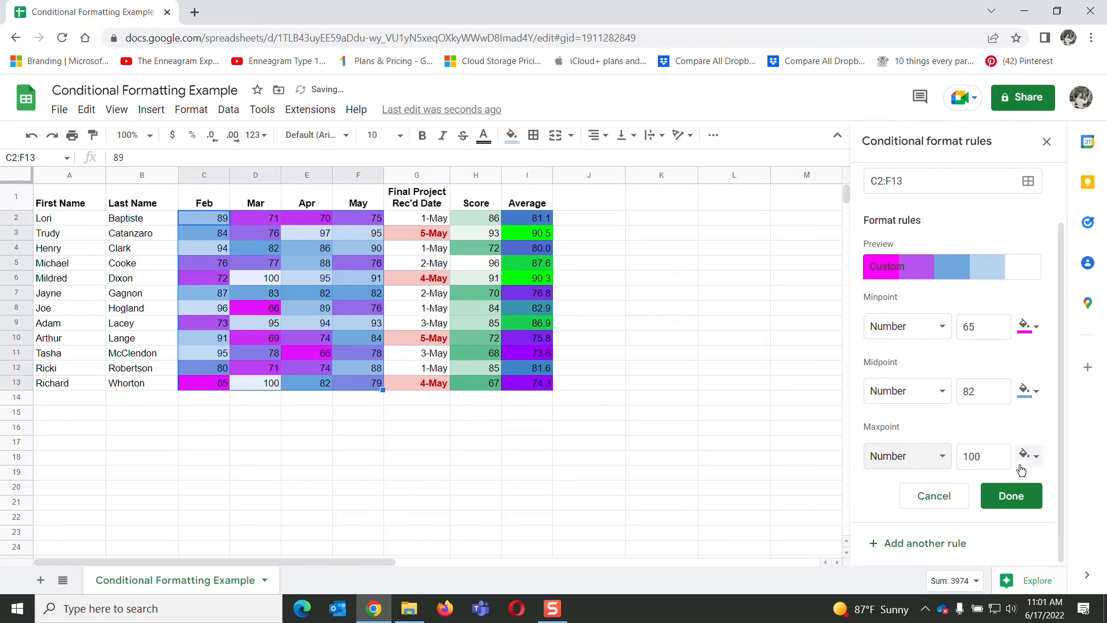
click(1038, 459)
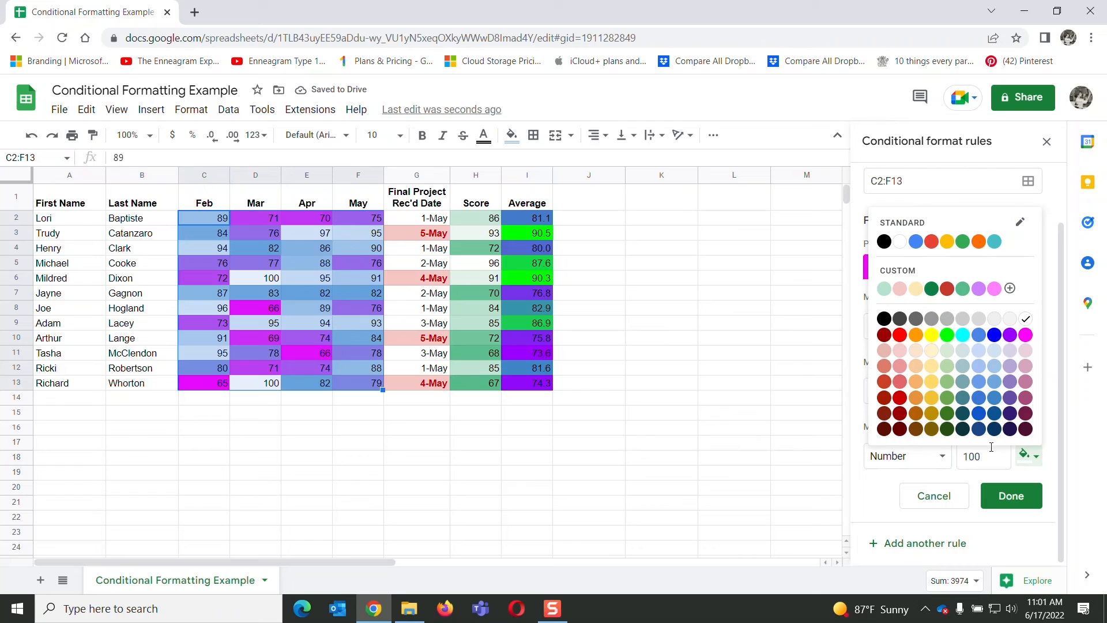
click(932, 398)
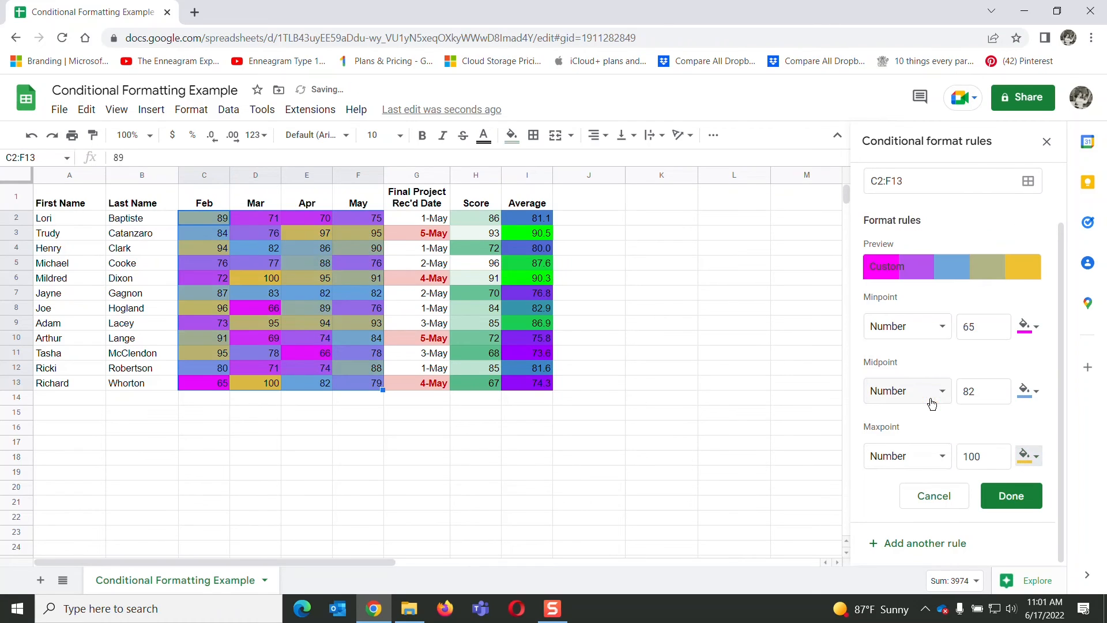
click(1001, 500)
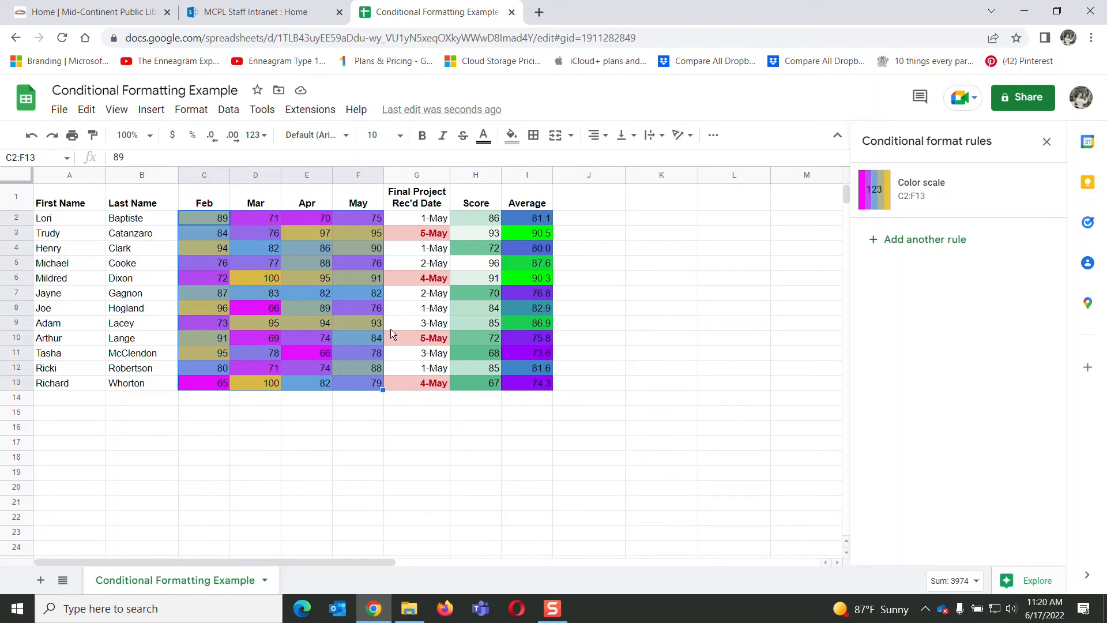
Reopen the C2:F13 rule, compare its single color and color scale options, and make the monthly scores bold
click(891, 183)
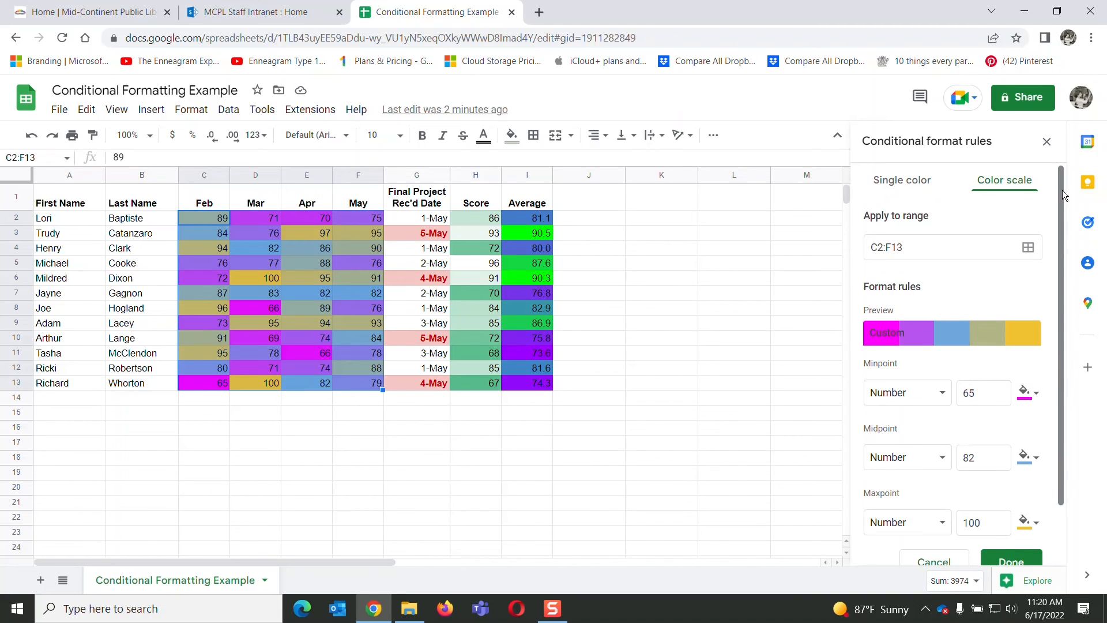
mouse_move(1061, 189)
mouse_down()
mouse_move(1061, 265)
mouse_move(1058, 171)
mouse_up()
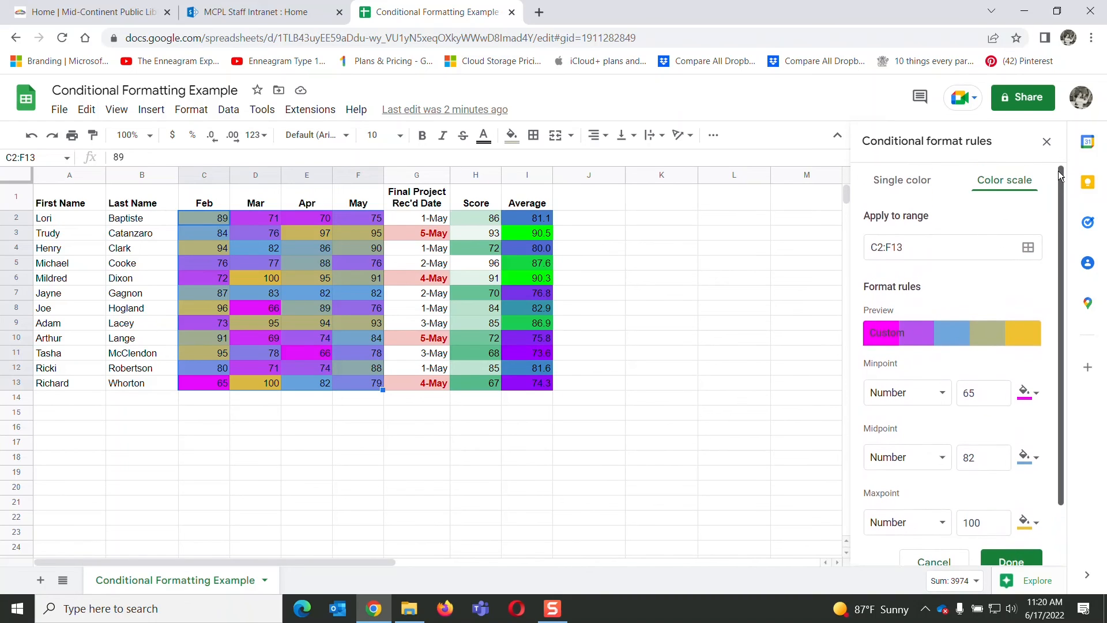
click(897, 181)
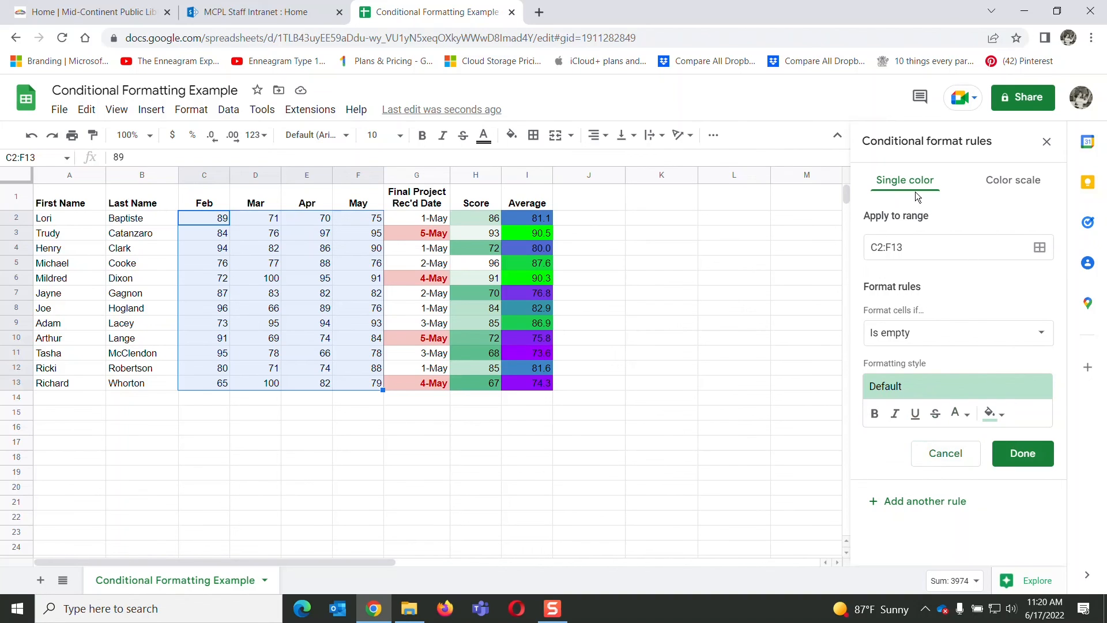
click(1019, 186)
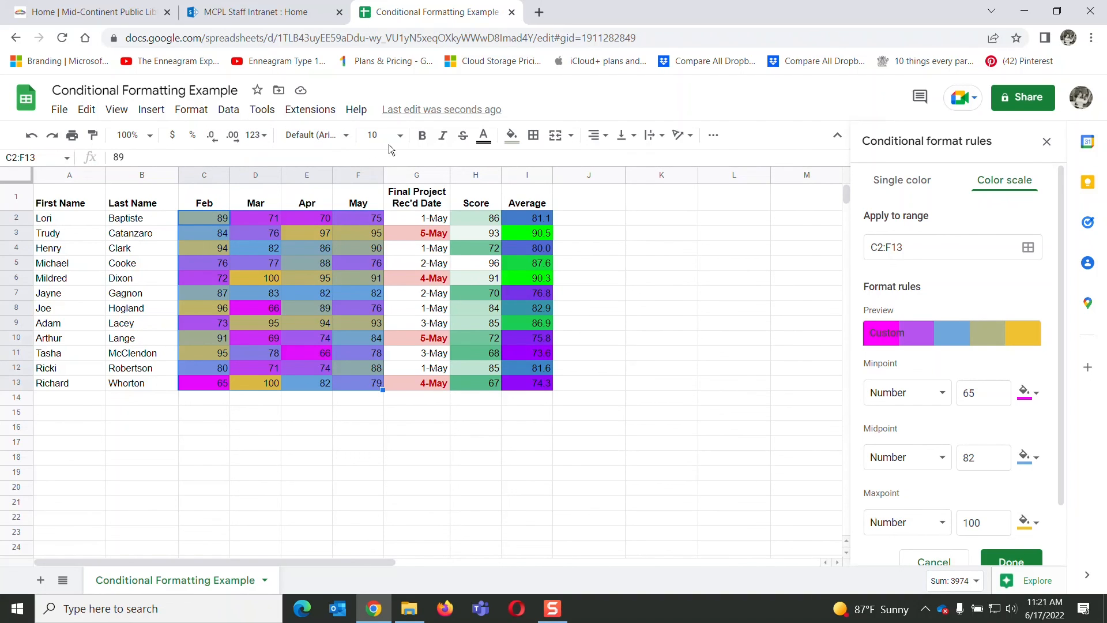
click(422, 141)
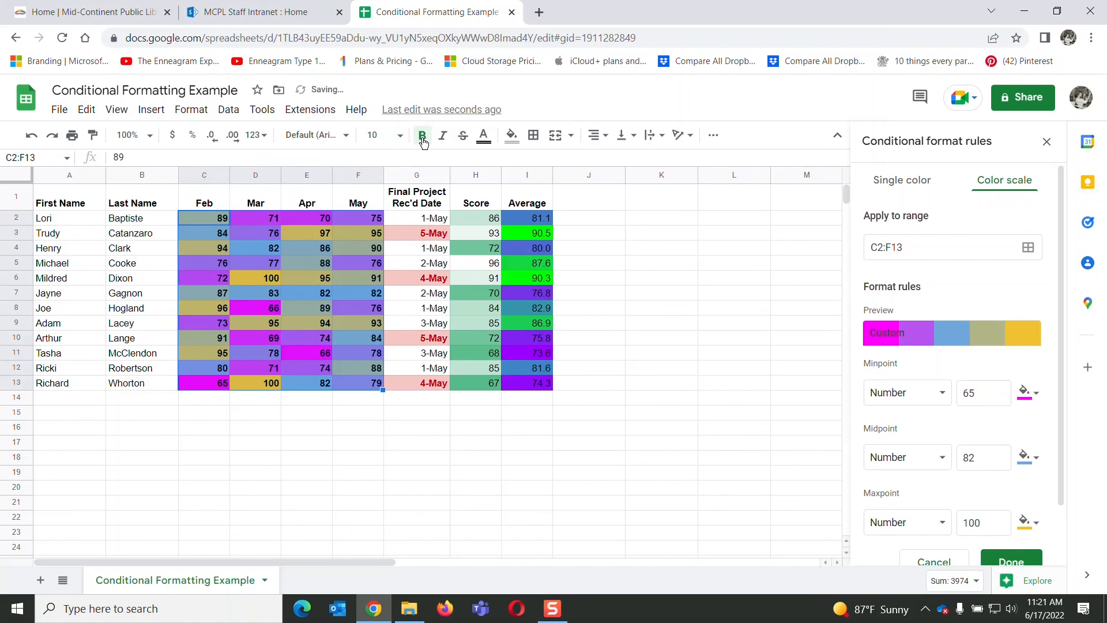